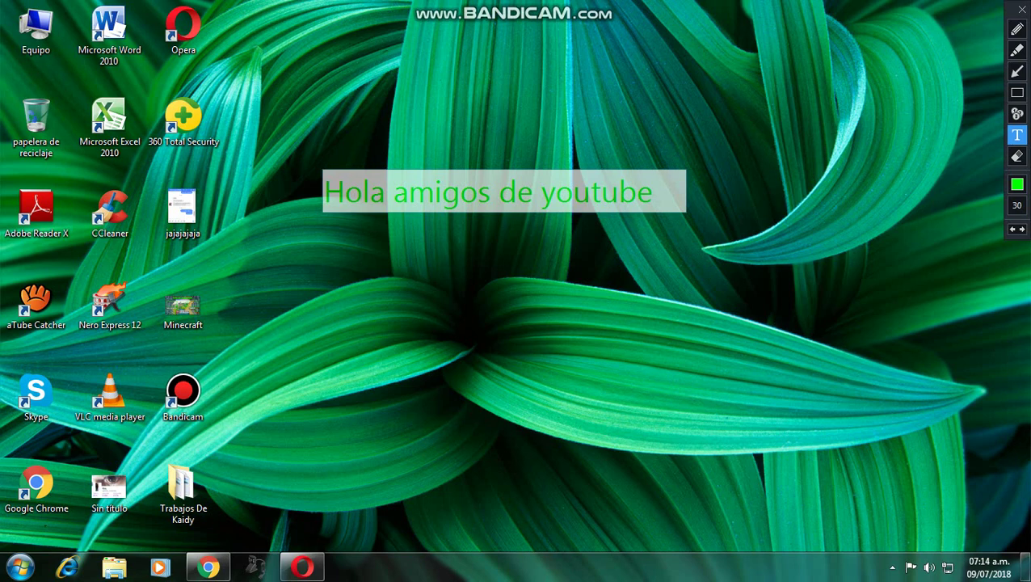
# Step: Replace the greeting in the on-screen text annotation with "hoy les vengo con un nuevo video"
pyautogui.press('BackSpace')
pyautogui.press('BackSpace')
pyautogui.press('BackSpace')
pyautogui.press('BackSpace')
pyautogui.press('BackSpace')
pyautogui.press('BackSpace')
pyautogui.press('BackSpace')
pyautogui.press('BackSpace')
pyautogui.press('BackSpace')
pyautogui.press('BackSpace')
pyautogui.press('BackSpace')
pyautogui.press('BackSpace')
pyautogui.press('BackSpace')
pyautogui.press('BackSpace')
pyautogui.press('BackSpace')
pyautogui.press('BackSpace')
pyautogui.press('BackSpace')
pyautogui.press('BackSpace')
pyautogui.press('BackSpace')
pyautogui.press('BackSpace')
pyautogui.write('hoy')
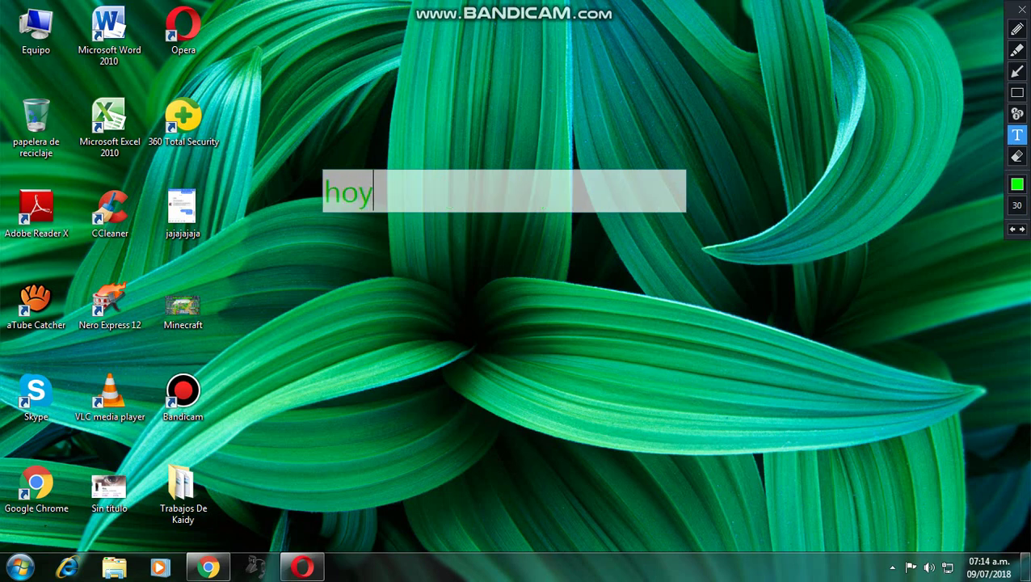
pyautogui.write(' le s v')
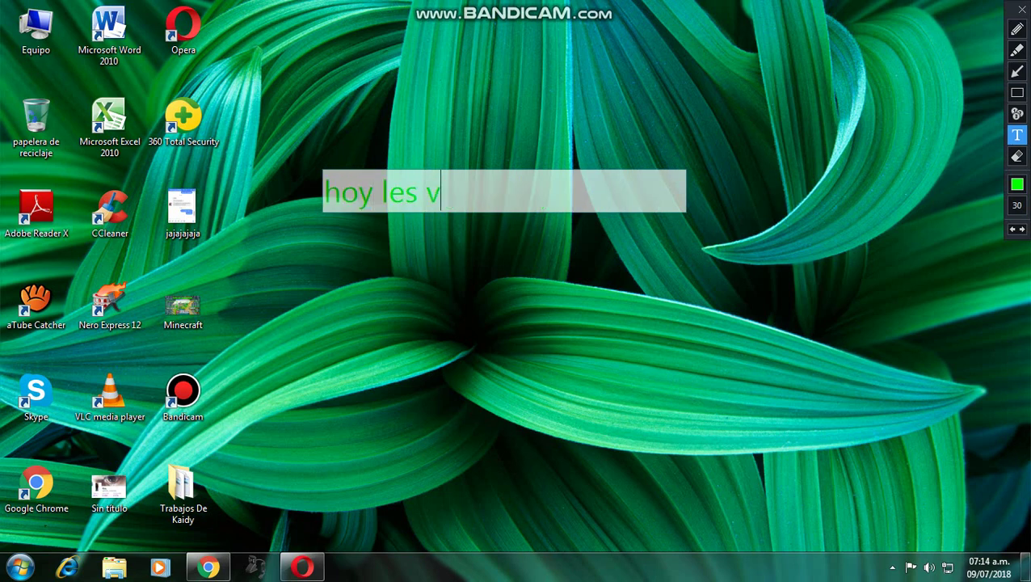
pyautogui.write('engo con un nu')
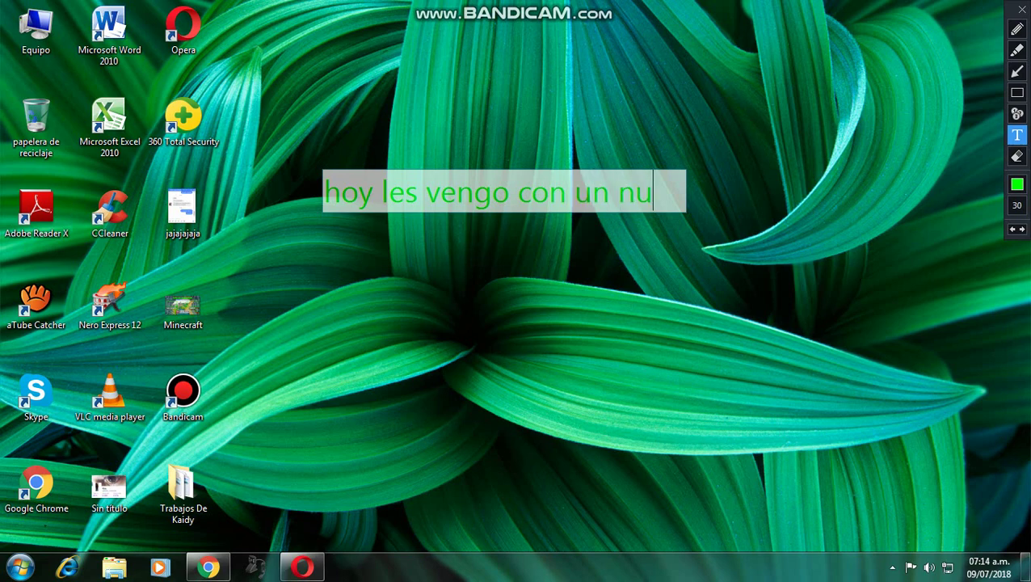
pyautogui.write('evo video')
# Step: Clear the annotation text and write "Bueno hoy les enseñare a como descargar" in its place
pyautogui.press('BackSpace')
pyautogui.press('BackSpace')
pyautogui.press('BackSpace')
pyautogui.press('BackSpace')
pyautogui.press('BackSpace')
pyautogui.press('BackSpace')
pyautogui.press('BackSpace')
pyautogui.press('BackSpace')
pyautogui.press('BackSpace')
pyautogui.press('BackSpace')
pyautogui.press('BackSpace')
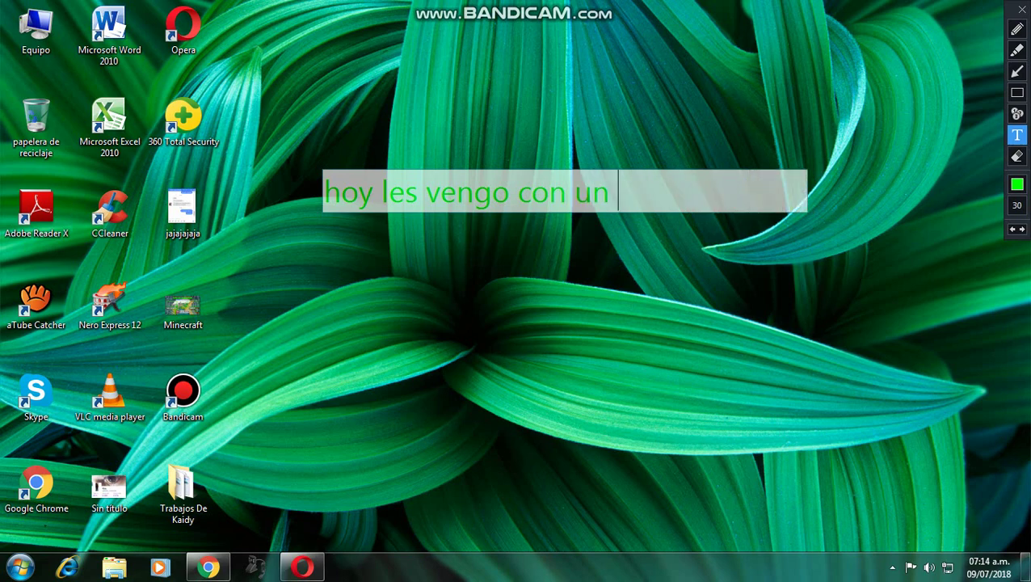
pyautogui.press('BackSpace')
pyautogui.press('BackSpace')
pyautogui.press('BackSpace')
pyautogui.press('BackSpace')
pyautogui.press('BackSpace')
pyautogui.press('BackSpace')
pyautogui.press('BackSpace')
pyautogui.press('BackSpace')
pyautogui.press('BackSpace')
pyautogui.press('BackSpace')
pyautogui.press('BackSpace')
pyautogui.press('BackSpace')
pyautogui.press('BackSpace')
pyautogui.press('BackSpace')
pyautogui.press('BackSpace')
pyautogui.press('BackSpace')
pyautogui.press('BackSpace')
pyautogui.press('BackSpace')
pyautogui.press('BackSpace')
pyautogui.press('BackSpace')
pyautogui.write('Bue')
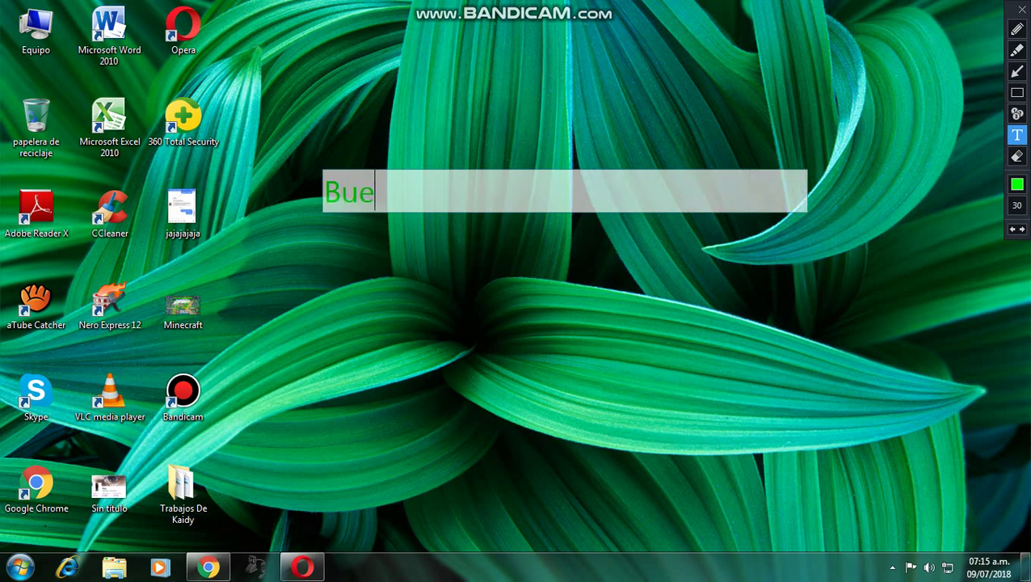
pyautogui.write('no hoy les')
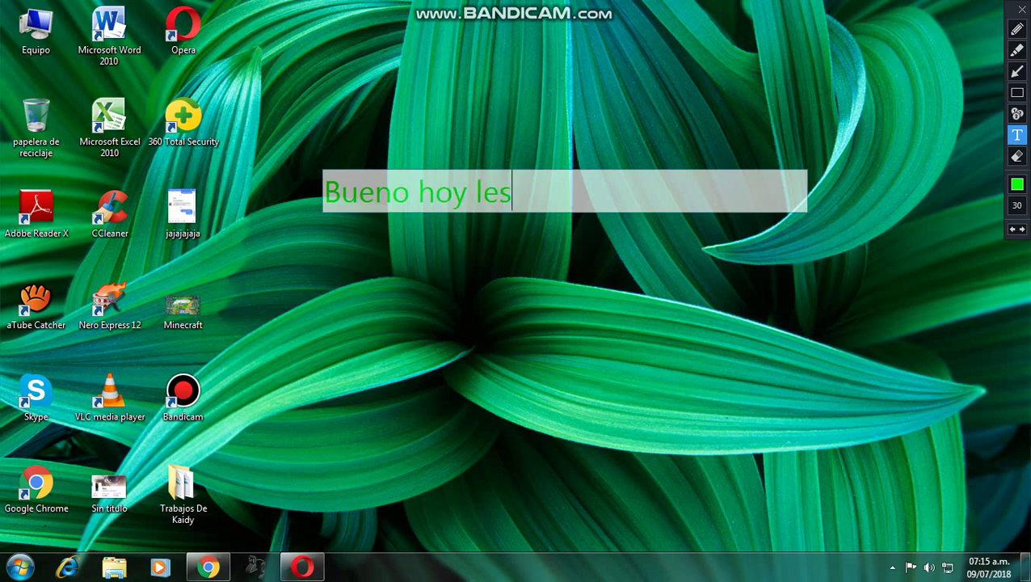
pyautogui.write(' enseñare a c')
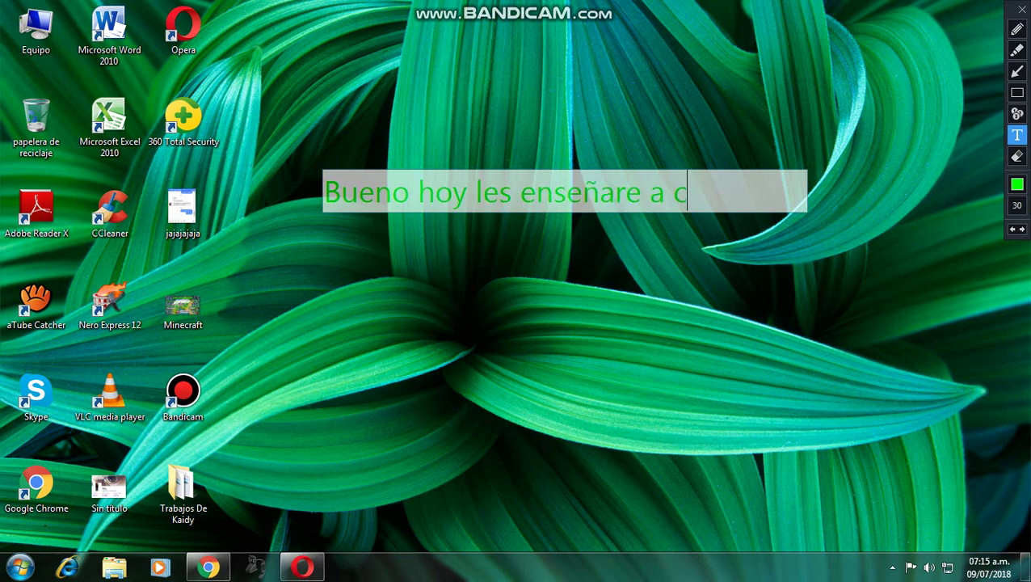
pyautogui.write('omo descargar')
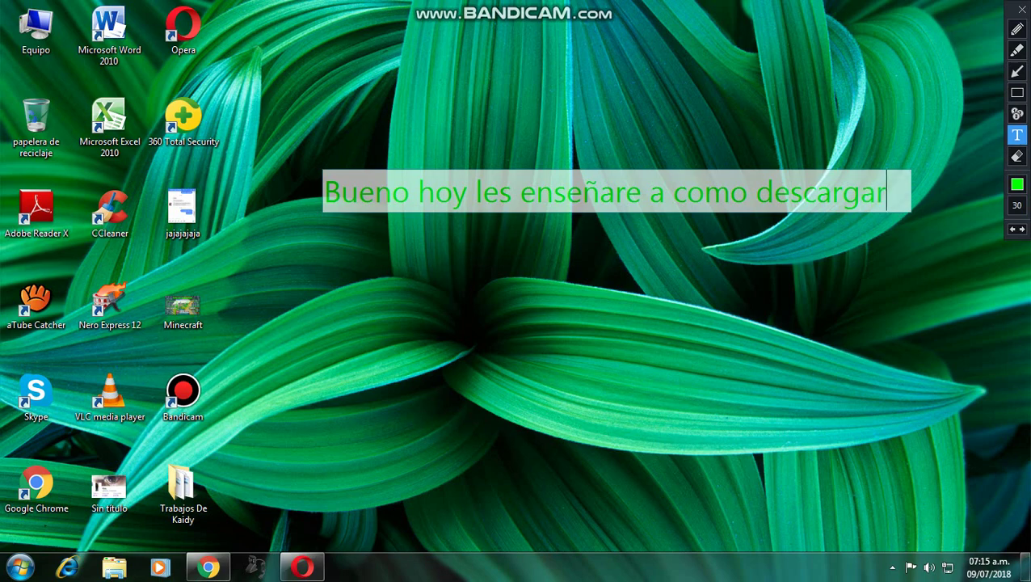
# Step: Replace the annotation's sentence with the game name "El Fornithe"
pyautogui.press('BackSpace')
pyautogui.press('BackSpace')
pyautogui.press('BackSpace')
pyautogui.press('BackSpace')
pyautogui.press('BackSpace')
pyautogui.press('BackSpace')
pyautogui.press('BackSpace')
pyautogui.press('BackSpace')
pyautogui.press('BackSpace')
pyautogui.press('BackSpace')
pyautogui.press('BackSpace')
pyautogui.press('BackSpace')
pyautogui.press('BackSpace')
pyautogui.press('BackSpace')
pyautogui.press('BackSpace')
pyautogui.press('BackSpace')
pyautogui.press('BackSpace')
pyautogui.press('BackSpace')
pyautogui.press('BackSpace')
pyautogui.press('BackSpace')
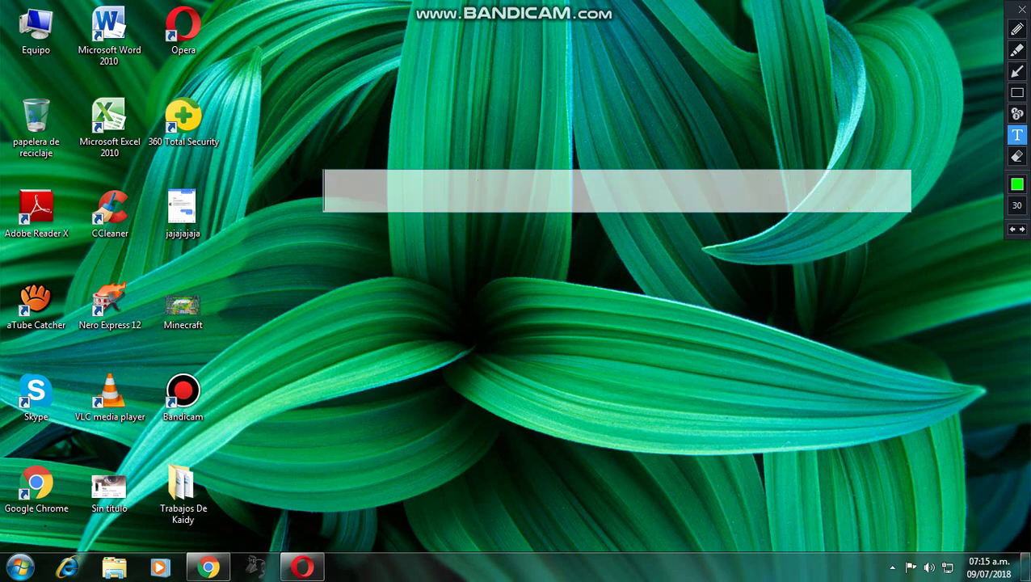
pyautogui.write('El For')
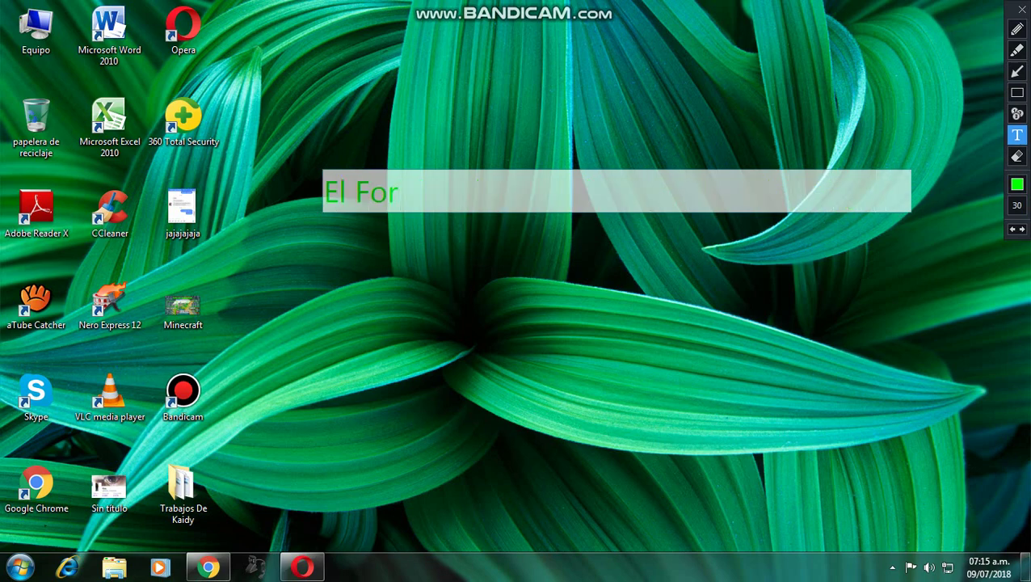
pyautogui.write('nithe')
# Step: Erase the game name from the annotation and write "para pc" instead
pyautogui.press('BackSpace')
pyautogui.press('BackSpace')
pyautogui.press('BackSpace')
pyautogui.press('BackSpace')
pyautogui.press('BackSpace')
pyautogui.press('BackSpace')
pyautogui.press('BackSpace')
pyautogui.press('BackSpace')
pyautogui.press('BackSpace')
pyautogui.press('BackSpace')
pyautogui.press('BackSpace')
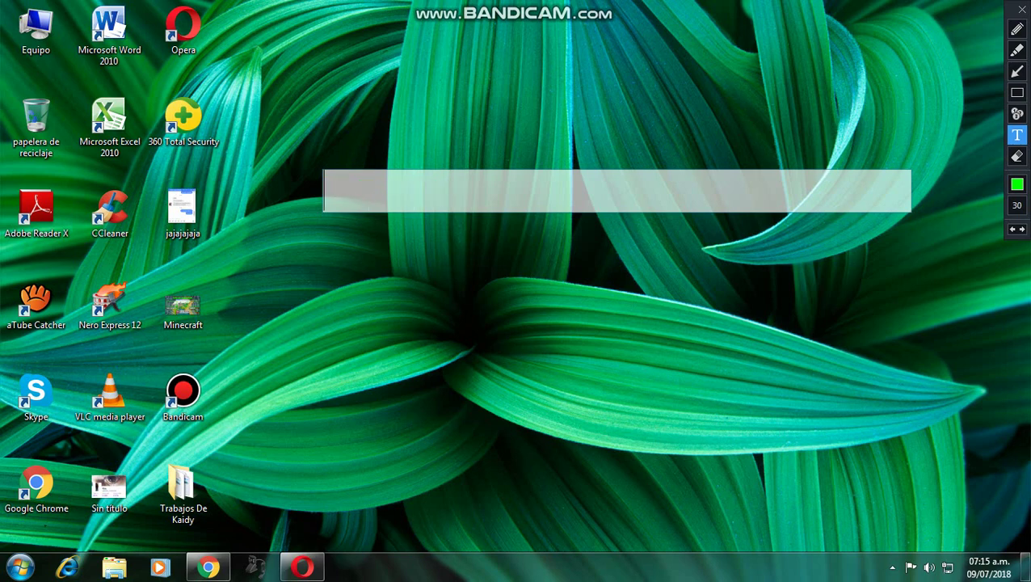
pyautogui.write('para pc')
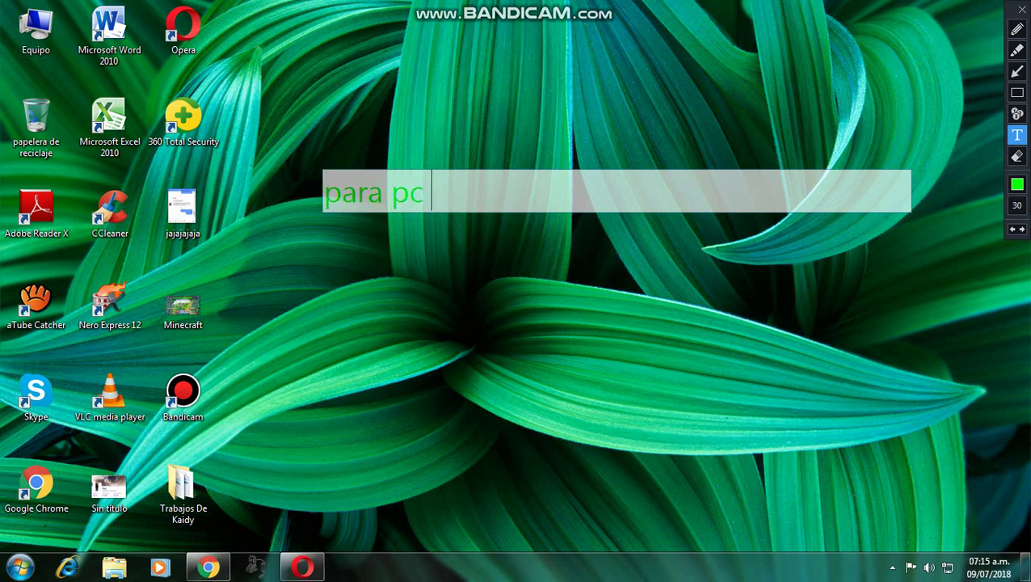
# Step: Replace the annotation text with "bueno lo 1 que tienen que hacer es irs"
pyautogui.press('BackSpace')
pyautogui.press('BackSpace')
pyautogui.press('BackSpace')
pyautogui.press('BackSpace')
pyautogui.press('BackSpace')
pyautogui.press('BackSpace')
pyautogui.press('BackSpace')
pyautogui.write('bueno')
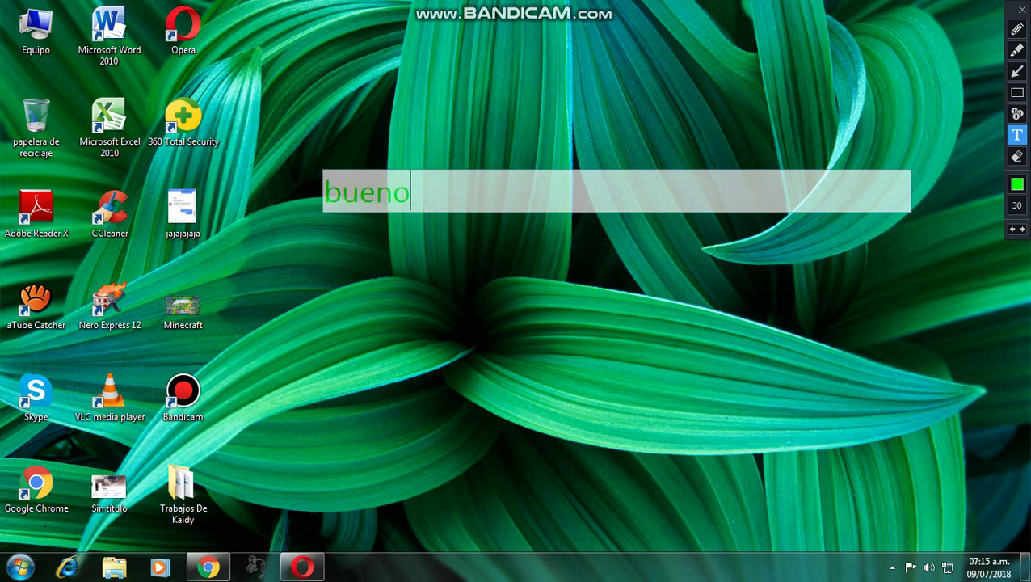
pyautogui.write(' lo 1 que t')
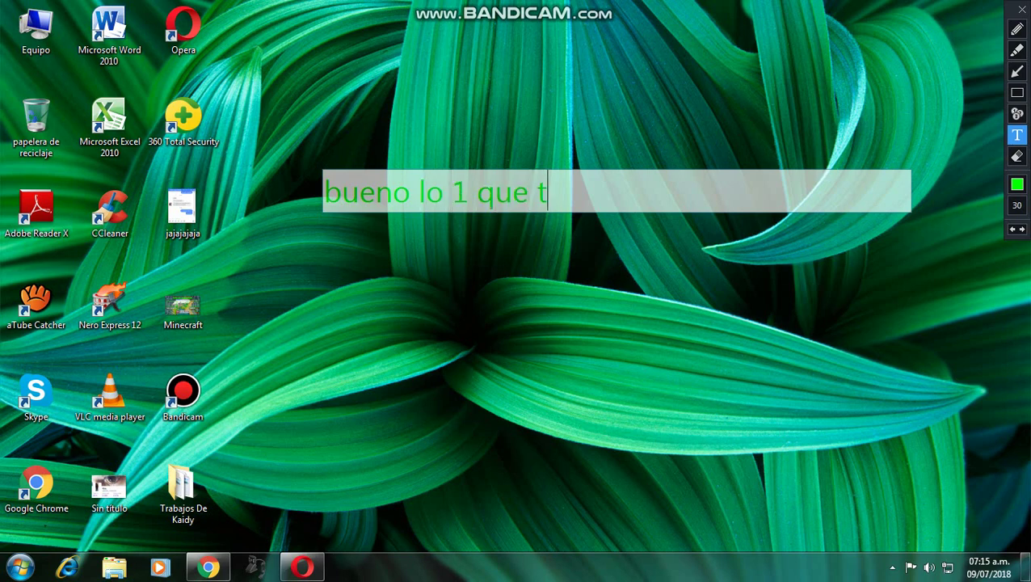
pyautogui.write('ienen que hacer')
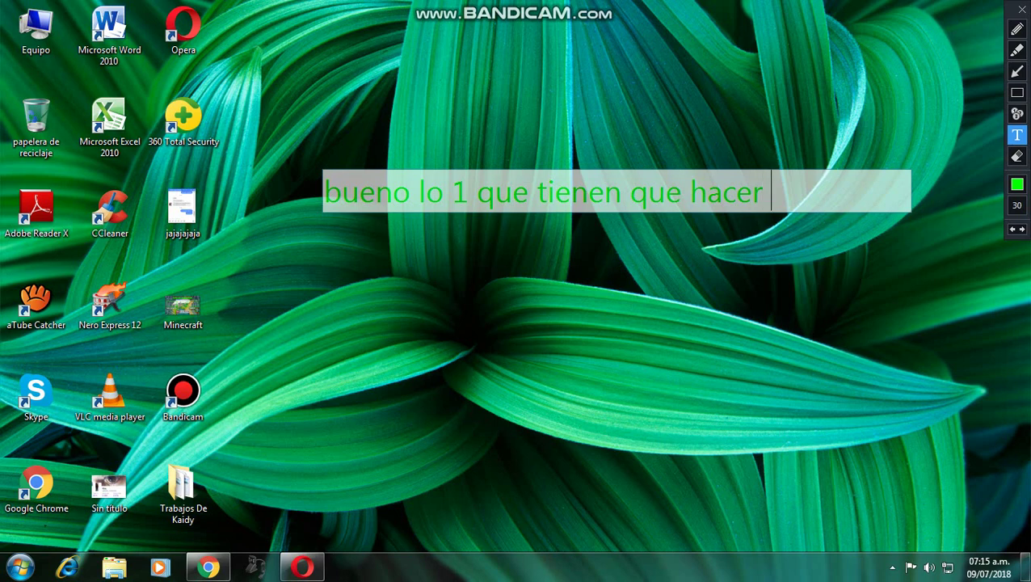
pyautogui.write(' es irs')
# Step: Replace the annotation text with "al link que les dejare en la descripcion"
pyautogui.press('BackSpace')
pyautogui.press('BackSpace')
pyautogui.press('BackSpace')
pyautogui.press('BackSpace')
pyautogui.press('BackSpace')
pyautogui.press('BackSpace')
pyautogui.press('BackSpace')
pyautogui.press('BackSpace')
pyautogui.press('BackSpace')
pyautogui.press('BackSpace')
pyautogui.press('BackSpace')
pyautogui.press('BackSpace')
pyautogui.press('BackSpace')
pyautogui.press('BackSpace')
pyautogui.press('BackSpace')
pyautogui.press('BackSpace')
pyautogui.press('BackSpace')
pyautogui.press('BackSpace')
pyautogui.press('BackSpace')
pyautogui.press('BackSpace')
pyautogui.press('BackSpace')
pyautogui.press('BackSpace')
pyautogui.press('BackSpace')
pyautogui.press('BackSpace')
pyautogui.press('BackSpace')
pyautogui.press('BackSpace')
pyautogui.press('BackSpace')
pyautogui.press('BackSpace')
pyautogui.press('BackSpace')
pyautogui.press('BackSpace')
pyautogui.press('BackSpace')
pyautogui.press('BackSpace')
pyautogui.press('BackSpace')
pyautogui.press('BackSpace')
pyautogui.press('BackSpace')
pyautogui.press('BackSpace')
pyautogui.press('BackSpace')
pyautogui.press('BackSpace')
pyautogui.write('al')
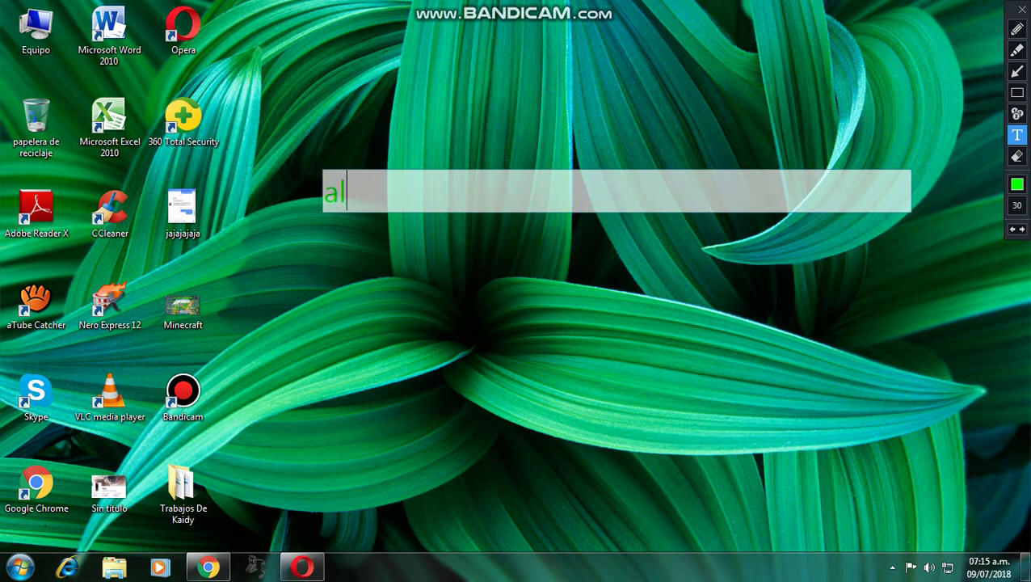
pyautogui.write(' likn que els')
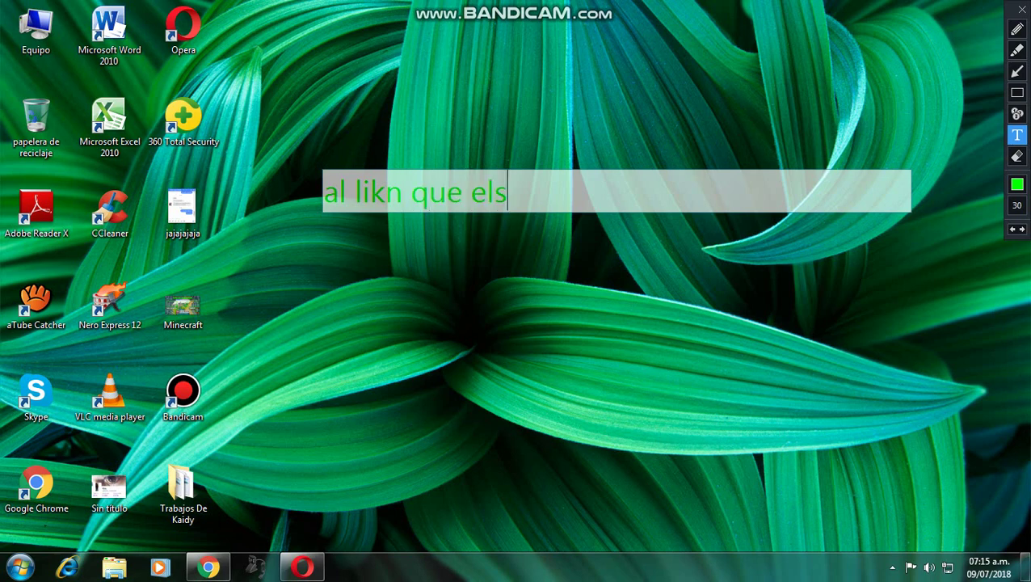
pyautogui.press('BackSpace')
pyautogui.press('BackSpace')
pyautogui.press('BackSpace')
pyautogui.press('BackSpace')
pyautogui.press('BackSpace')
pyautogui.press('BackSpace')
pyautogui.press('BackSpace')
pyautogui.press('BackSpace')
pyautogui.press('BackSpace')
pyautogui.press('BackSpace')
pyautogui.write('nk ')
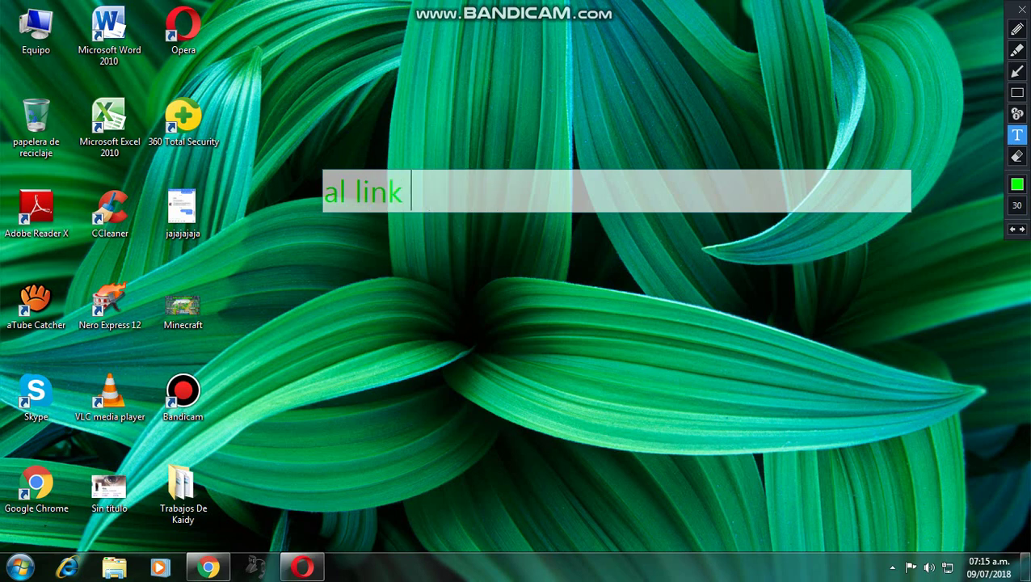
pyautogui.write('que les dejare en l')
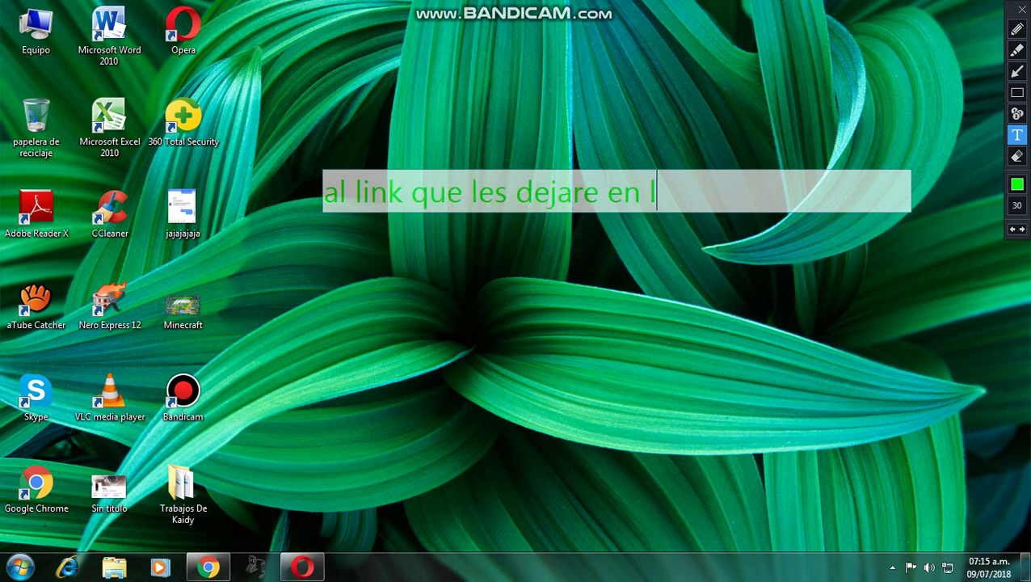
pyautogui.write('a descrip')
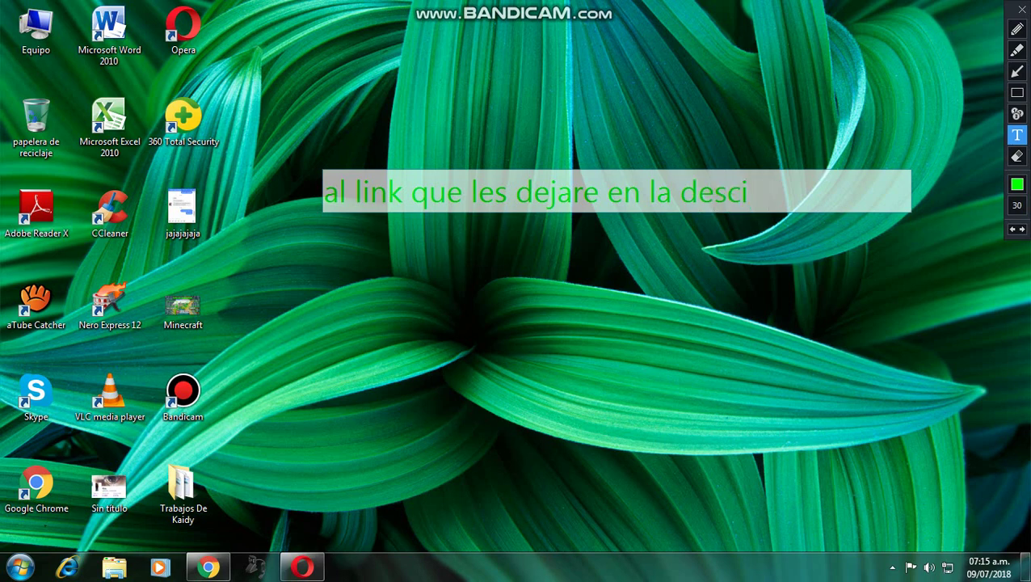
pyautogui.write('cion')
# Step: Clear the link message from the annotation and write "Bueno una vez entrado hay" instead
pyautogui.press('BackSpace')
pyautogui.press('BackSpace')
pyautogui.press('BackSpace')
pyautogui.press('BackSpace')
pyautogui.press('BackSpace')
pyautogui.press('BackSpace')
pyautogui.press('BackSpace')
pyautogui.press('BackSpace')
pyautogui.press('BackSpace')
pyautogui.press('BackSpace')
pyautogui.press('BackSpace')
pyautogui.press('BackSpace')
pyautogui.press('BackSpace')
pyautogui.press('BackSpace')
pyautogui.press('BackSpace')
pyautogui.press('BackSpace')
pyautogui.press('BackSpace')
pyautogui.press('BackSpace')
pyautogui.press('BackSpace')
pyautogui.press('BackSpace')
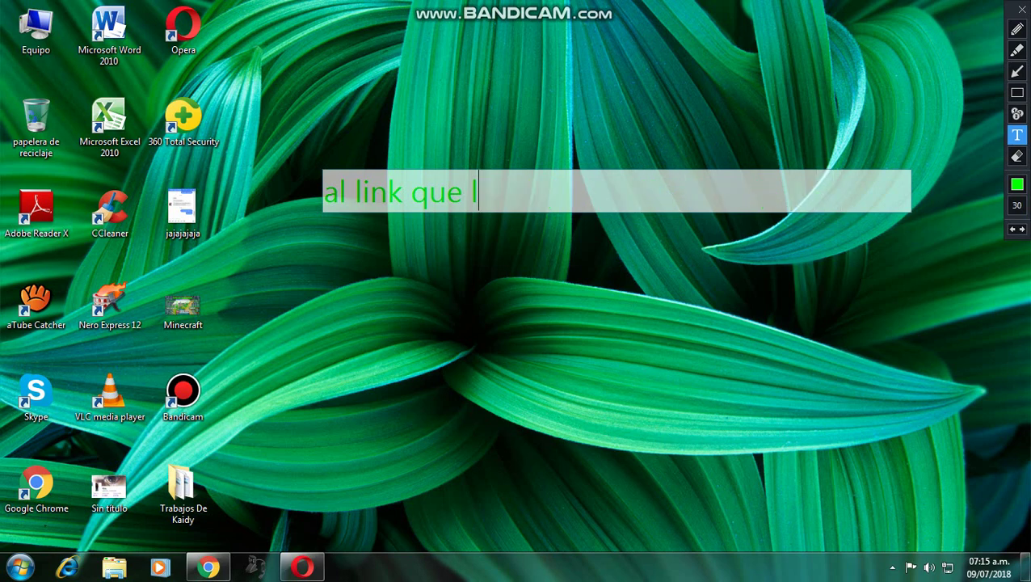
pyautogui.write('Bueno u')
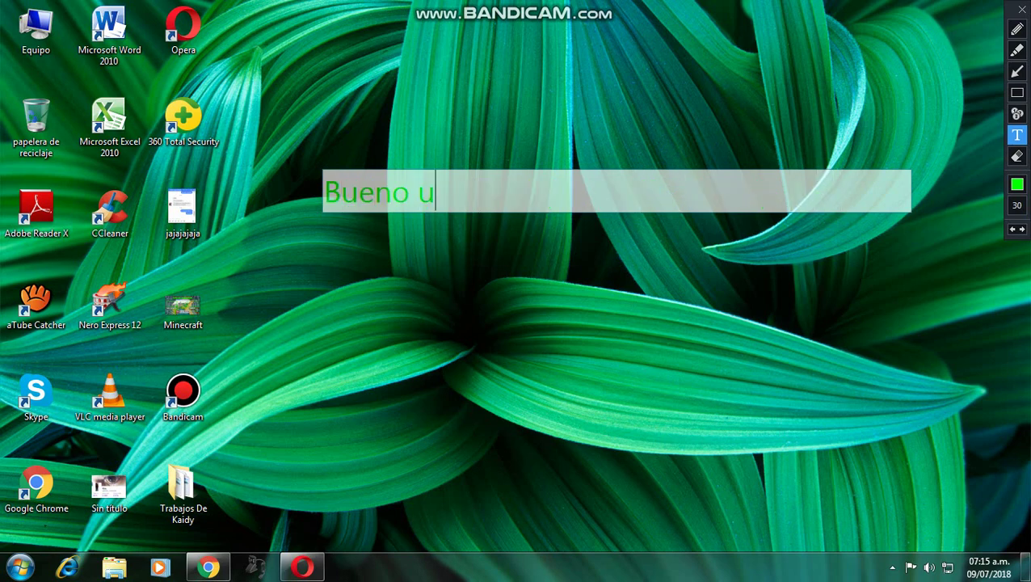
pyautogui.write('na vez entrad')
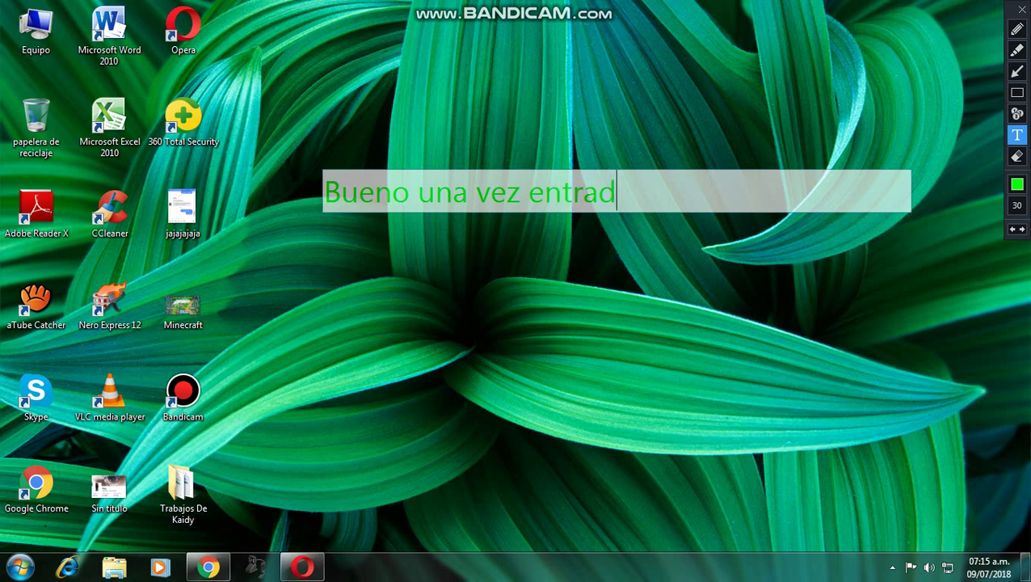
pyautogui.write('o ha y')
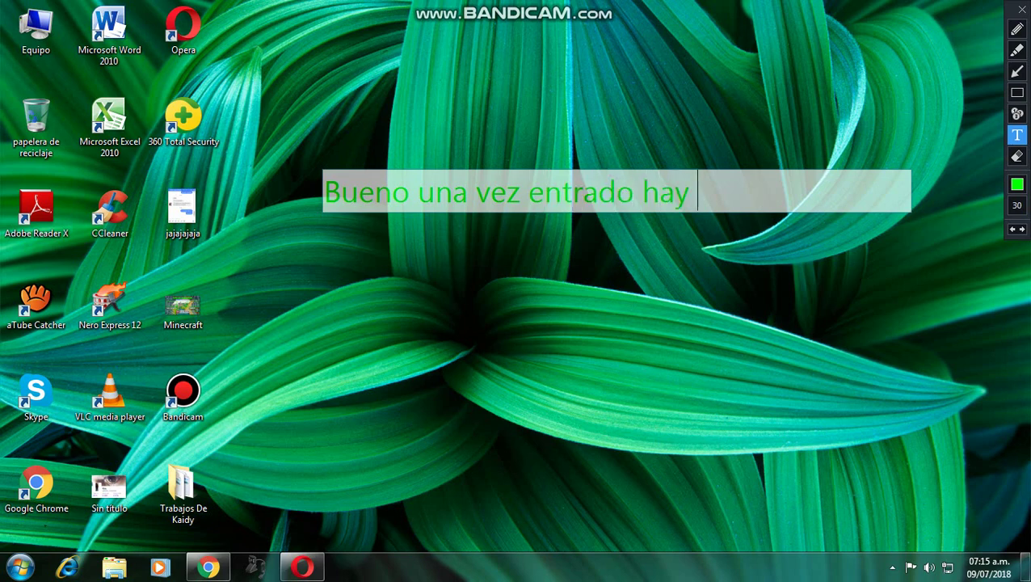
# Step: Replace the annotation's sentence with "los llevara a esta pagina"
pyautogui.press('BackSpace')
pyautogui.press('BackSpace')
pyautogui.press('BackSpace')
pyautogui.press('BackSpace')
pyautogui.press('BackSpace')
pyautogui.press('BackSpace')
pyautogui.press('BackSpace')
pyautogui.press('BackSpace')
pyautogui.press('BackSpace')
pyautogui.press('BackSpace')
pyautogui.press('BackSpace')
pyautogui.press('BackSpace')
pyautogui.press('BackSpace')
pyautogui.press('BackSpace')
pyautogui.press('BackSpace')
pyautogui.press('BackSpace')
pyautogui.press('BackSpace')
pyautogui.press('BackSpace')
pyautogui.press('BackSpace')
pyautogui.press('BackSpace')
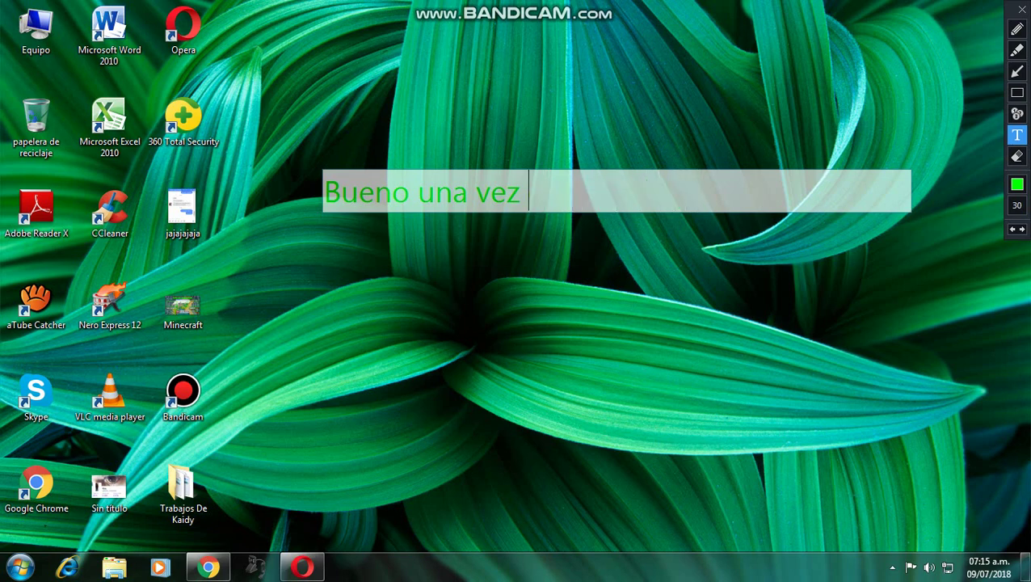
pyautogui.write('los lleva')
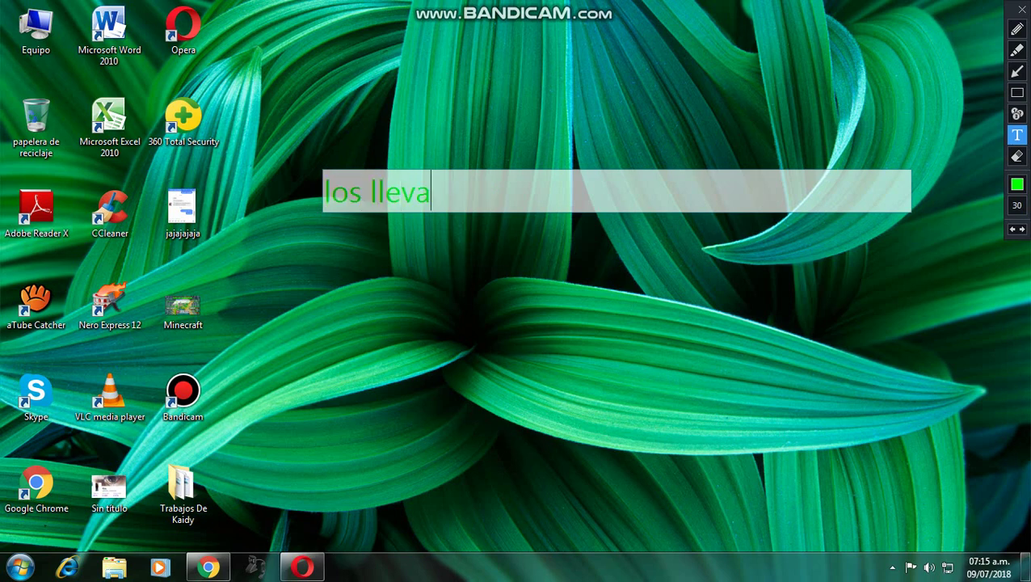
pyautogui.write('ra a esta pg')
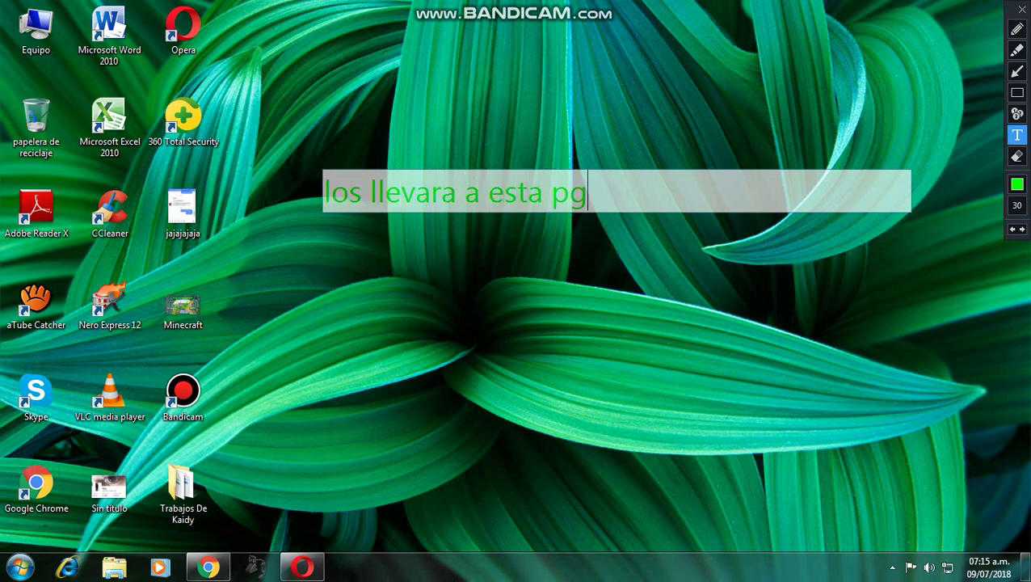
pyautogui.press('BackSpace')
pyautogui.write('agina')
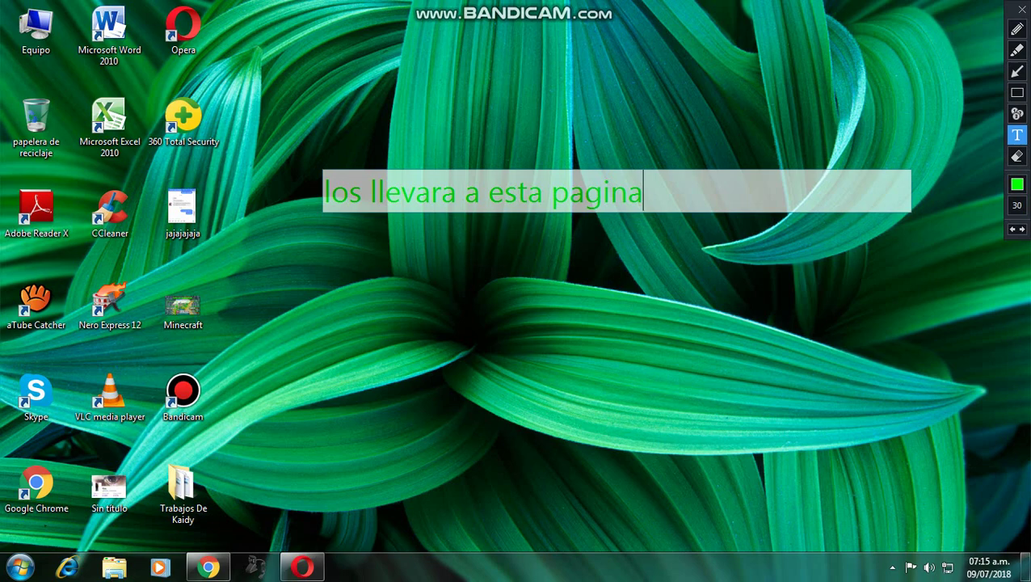
# Step: Erase the annotation text, leave drawing mode and switch to the Fortnite download page in Opera
pyautogui.press('BackSpace')
pyautogui.press('BackSpace')
pyautogui.press('BackSpace')
pyautogui.press('BackSpace')
pyautogui.press('BackSpace')
pyautogui.press('BackSpace')
pyautogui.press('BackSpace')
pyautogui.press('BackSpace')
pyautogui.press('BackSpace')
pyautogui.press('BackSpace')
pyautogui.press('BackSpace')
pyautogui.press('BackSpace')
pyautogui.press('BackSpace')
pyautogui.press('BackSpace')
pyautogui.press('BackSpace')
pyautogui.press('BackSpace')
pyautogui.press('BackSpace')
pyautogui.press('BackSpace')
pyautogui.press('BackSpace')
pyautogui.press('BackSpace')
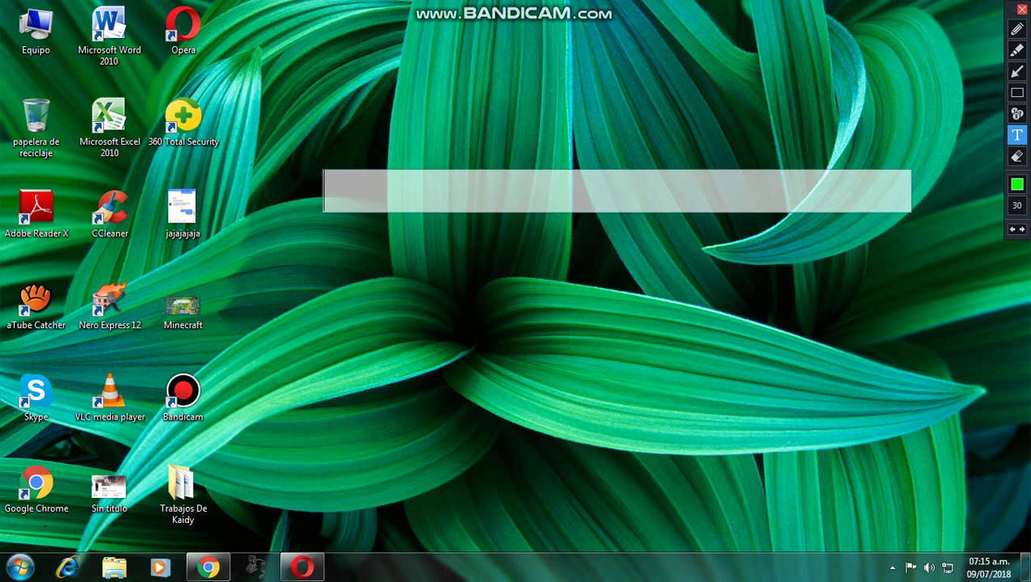
pyautogui.press('Escape')
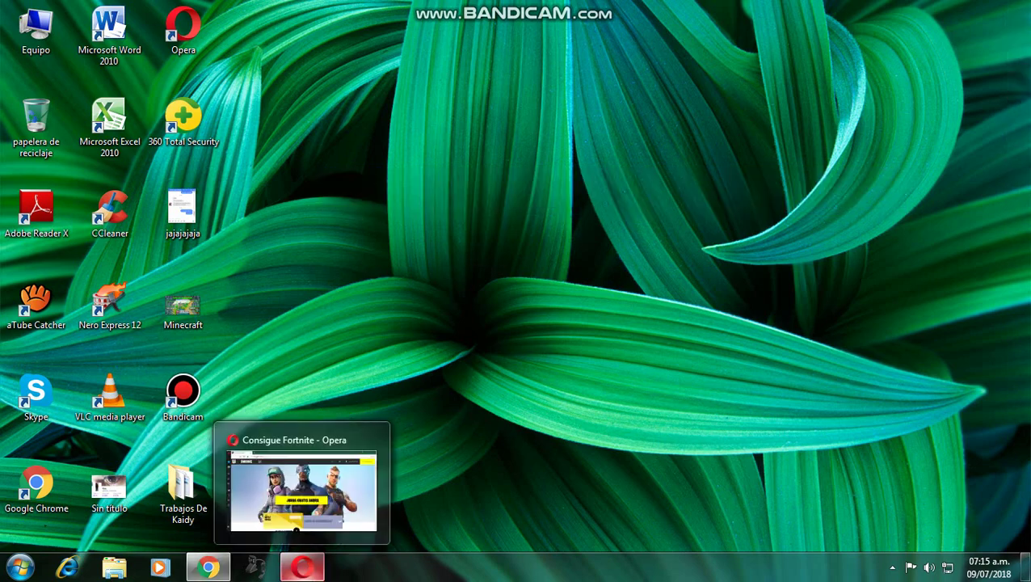
pyautogui.click(302, 567)
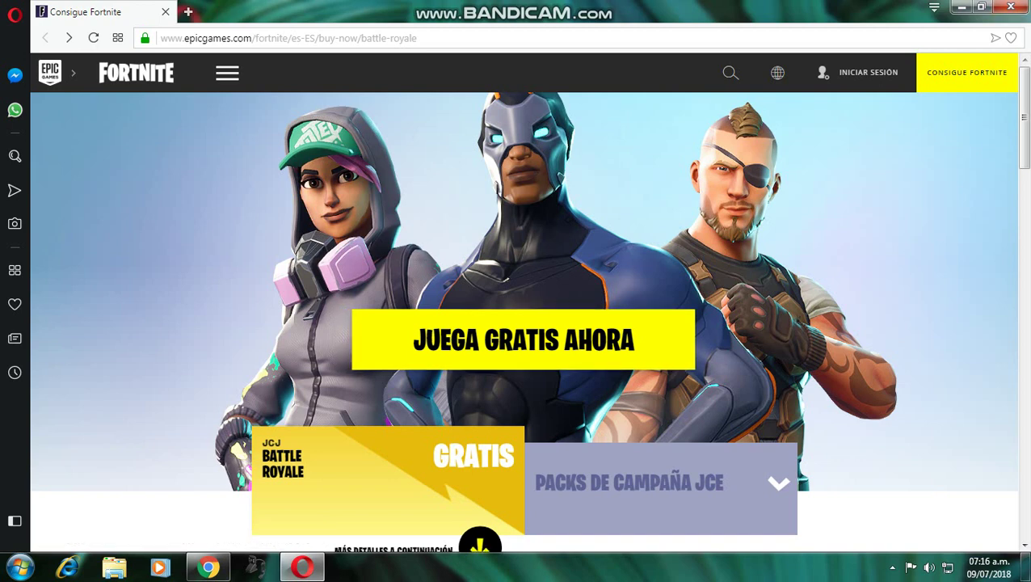
# Step: Turn on screen drawing over the Fortnite page and write the text annotation "una vez estar en esta pagina" above the play banner
pyautogui.click(651, 11)
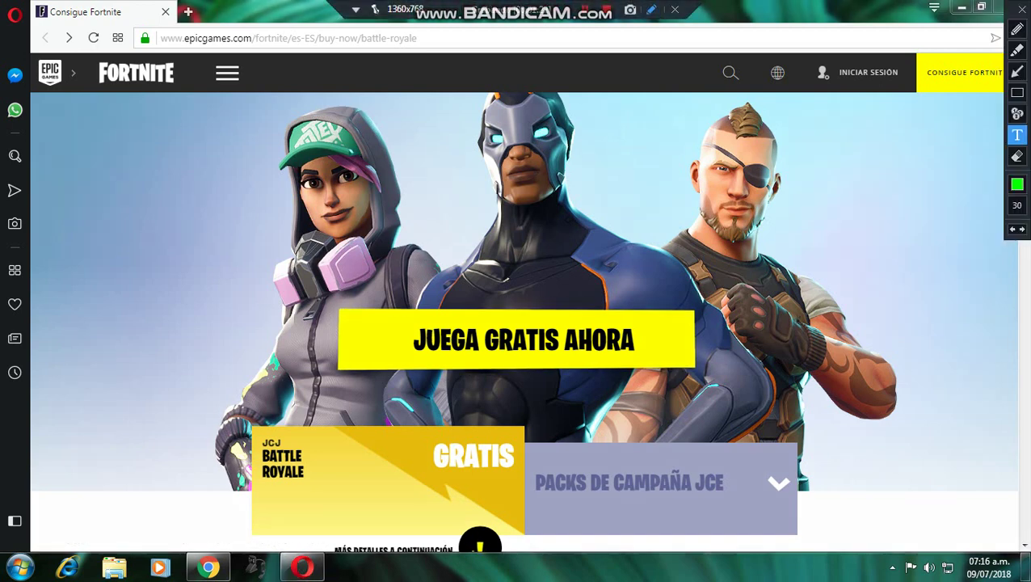
pyautogui.click(227, 148)
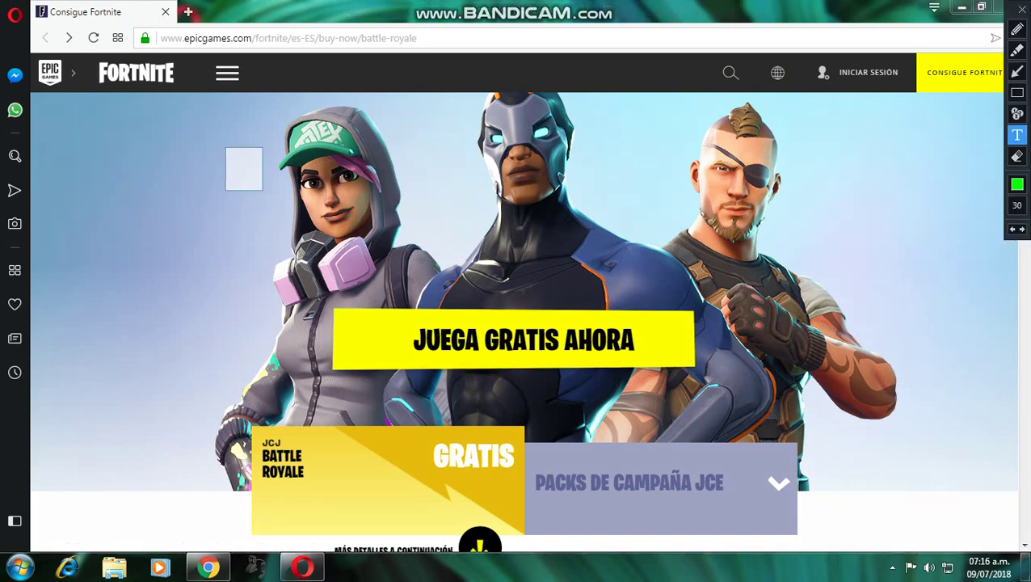
pyautogui.write('u')
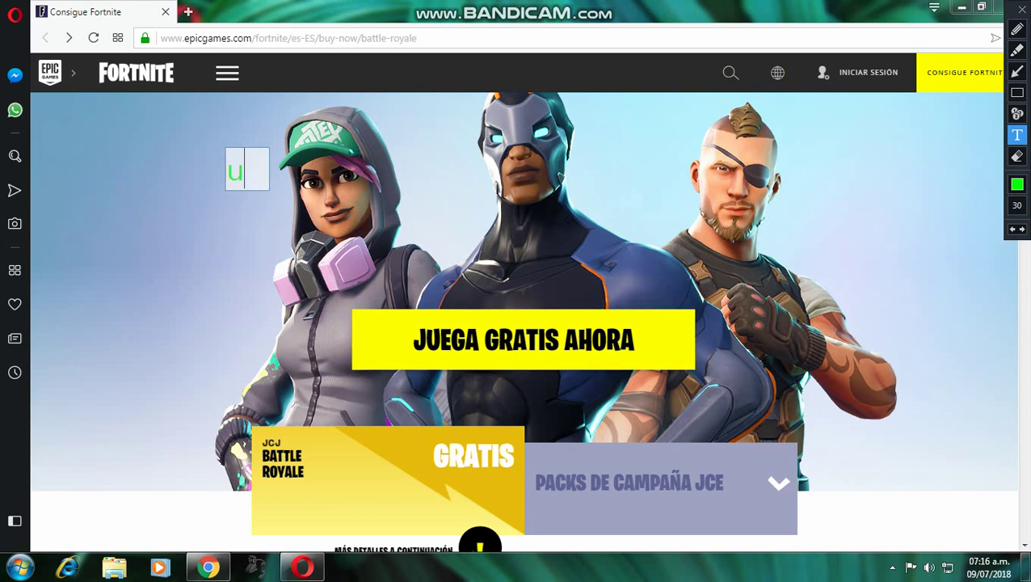
pyautogui.write('na vez e')
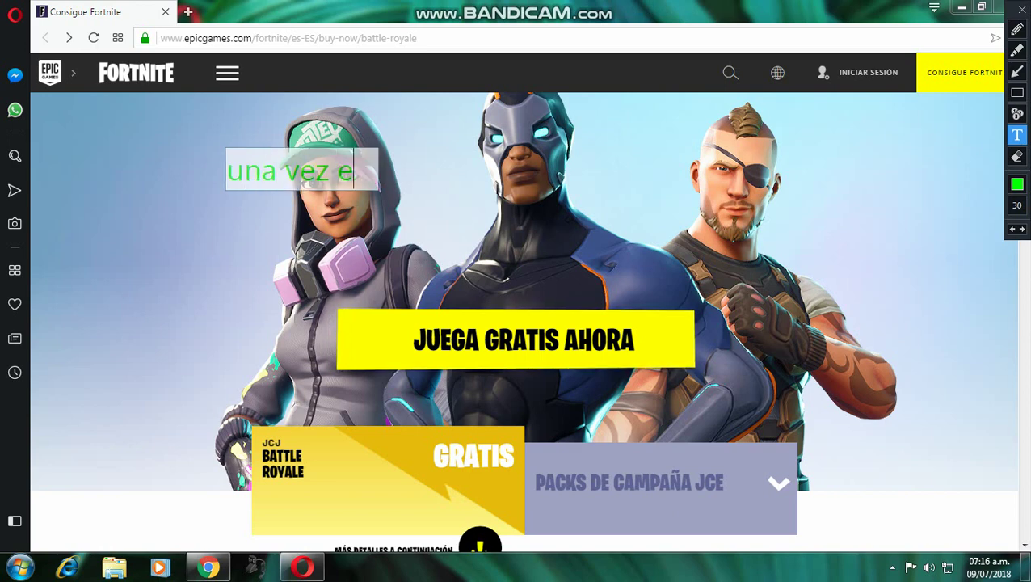
pyautogui.write('star en es')
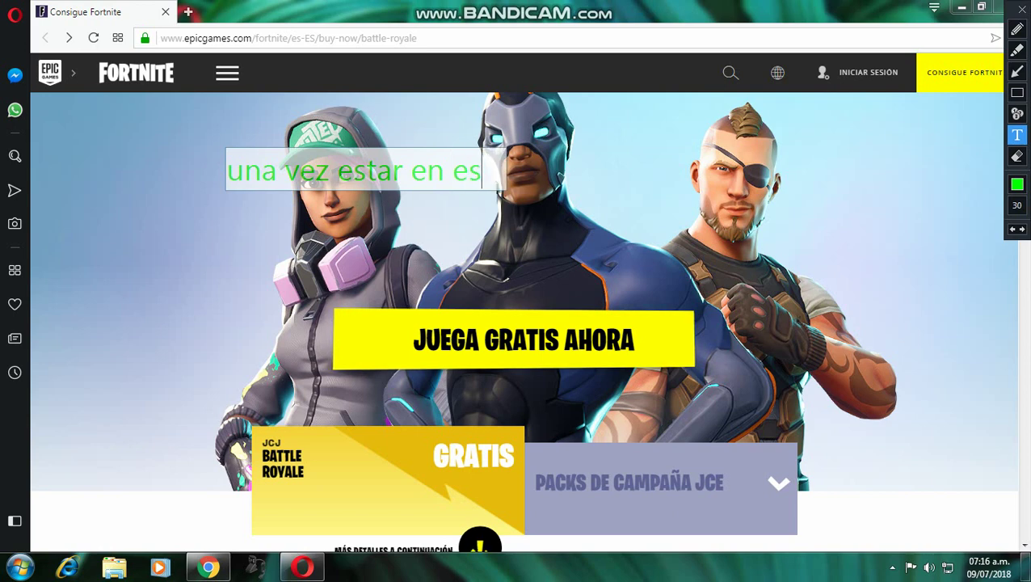
pyautogui.write('ta pagina')
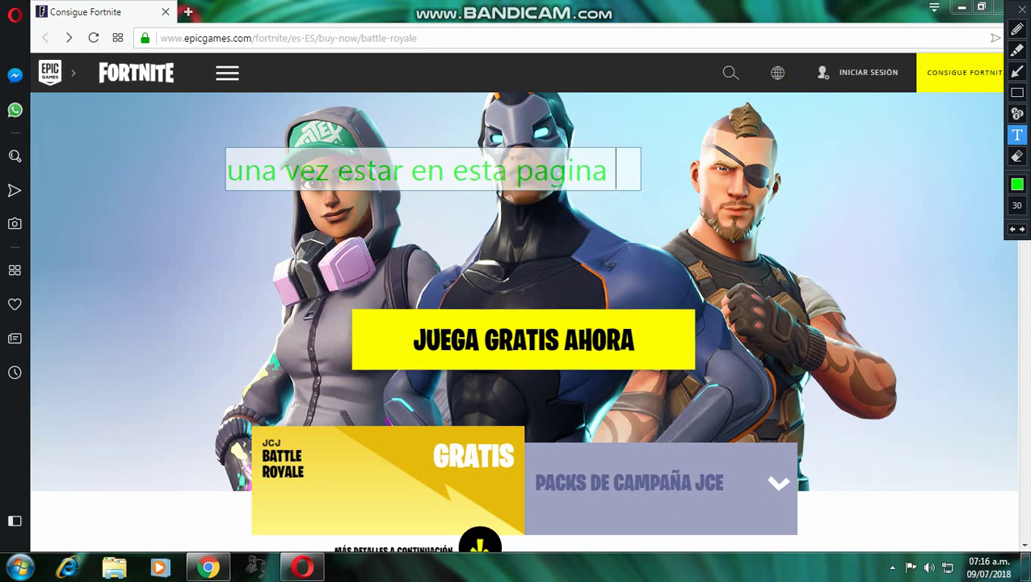
# Step: Replace the text annotation above the play banner with "le damos clic aqui"
pyautogui.press('BackSpace')
pyautogui.press('BackSpace')
pyautogui.press('BackSpace')
pyautogui.press('BackSpace')
pyautogui.press('BackSpace')
pyautogui.press('BackSpace')
pyautogui.press('BackSpace')
pyautogui.press('BackSpace')
pyautogui.press('BackSpace')
pyautogui.press('BackSpace')
pyautogui.press('BackSpace')
pyautogui.press('BackSpace')
pyautogui.press('BackSpace')
pyautogui.press('BackSpace')
pyautogui.press('BackSpace')
pyautogui.press('BackSpace')
pyautogui.press('BackSpace')
pyautogui.press('BackSpace')
pyautogui.press('BackSpace')
pyautogui.press('BackSpace')
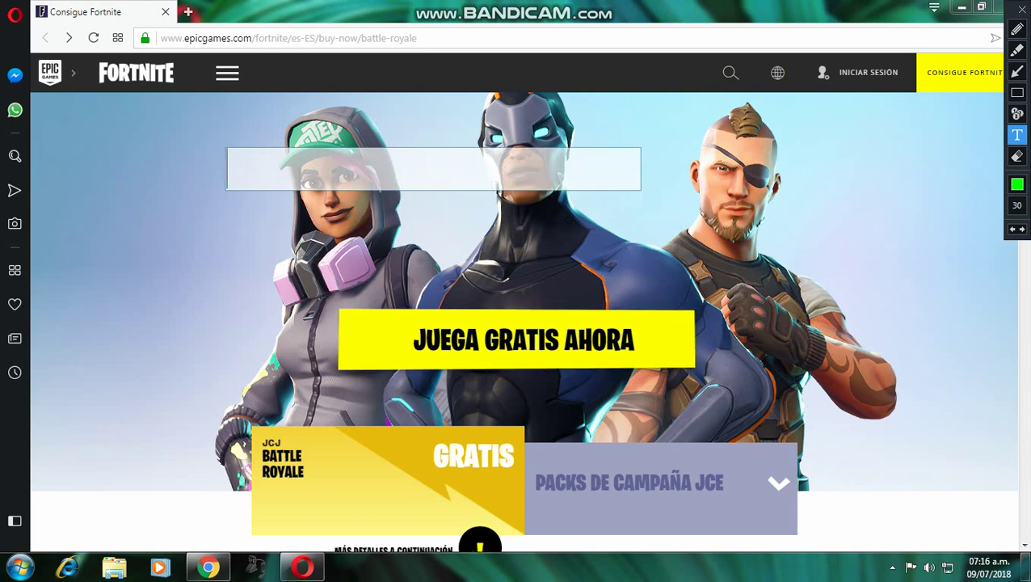
pyautogui.write('le danos donde')
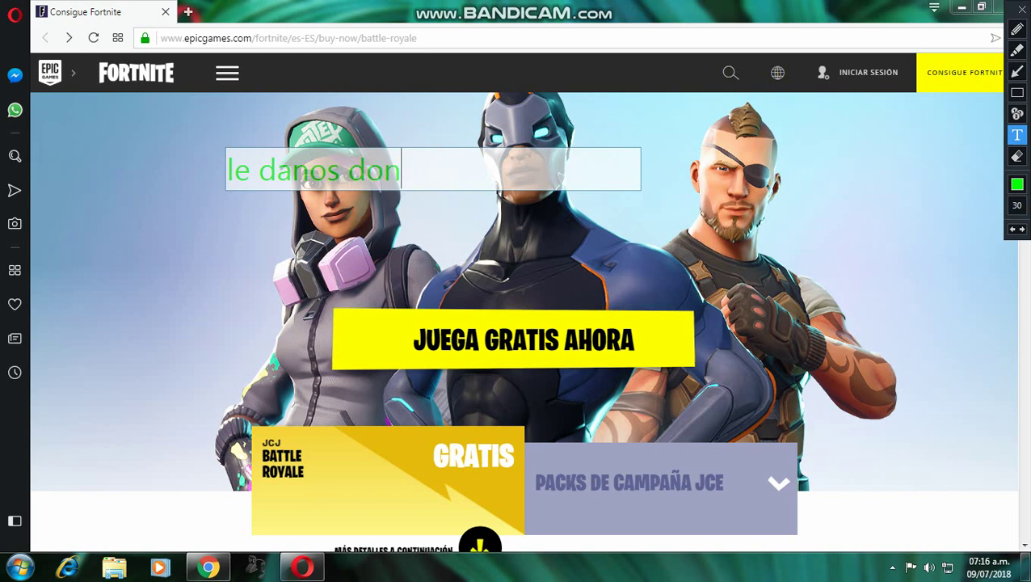
pyautogui.press('BackSpace')
pyautogui.press('BackSpace')
pyautogui.press('BackSpace')
pyautogui.press('BackSpace')
pyautogui.press('BackSpace')
pyautogui.press('BackSpace')
pyautogui.press('BackSpace')
pyautogui.press('BackSpace')
pyautogui.press('BackSpace')
pyautogui.press('BackSpace')
pyautogui.press('BackSpace')
pyautogui.press('BackSpace')
pyautogui.press('BackSpace')
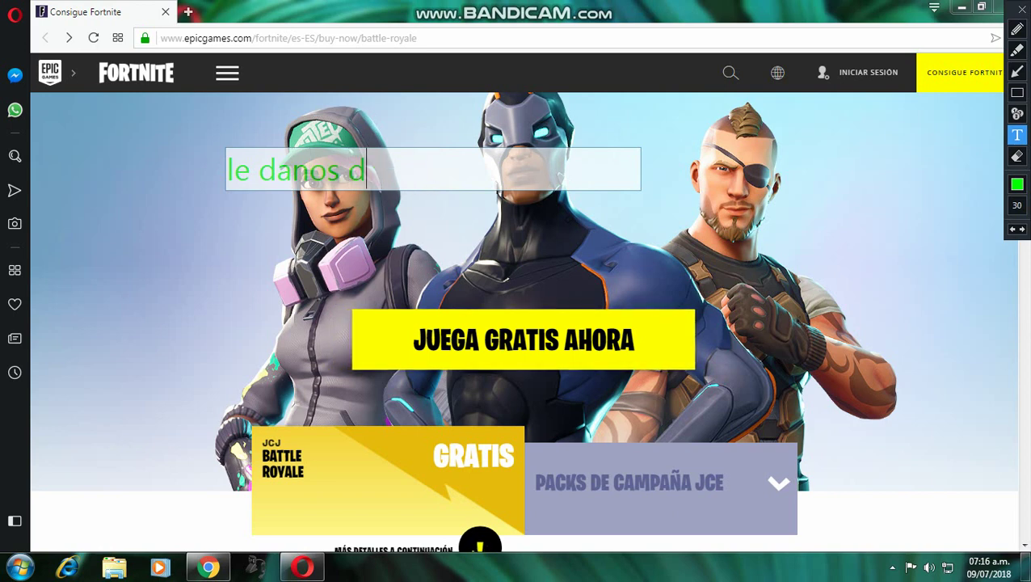
pyautogui.write('le da')
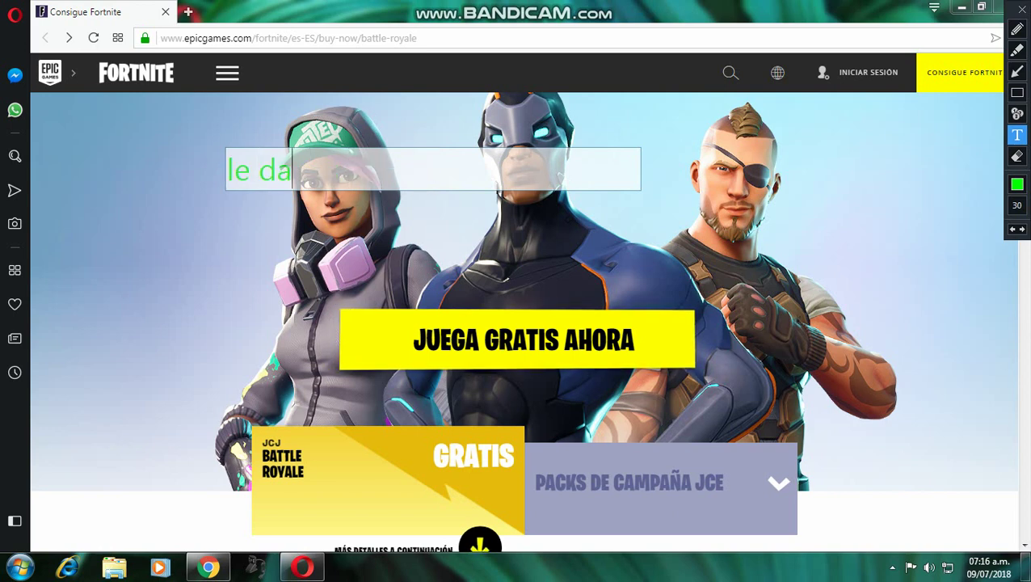
pyautogui.write('mos clic donde e')
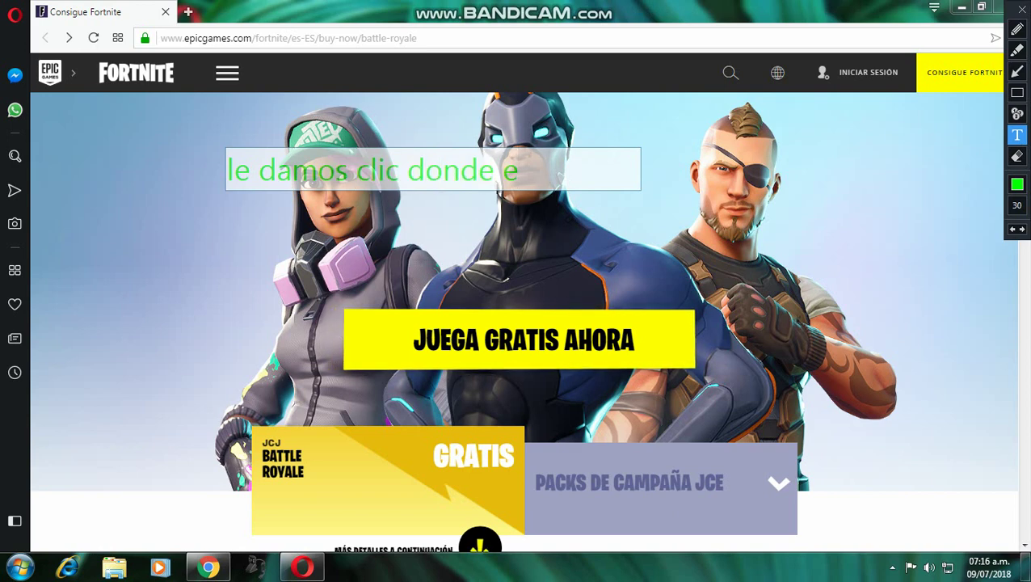
pyautogui.press('BackSpace')
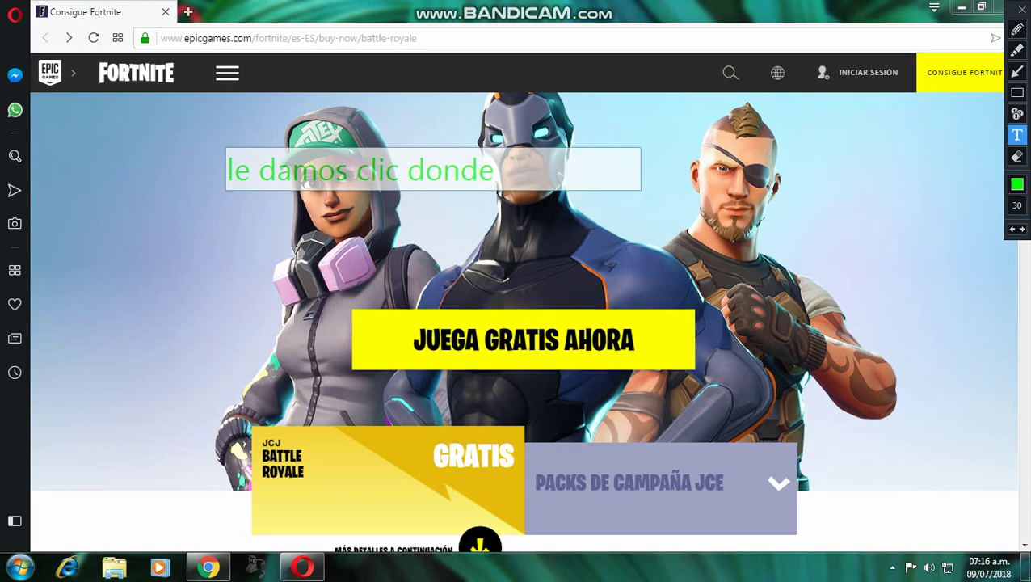
pyautogui.press('BackSpace')
pyautogui.press('BackSpace')
pyautogui.press('BackSpace')
pyautogui.press('BackSpace')
pyautogui.press('BackSpace')
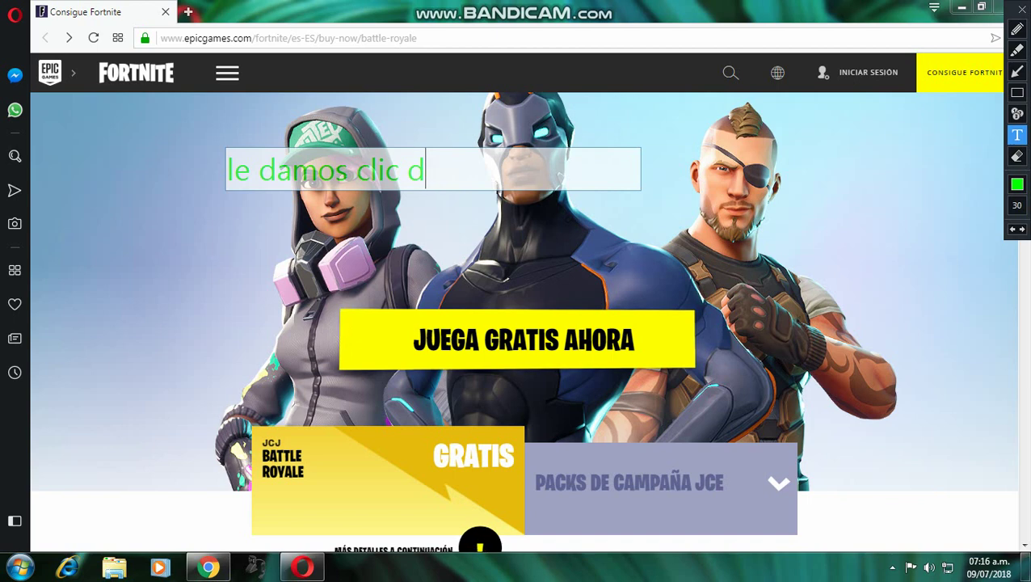
pyautogui.write('aqui')
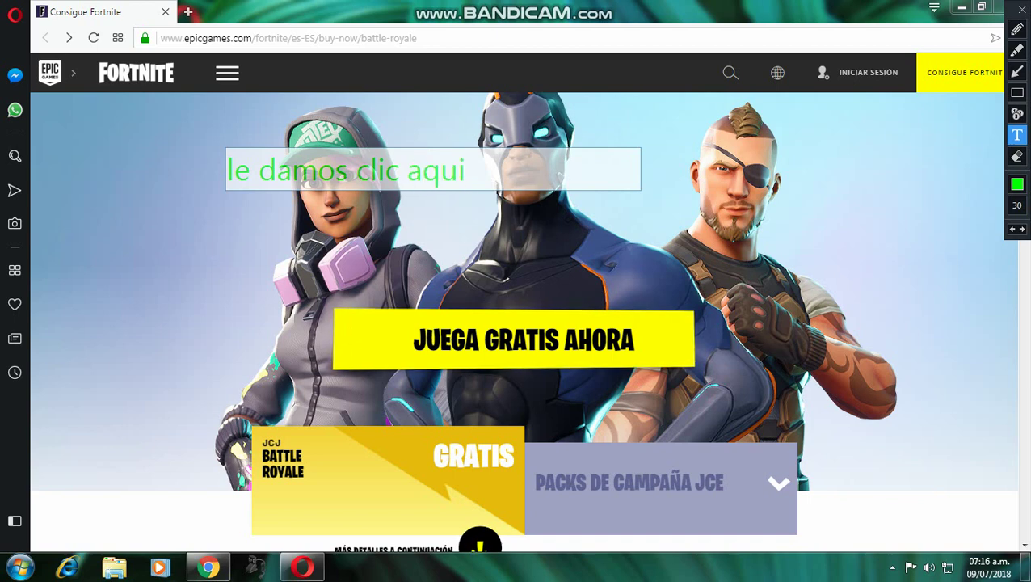
# Step: Draw a red arrow pointing at the JUEGA GRATIS AHORA banner, leave drawing mode and open that banner's platform selection
pyautogui.click(1017, 71)
pyautogui.moveTo(891, 121)
pyautogui.mouseDown()
pyautogui.moveTo(749, 293)
pyautogui.moveTo(658, 319)
pyautogui.mouseUp()
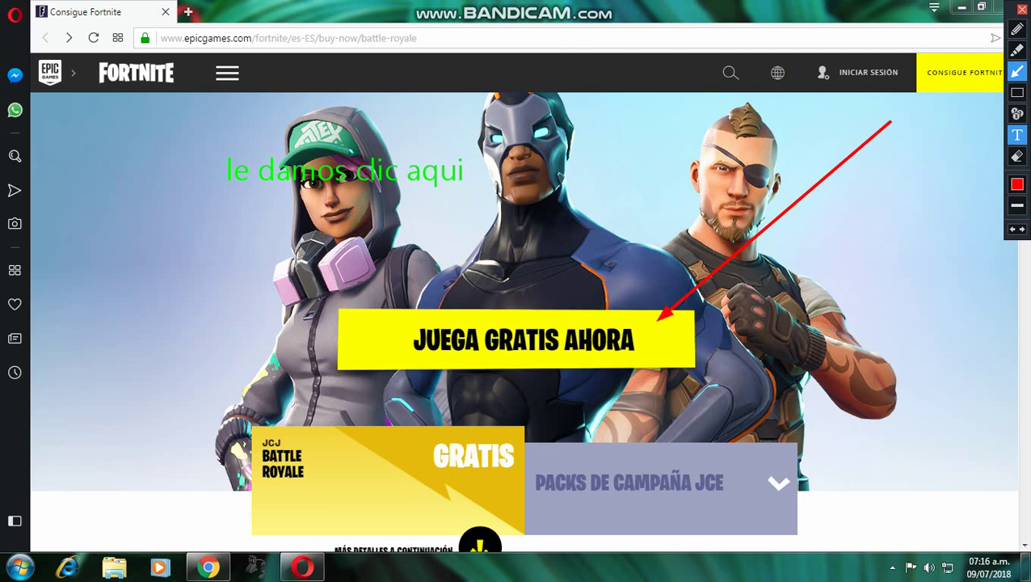
pyautogui.click(1021, 9)
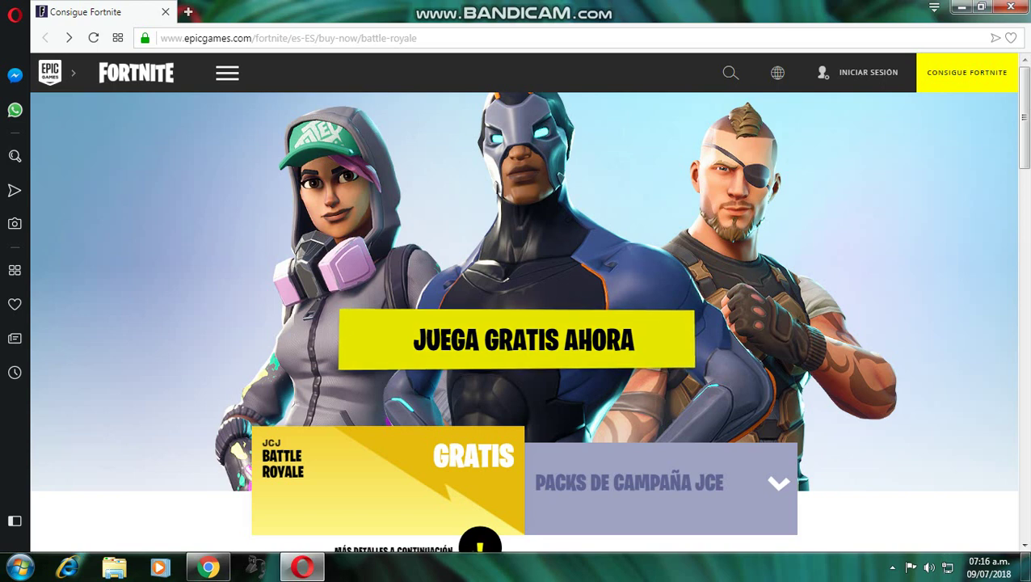
pyautogui.click(520, 339)
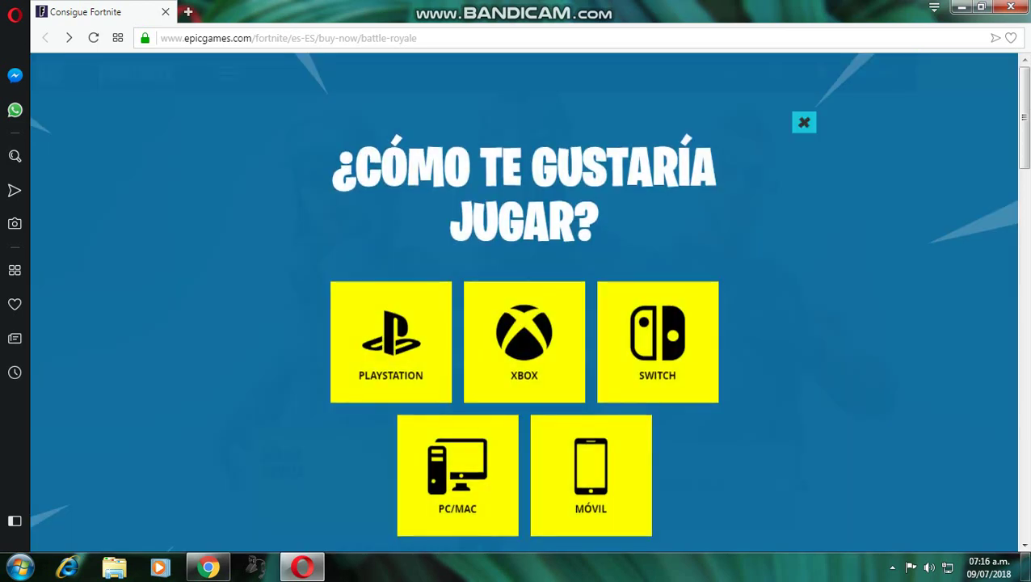
# Step: Turn on screen drawing over the platform selection and write the green text annotation "les aparecera est" above the heading
pyautogui.click(652, 10)
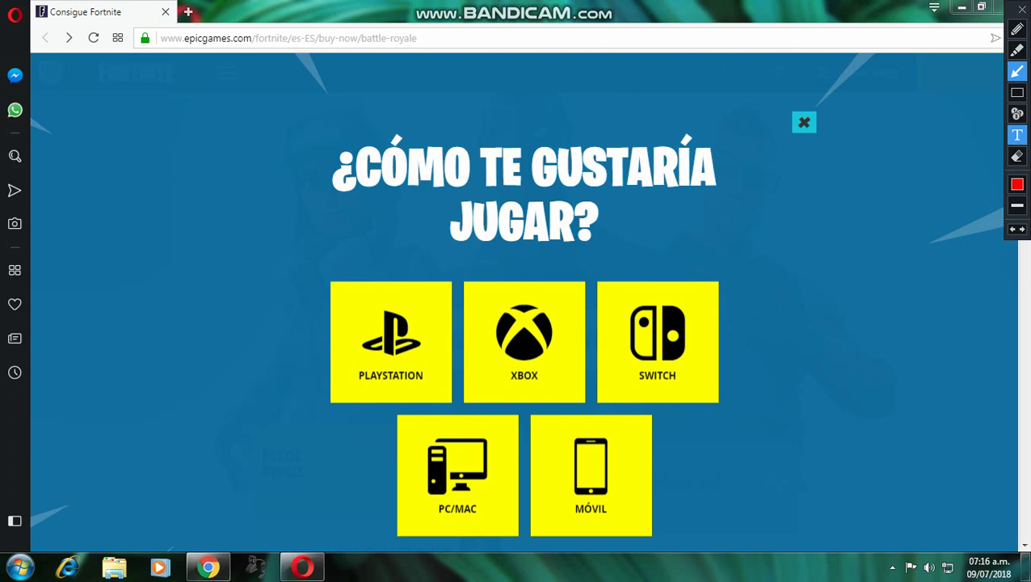
pyautogui.click(1018, 135)
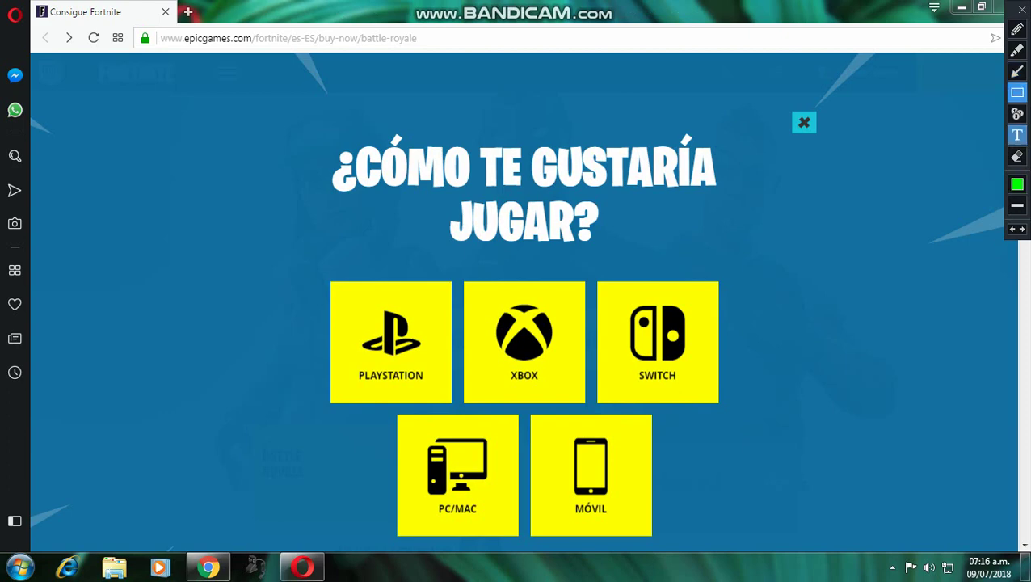
pyautogui.click(267, 114)
pyautogui.write('les pa')
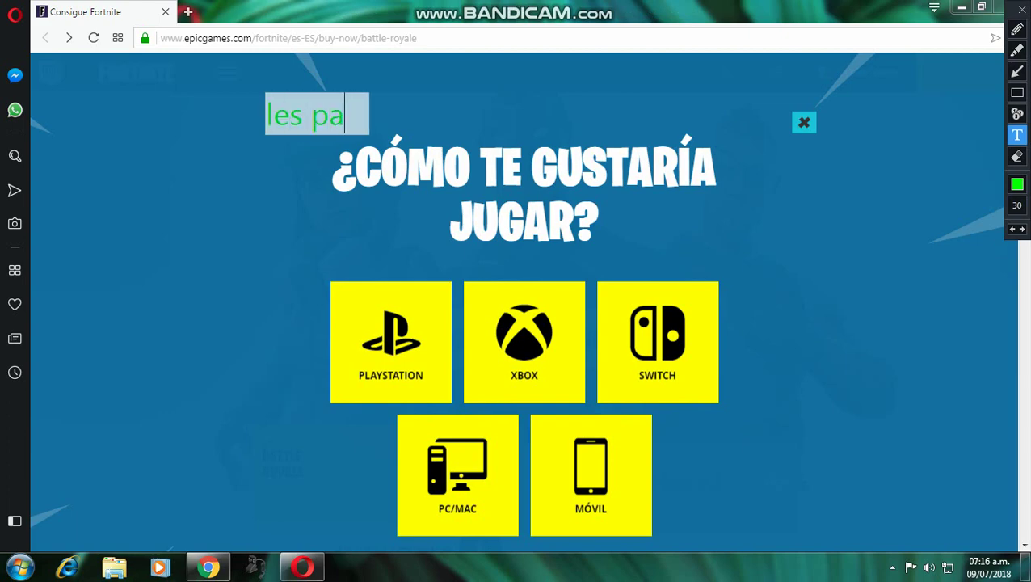
pyautogui.press('BackSpace')
pyautogui.press('BackSpace')
pyautogui.write('aparecera est')
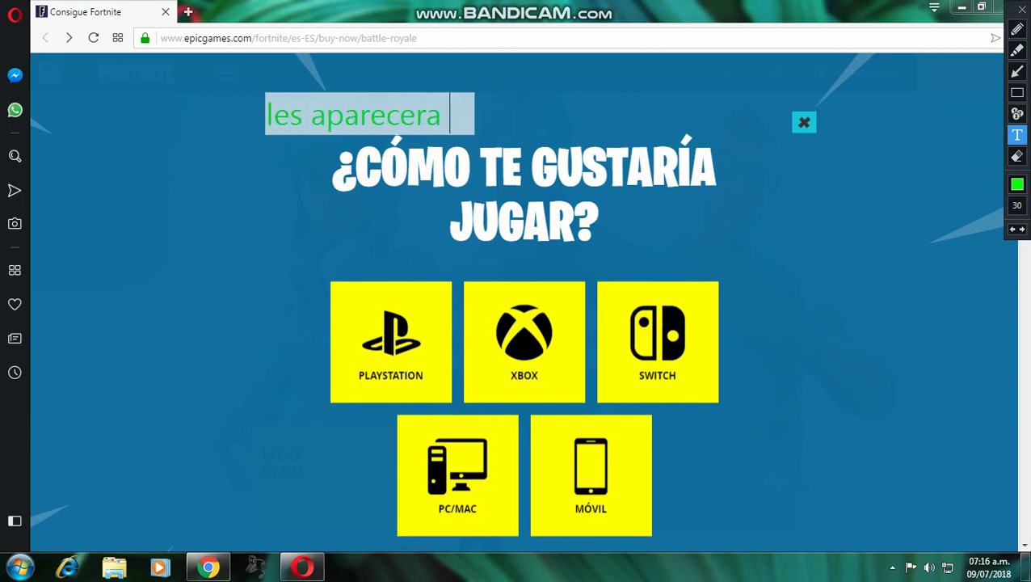
# Step: Clear the annotation above the platform heading and write "aqui les dan opciones" instead
pyautogui.press('BackSpace')
pyautogui.press('BackSpace')
pyautogui.press('BackSpace')
pyautogui.press('BackSpace')
pyautogui.press('BackSpace')
pyautogui.press('BackSpace')
pyautogui.press('BackSpace')
pyautogui.press('BackSpace')
pyautogui.press('BackSpace')
pyautogui.press('BackSpace')
pyautogui.press('BackSpace')
pyautogui.press('BackSpace')
pyautogui.press('BackSpace')
pyautogui.press('BackSpace')
pyautogui.press('BackSpace')
pyautogui.press('BackSpace')
pyautogui.press('BackSpace')
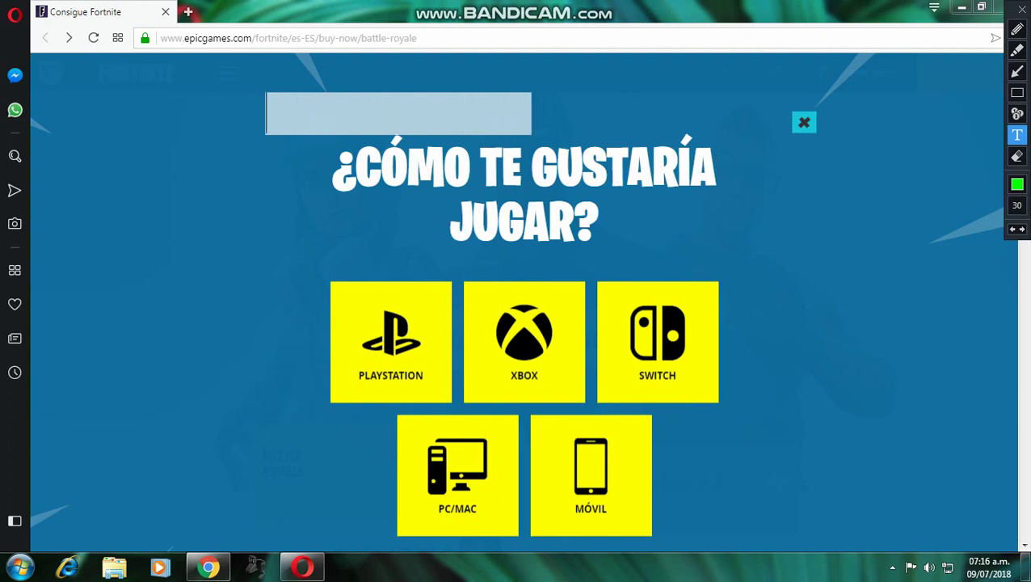
pyautogui.write('aqui')
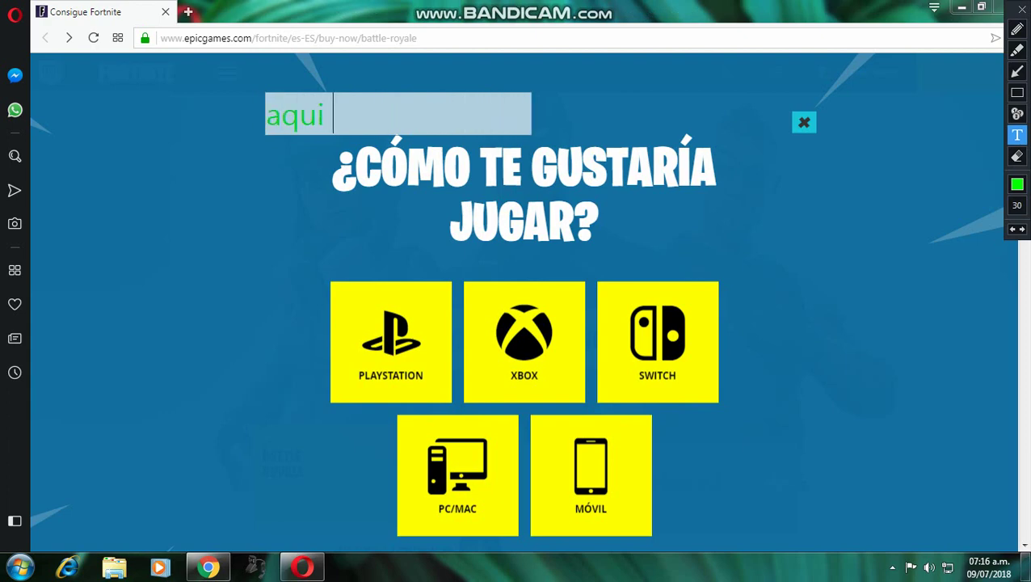
pyautogui.write(' les dan o')
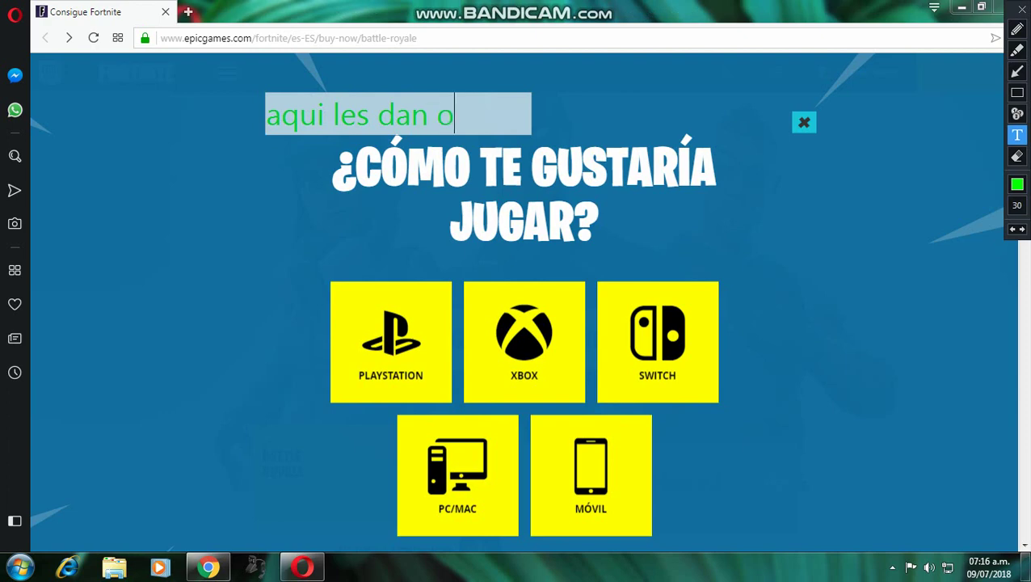
pyautogui.write('pciones')
# Step: Replace the annotation about the options with "yo en mi caso escojo"
pyautogui.press('BackSpace')
pyautogui.press('BackSpace')
pyautogui.press('BackSpace')
pyautogui.press('BackSpace')
pyautogui.press('BackSpace')
pyautogui.press('BackSpace')
pyautogui.press('BackSpace')
pyautogui.press('BackSpace')
pyautogui.press('BackSpace')
pyautogui.press('BackSpace')
pyautogui.press('BackSpace')
pyautogui.press('BackSpace')
pyautogui.press('BackSpace')
pyautogui.press('BackSpace')
pyautogui.press('BackSpace')
pyautogui.press('BackSpace')
pyautogui.press('BackSpace')
pyautogui.press('BackSpace')
pyautogui.press('BackSpace')
pyautogui.press('BackSpace')
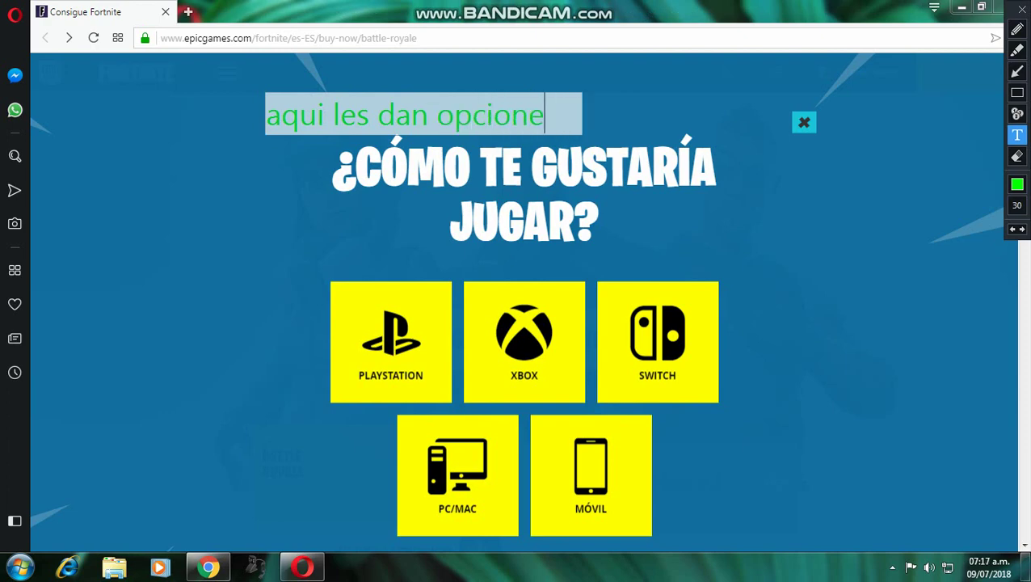
pyautogui.write('yo en mi caso ')
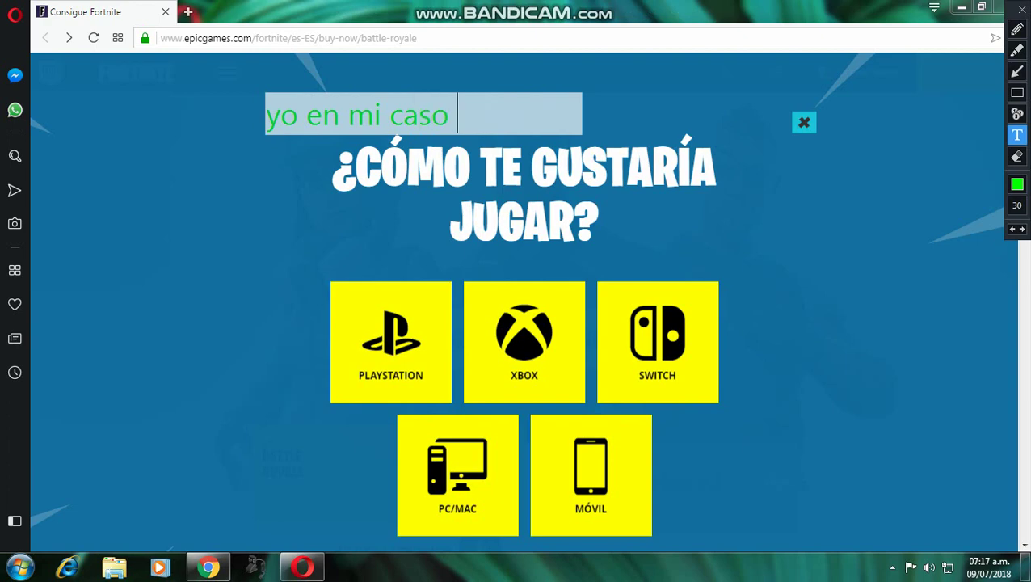
pyautogui.write('escojo')
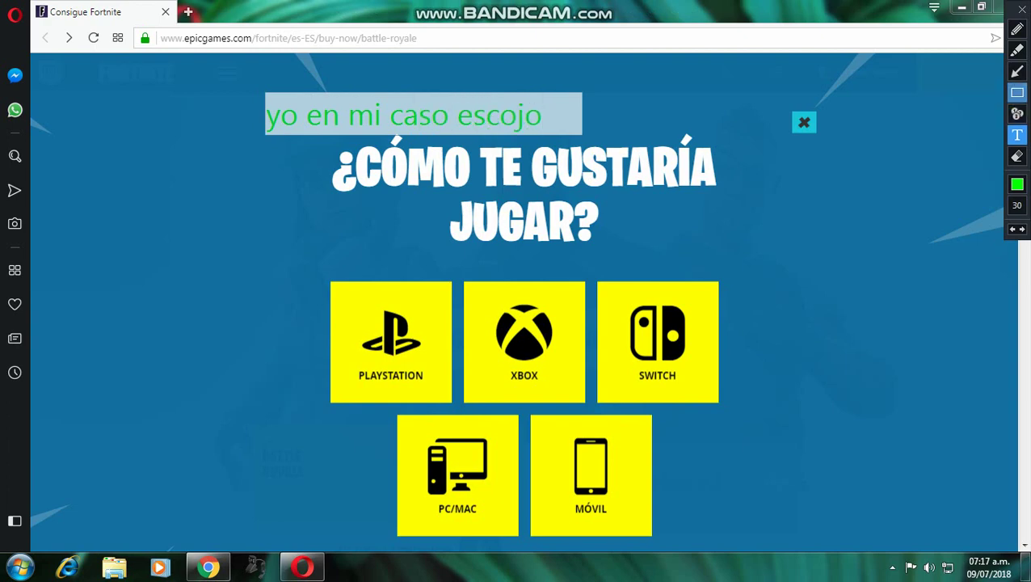
# Step: Outline the PC/MAC tile with a green rectangle, leave drawing mode and choose PC/MAC as the platform
pyautogui.click(1017, 92)
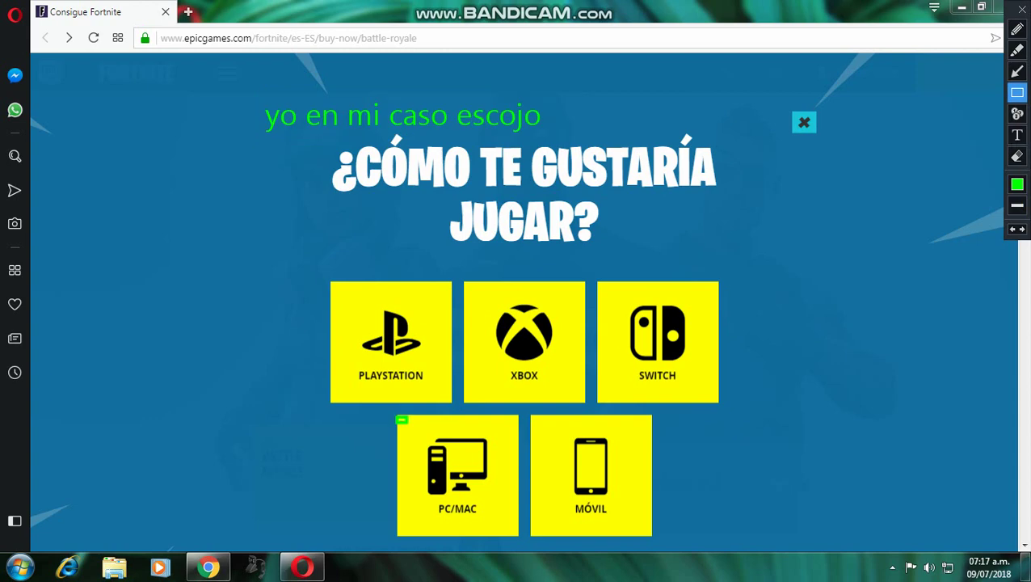
pyautogui.moveTo(408, 422); pyautogui.dragTo(523, 535)
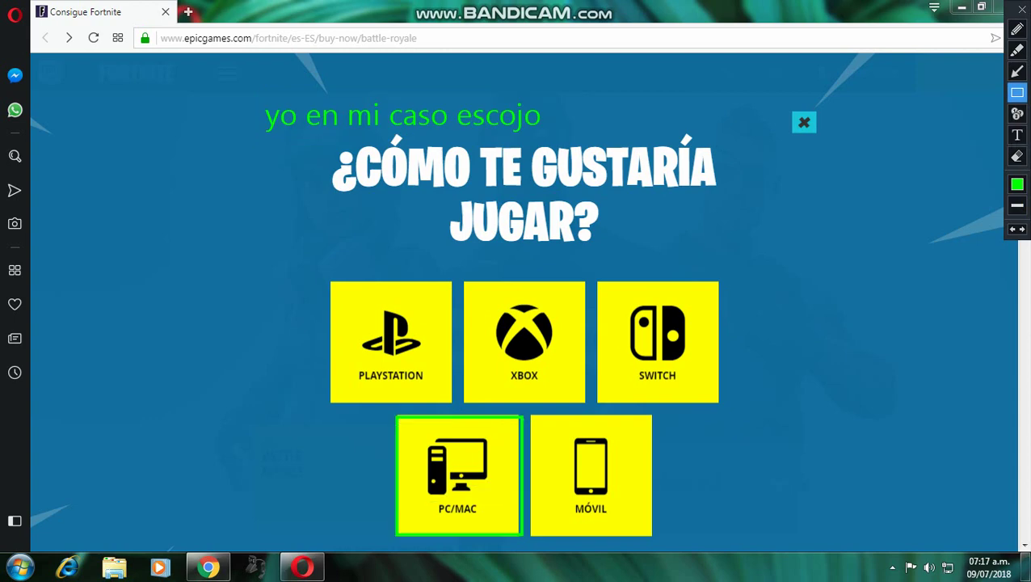
pyautogui.press('Escape')
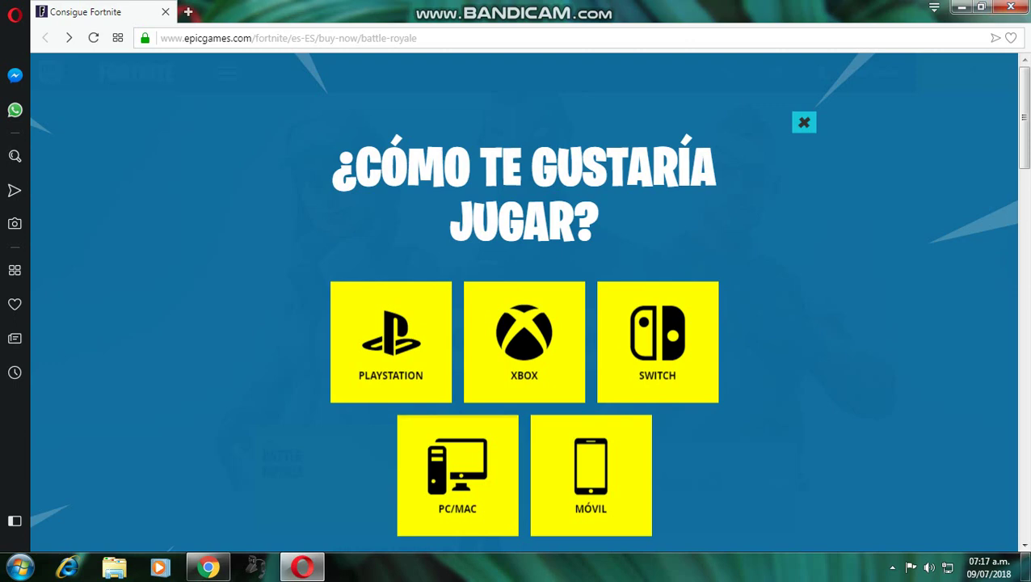
pyautogui.click(457, 475)
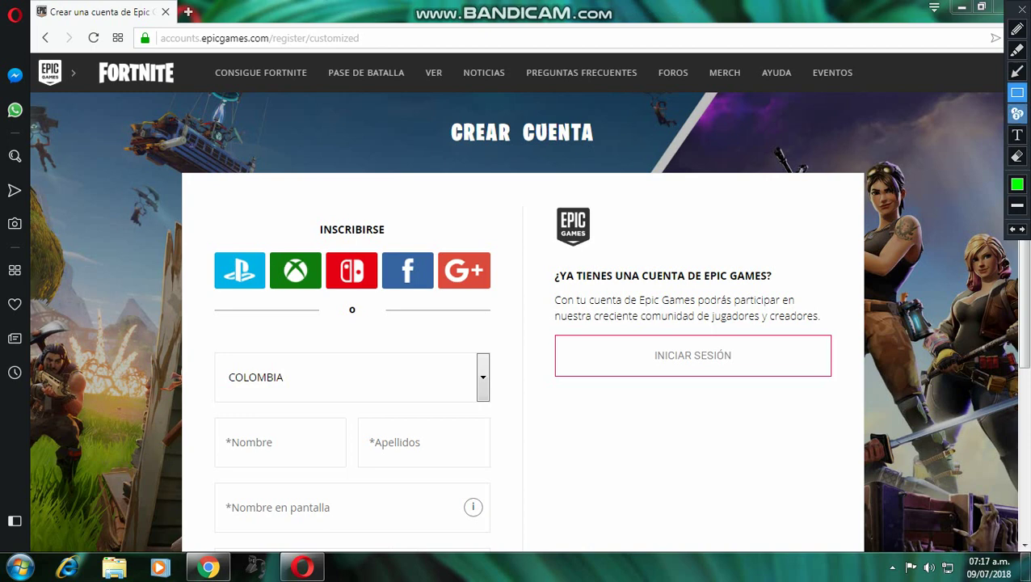
# Step: Write the text annotation "una vez estando aqui lo que hay que hacer es registrarse" across the top of the account creation form
pyautogui.click(1017, 134)
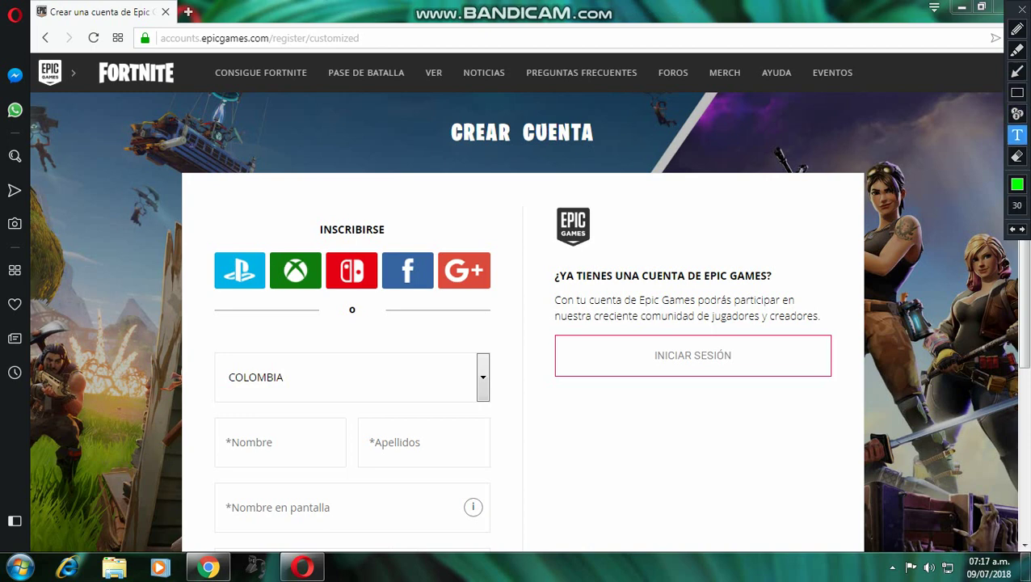
pyautogui.click(246, 221)
pyautogui.write('una vez')
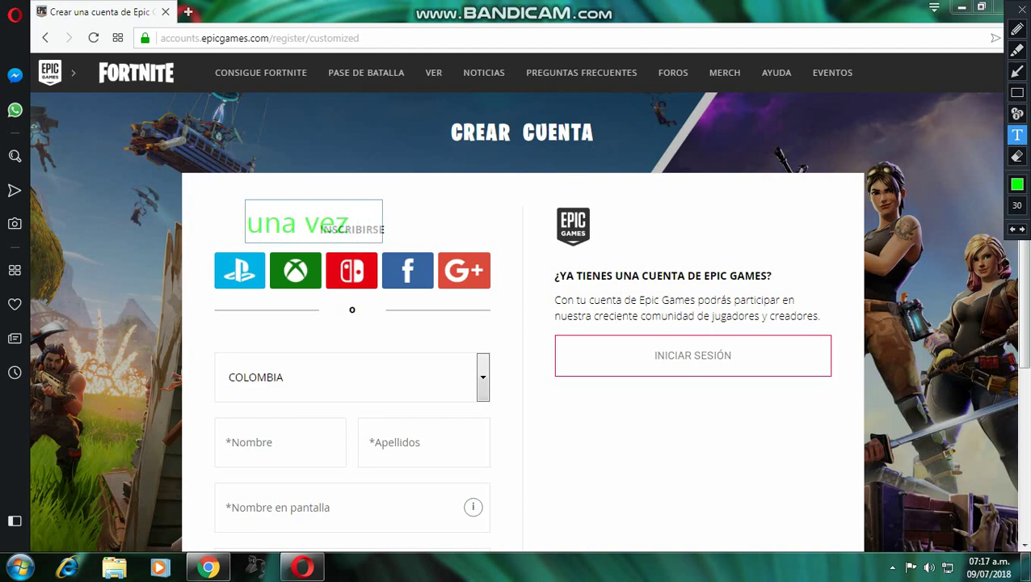
pyautogui.write(' estando a')
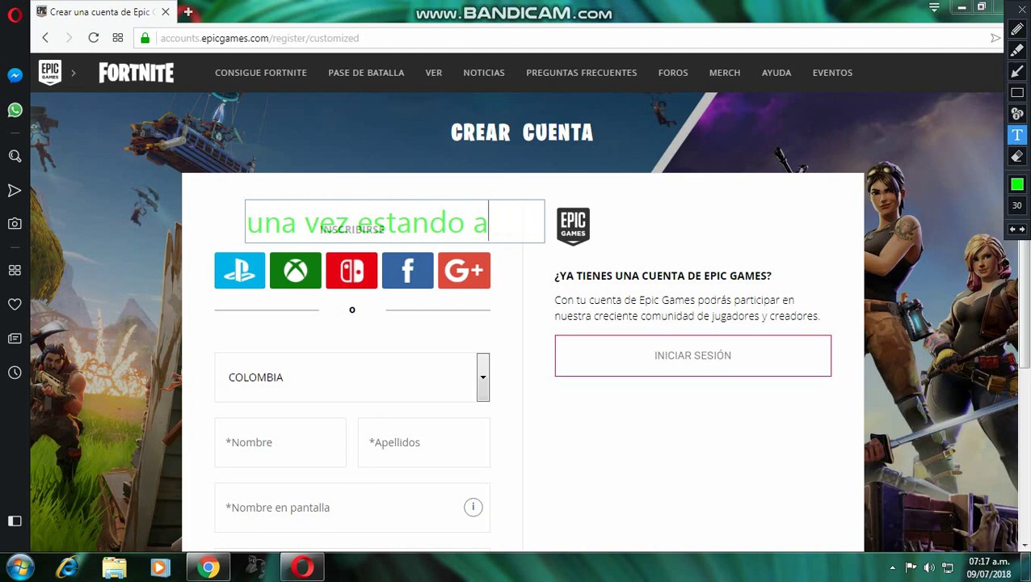
pyautogui.write('ki qui lo que ha')
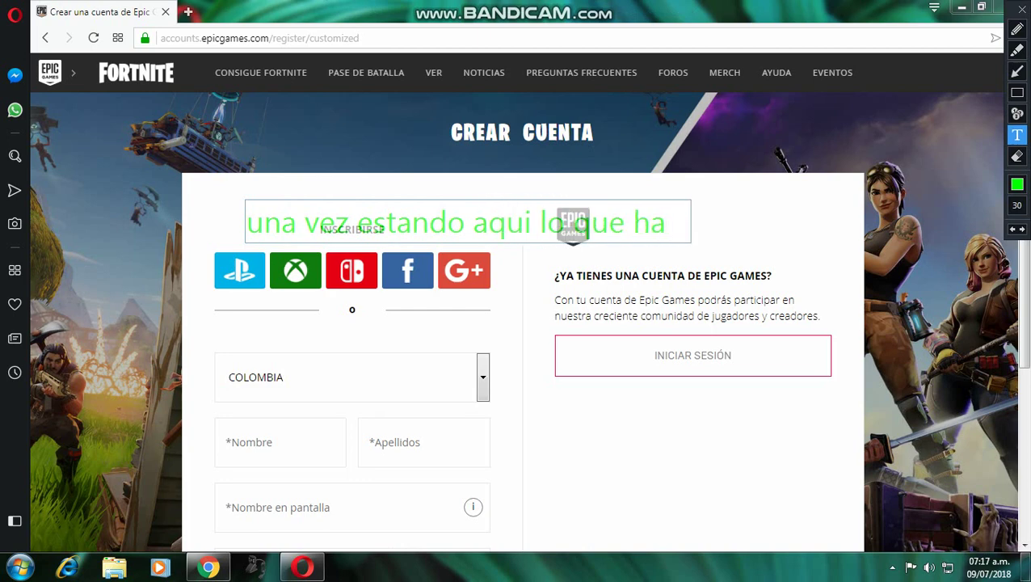
pyautogui.write('y que hacer es ')
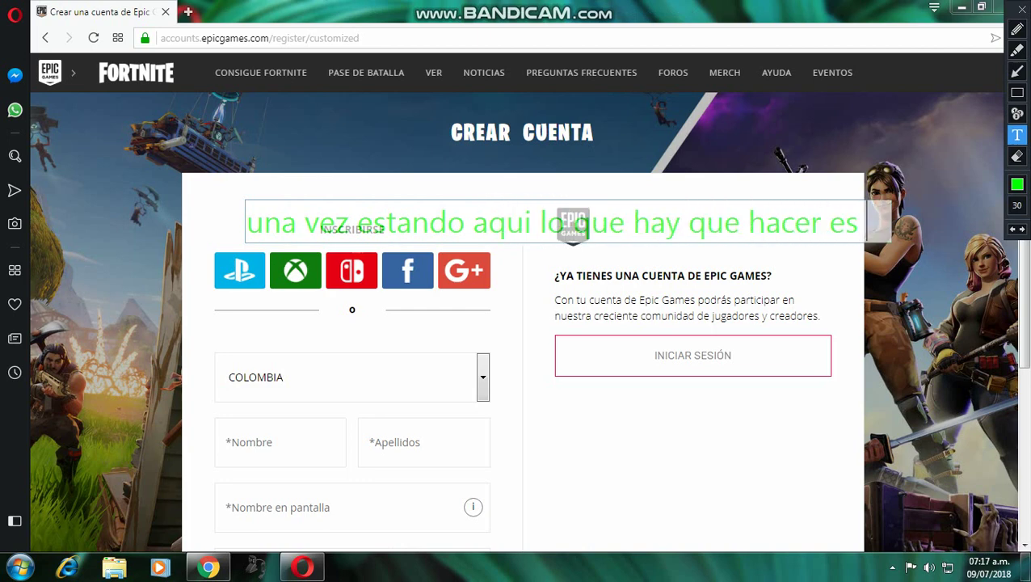
pyautogui.write('regos')
pyautogui.press('BackSpace')
pyautogui.press('BackSpace')
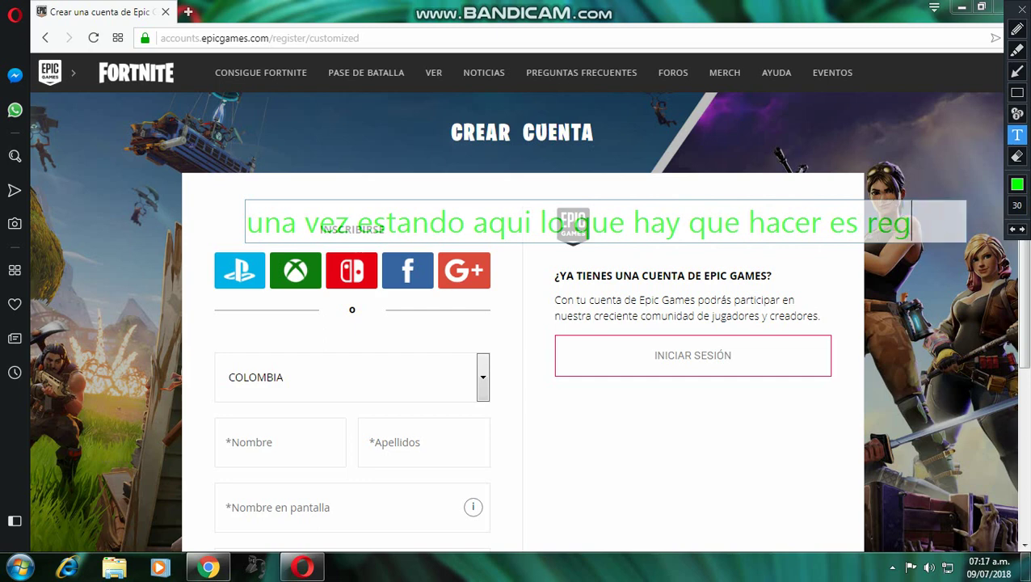
pyautogui.write('istrarse')
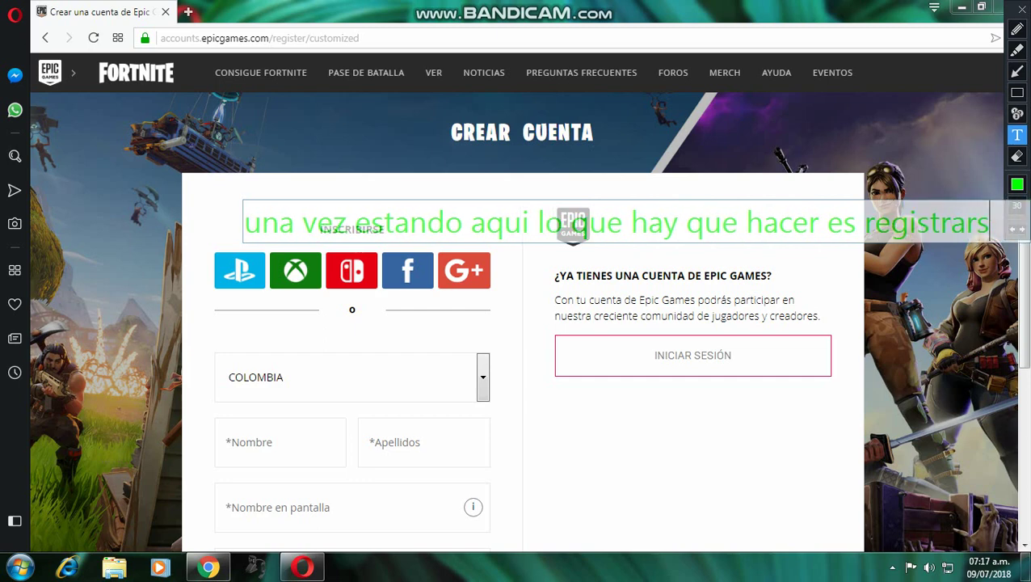
# Step: Replace the annotation over the account creation form with "tienen que tener una cuenta de gmail o facebook"
pyautogui.press('BackSpace')
pyautogui.press('BackSpace')
pyautogui.press('BackSpace')
pyautogui.press('BackSpace')
pyautogui.press('BackSpace')
pyautogui.press('BackSpace')
pyautogui.press('BackSpace')
pyautogui.press('BackSpace')
pyautogui.press('BackSpace')
pyautogui.press('BackSpace')
pyautogui.press('BackSpace')
pyautogui.press('BackSpace')
pyautogui.press('BackSpace')
pyautogui.press('BackSpace')
pyautogui.press('BackSpace')
pyautogui.press('BackSpace')
pyautogui.press('BackSpace')
pyautogui.press('BackSpace')
pyautogui.press('BackSpace')
pyautogui.press('BackSpace')
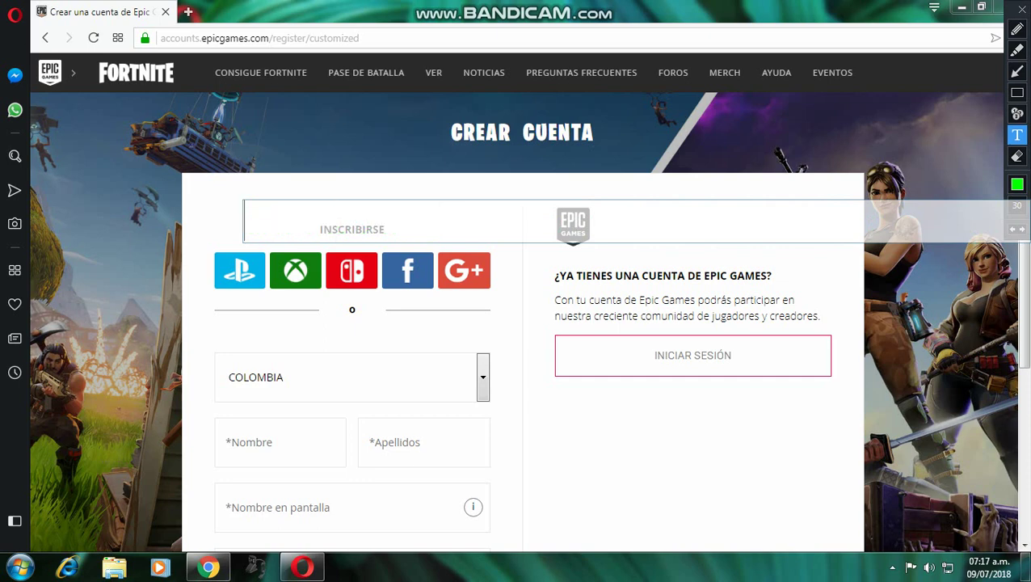
pyautogui.write('tienen q')
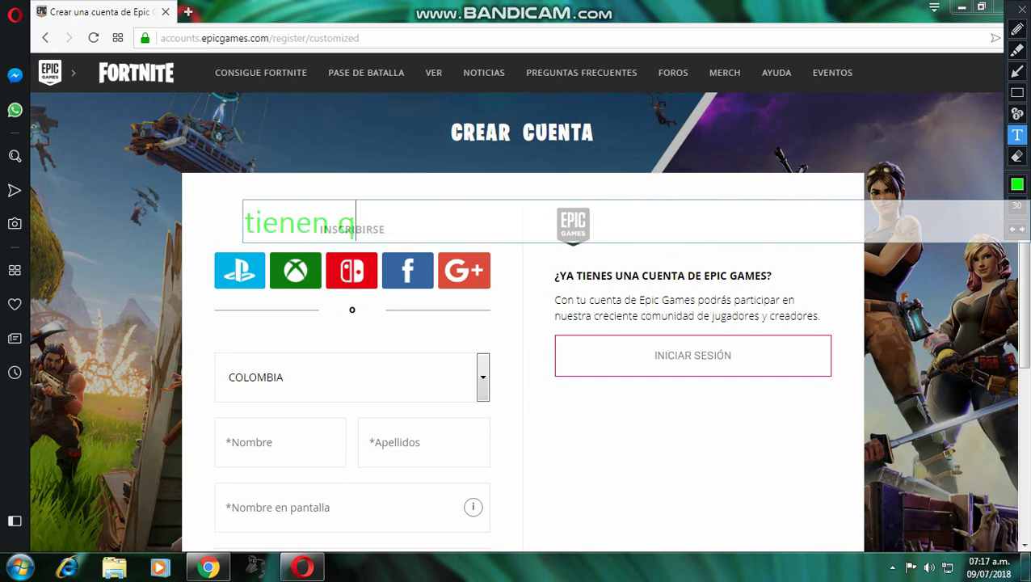
pyautogui.write('ue tener uan')
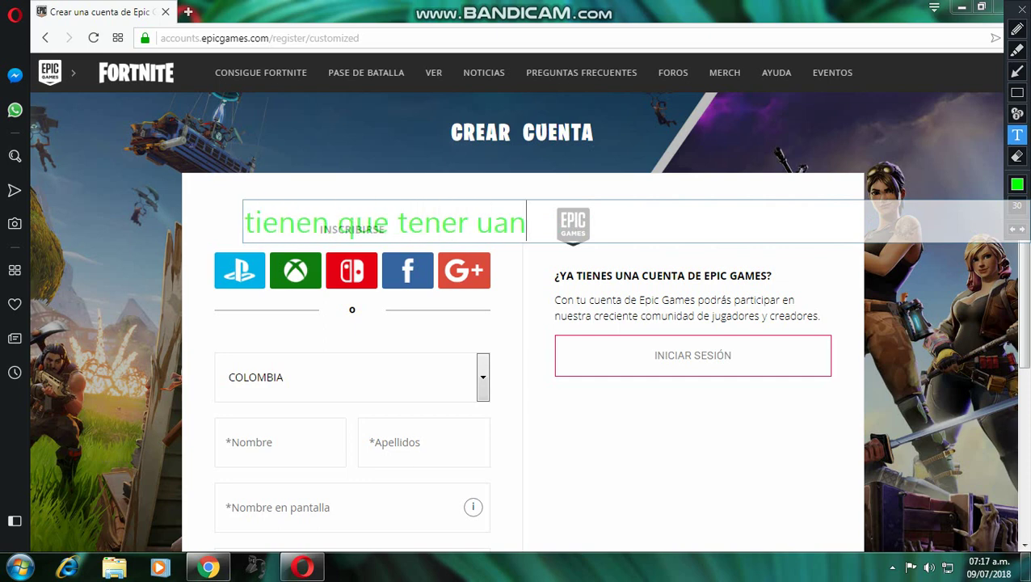
pyautogui.press('BackSpace')
pyautogui.press('BackSpace')
pyautogui.write('na cuenta de gmail')
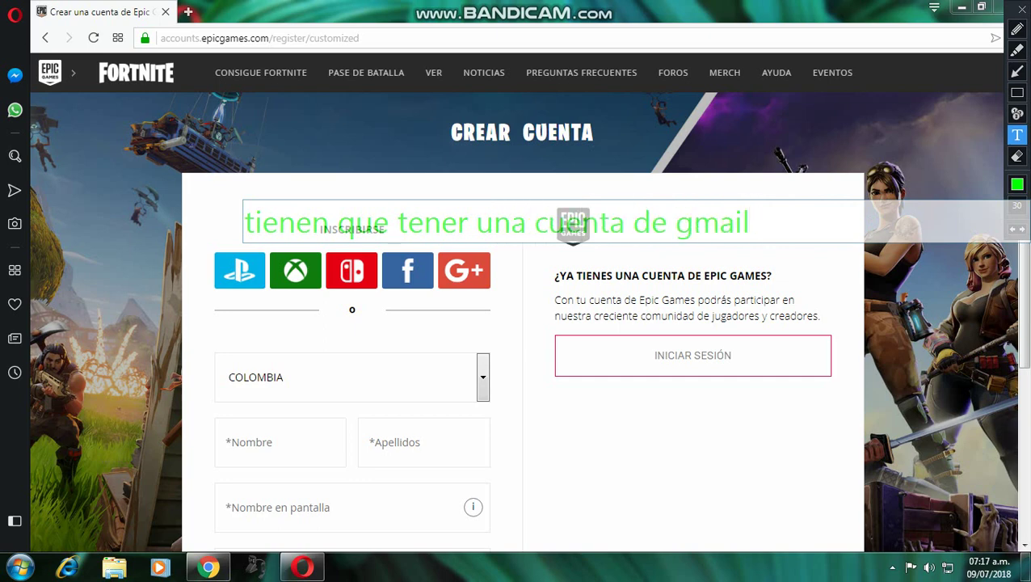
pyautogui.write(' o facebook')
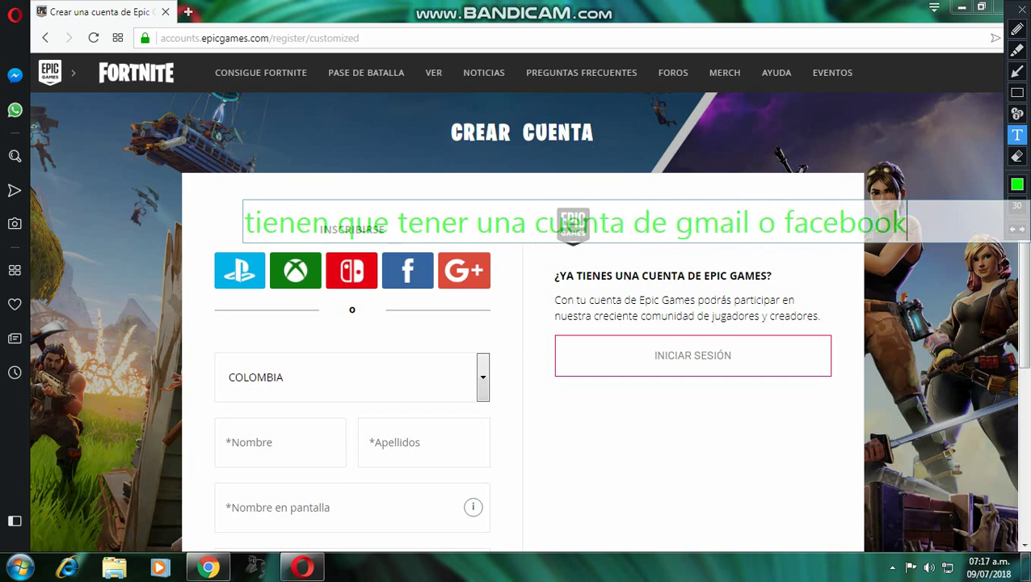
# Step: Replace the annotation about needing an account with "yo en mi caso es gmail"
pyautogui.press('BackSpace')
pyautogui.press('BackSpace')
pyautogui.press('BackSpace')
pyautogui.press('BackSpace')
pyautogui.press('BackSpace')
pyautogui.press('BackSpace')
pyautogui.press('BackSpace')
pyautogui.press('BackSpace')
pyautogui.press('BackSpace')
pyautogui.press('BackSpace')
pyautogui.press('BackSpace')
pyautogui.press('BackSpace')
pyautogui.press('BackSpace')
pyautogui.press('BackSpace')
pyautogui.press('BackSpace')
pyautogui.press('BackSpace')
pyautogui.press('BackSpace')
pyautogui.press('BackSpace')
pyautogui.press('BackSpace')
pyautogui.press('BackSpace')
pyautogui.press('BackSpace')
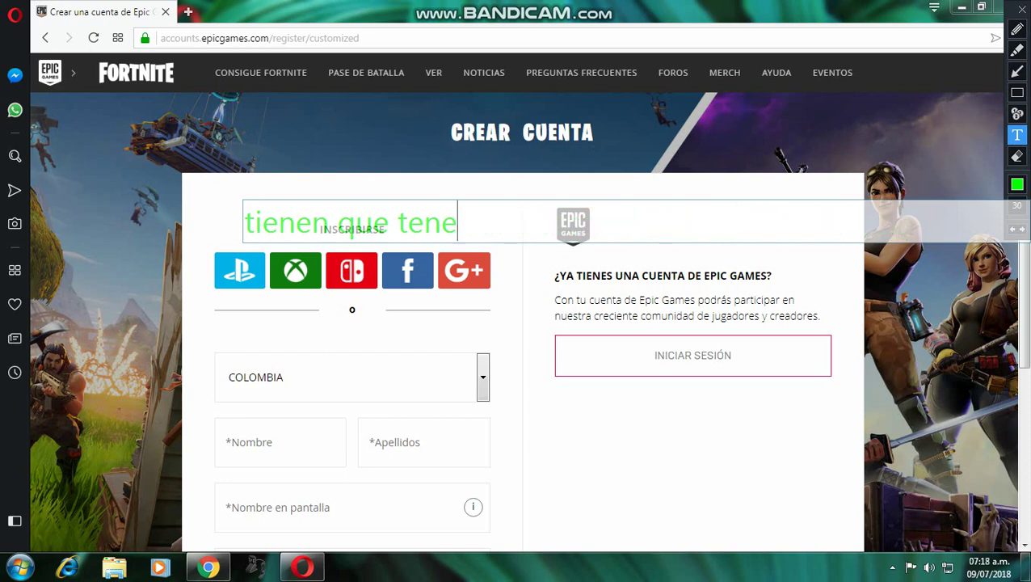
pyautogui.write('yo en mi c')
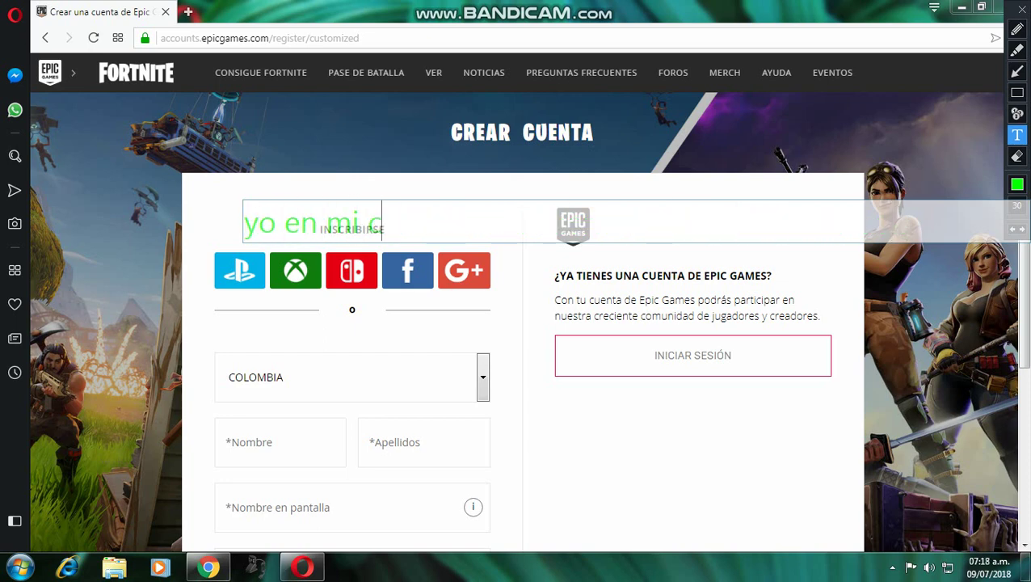
pyautogui.write('aso es gmail')
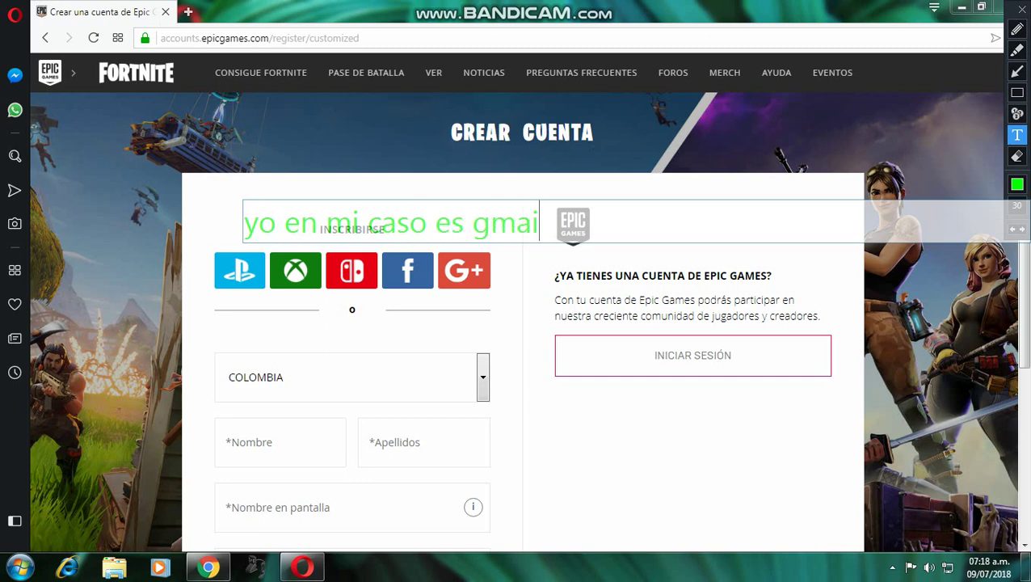
# Step: Clear the Gmail message above the sign-up options and write "nos registramos" instead
pyautogui.press('BackSpace')
pyautogui.press('BackSpace')
pyautogui.press('BackSpace')
pyautogui.press('BackSpace')
pyautogui.press('BackSpace')
pyautogui.press('BackSpace')
pyautogui.press('BackSpace')
pyautogui.press('BackSpace')
pyautogui.press('BackSpace')
pyautogui.press('BackSpace')
pyautogui.press('BackSpace')
pyautogui.press('BackSpace')
pyautogui.press('BackSpace')
pyautogui.press('BackSpace')
pyautogui.press('BackSpace')
pyautogui.press('BackSpace')
pyautogui.press('BackSpace')
pyautogui.press('BackSpace')
pyautogui.press('BackSpace')
pyautogui.press('BackSpace')
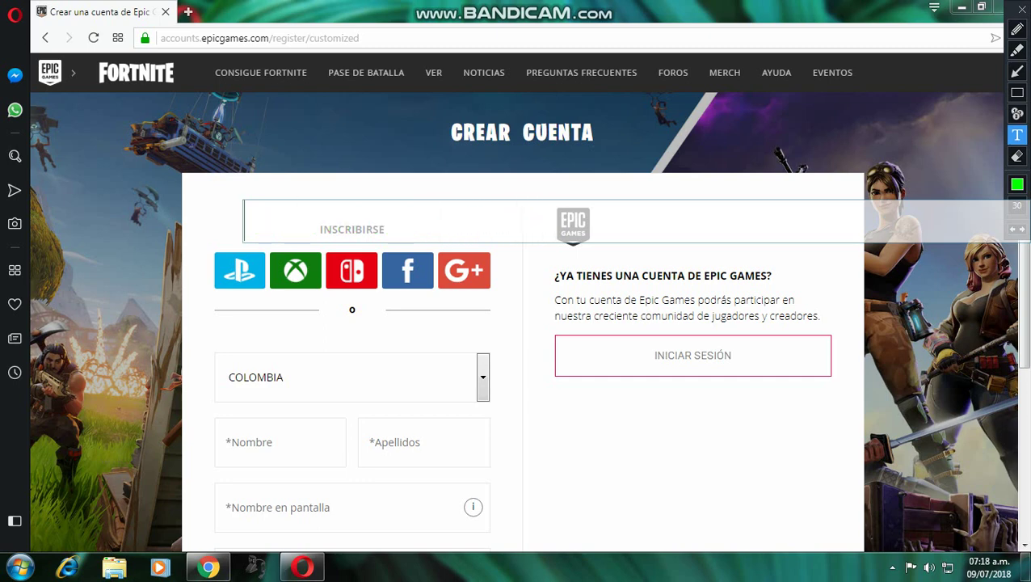
pyautogui.write('Bueno')
pyautogui.write('os regist')
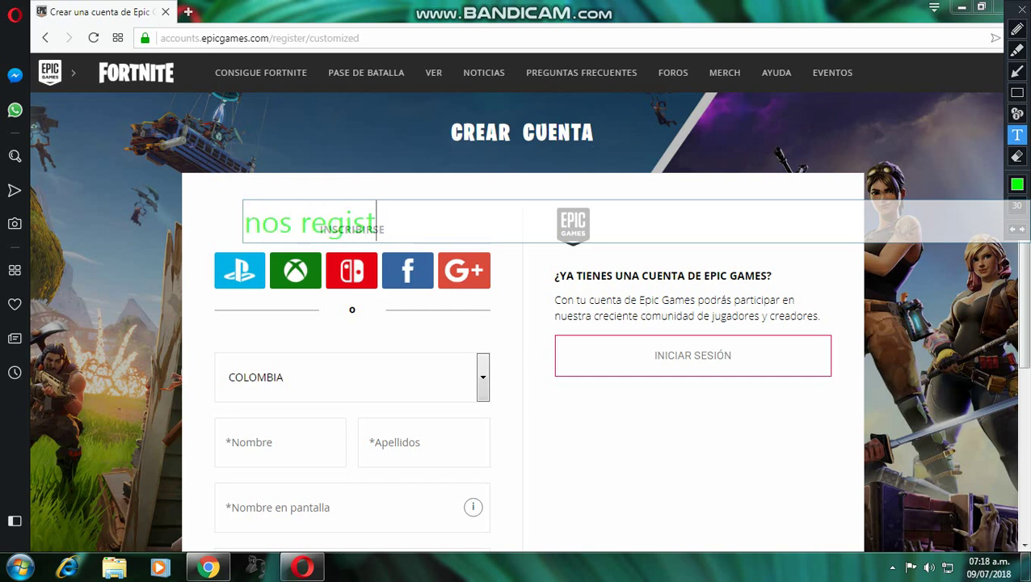
pyautogui.write('ramos')
pyautogui.press('BackSpace')
pyautogui.write('os')
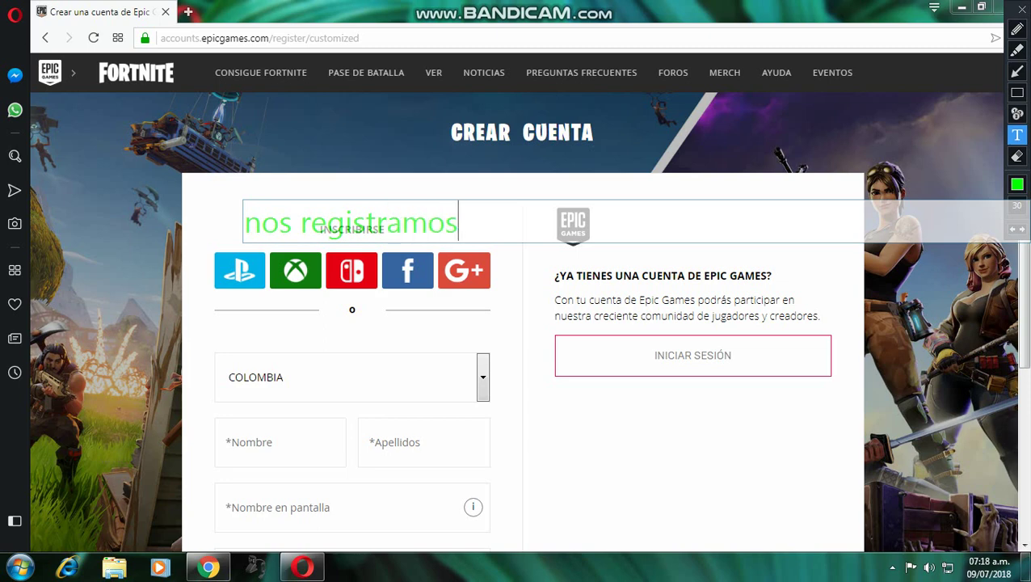
# Step: Clear the "nos registramos" text from the annotation over the registration form
pyautogui.press('BackSpace')
pyautogui.press('BackSpace')
pyautogui.press('BackSpace')
pyautogui.press('BackSpace')
pyautogui.press('BackSpace')
pyautogui.press('BackSpace')
pyautogui.press('BackSpace')
pyautogui.press('BackSpace')
pyautogui.press('BackSpace')
pyautogui.press('BackSpace')
pyautogui.press('BackSpace')
pyautogui.press('BackSpace')
pyautogui.press('BackSpace')
pyautogui.press('BackSpace')
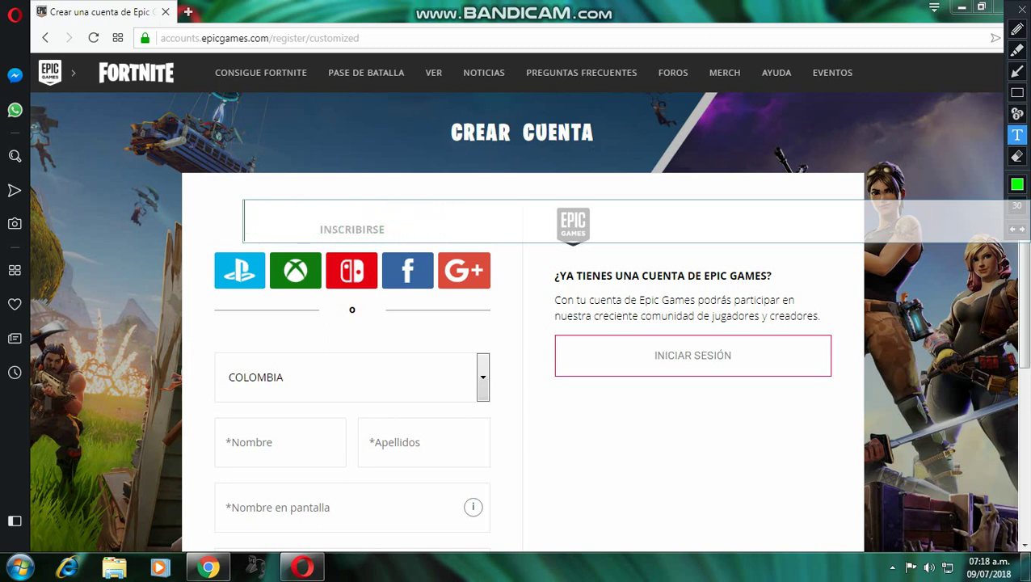
pyautogui.write('pausar')
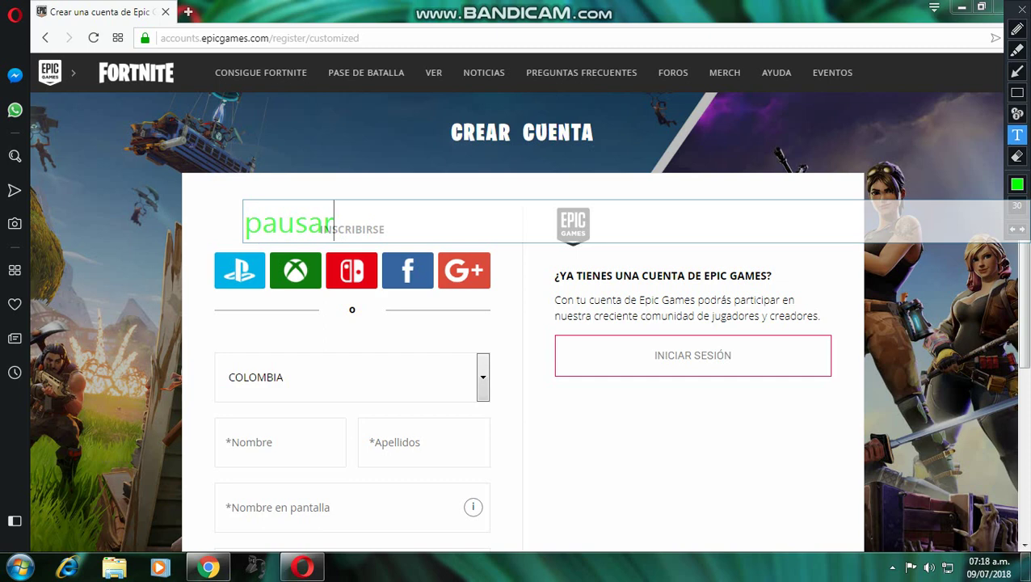
pyautogui.press('BackSpace')
pyautogui.press('BackSpace')
pyautogui.press('BackSpace')
pyautogui.press('BackSpace')
pyautogui.press('BackSpace')
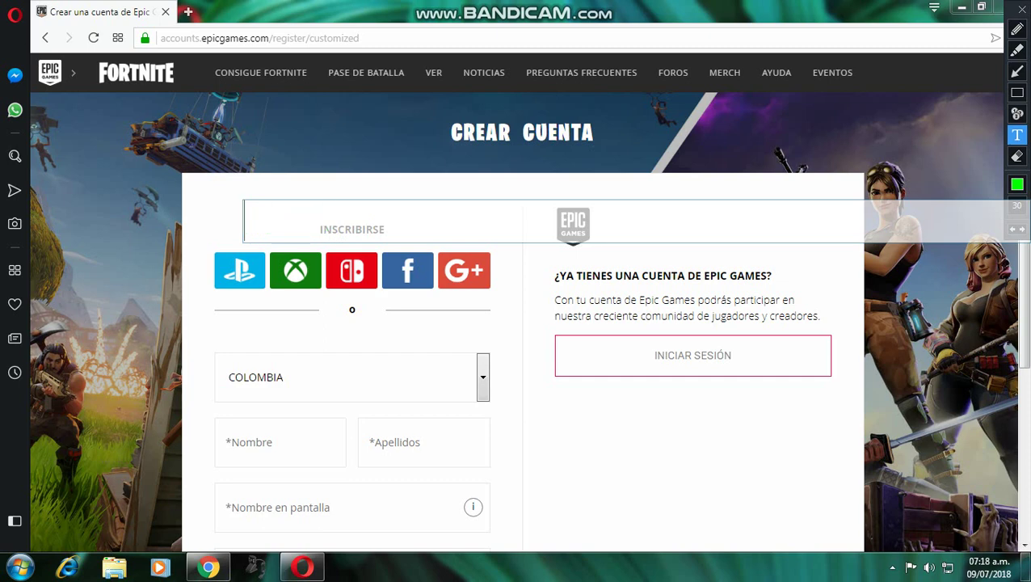
pyautogui.write('yo sin e')
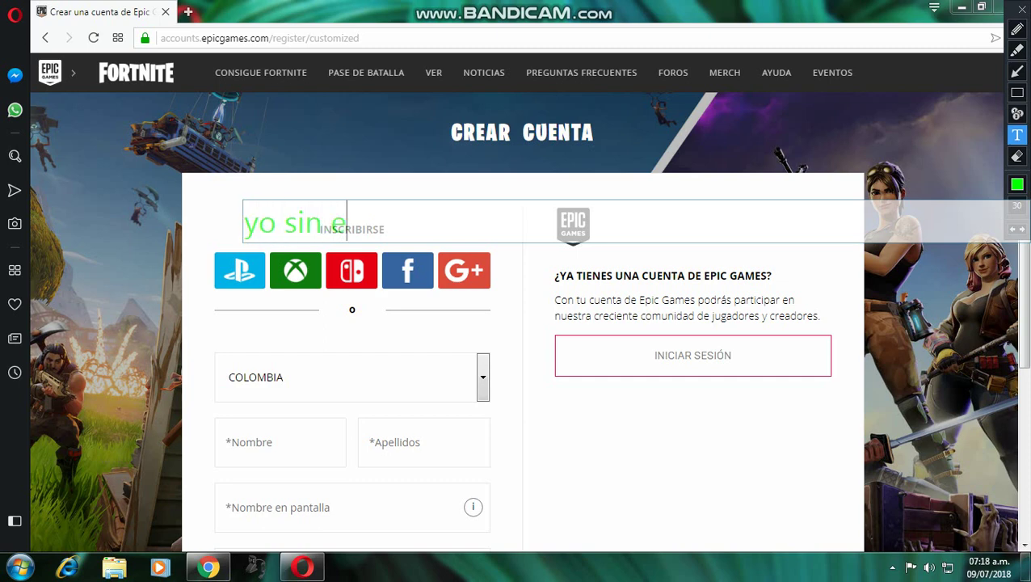
pyautogui.write('mbargo ')
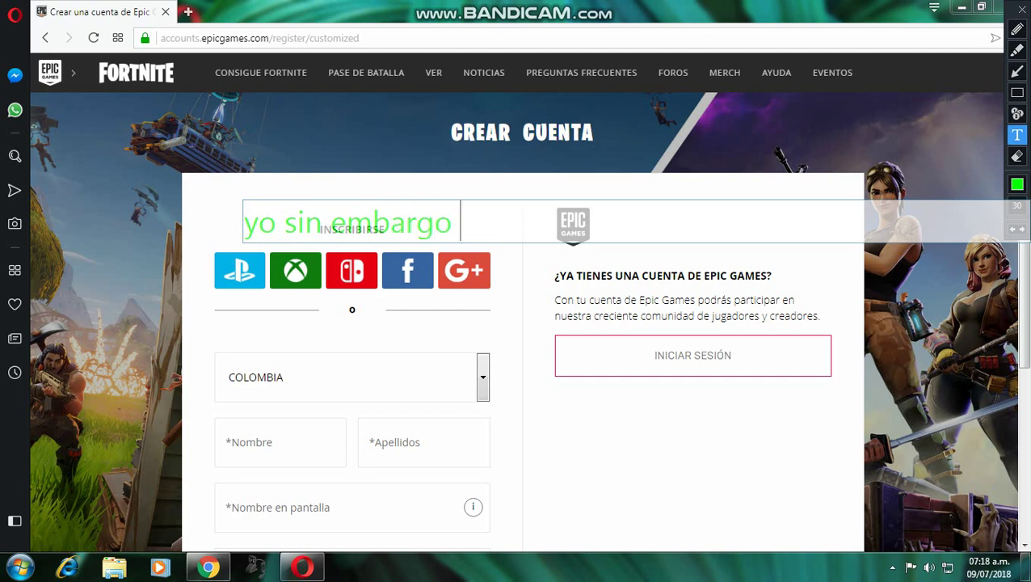
pyautogui.write('me creare una')
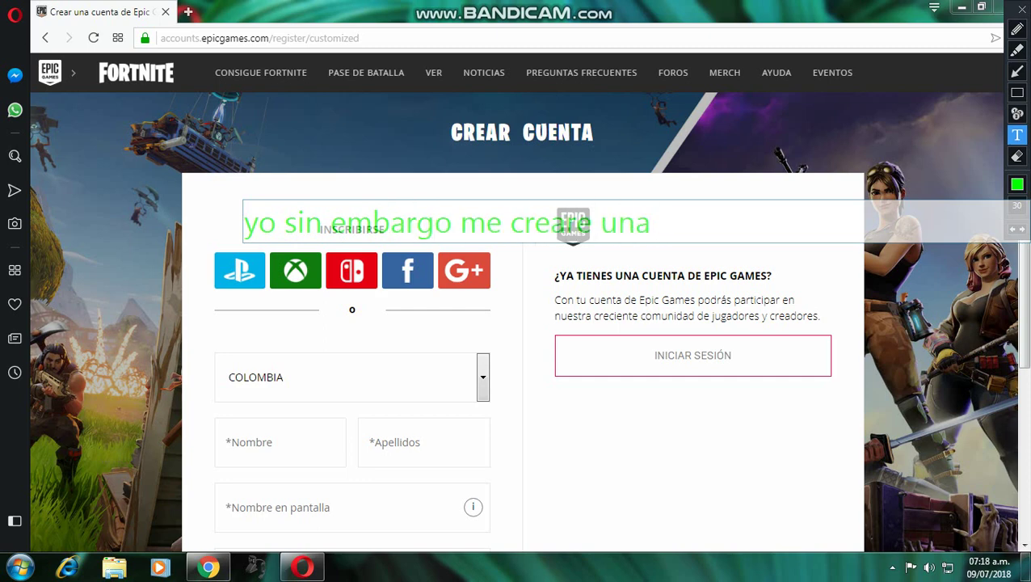
pyautogui.press('BackSpace')
pyautogui.press('BackSpace')
pyautogui.press('BackSpace')
pyautogui.press('BackSpace')
pyautogui.press('BackSpace')
pyautogui.press('BackSpace')
pyautogui.press('BackSpace')
pyautogui.press('BackSpace')
pyautogui.press('BackSpace')
pyautogui.press('BackSpace')
pyautogui.press('BackSpace')
pyautogui.press('BackSpace')
pyautogui.press('BackSpace')
pyautogui.press('BackSpace')
pyautogui.press('BackSpace')
pyautogui.press('BackSpace')
pyautogui.press('BackSpace')
pyautogui.press('BackSpace')
pyautogui.press('BackSpace')
pyautogui.press('BackSpace')
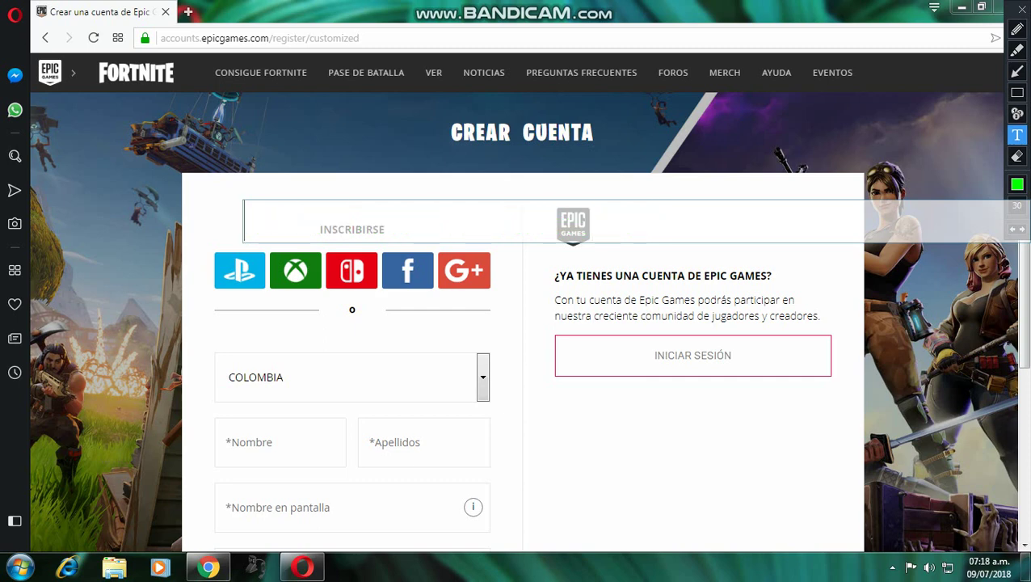
# Step: Write the annotation "cortare el video un momento" over the registration form, clear it and end the annotation
pyautogui.write('COrtare el video ')
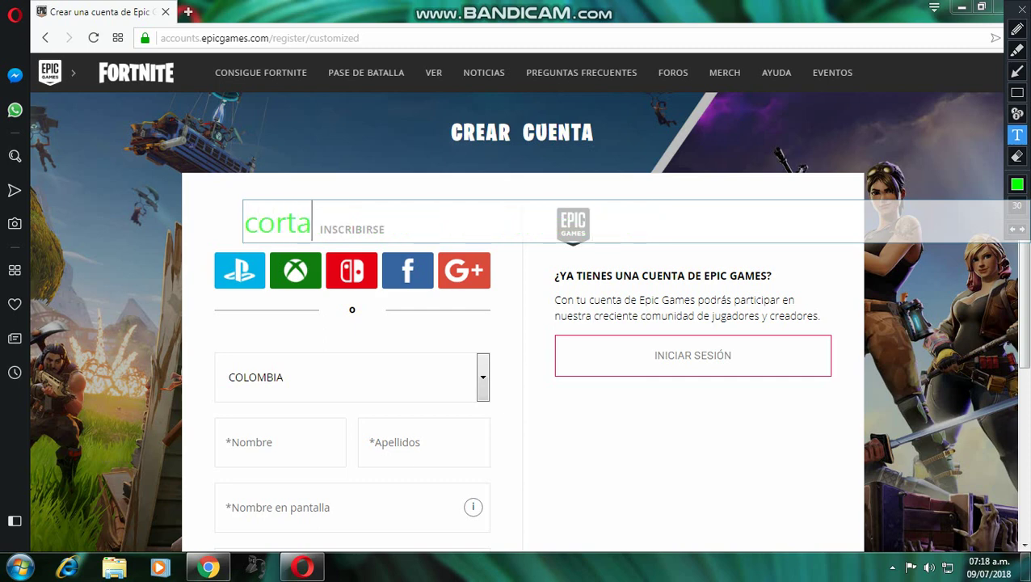
pyautogui.write('un momento')
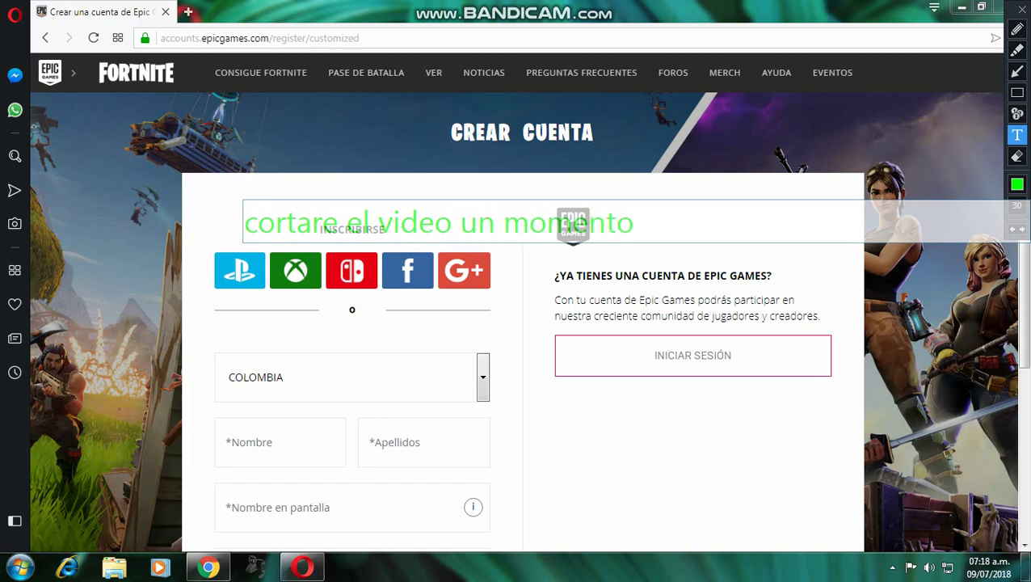
pyautogui.press('BackSpace')
pyautogui.press('BackSpace')
pyautogui.press('BackSpace')
pyautogui.press('BackSpace')
pyautogui.press('BackSpace')
pyautogui.press('BackSpace')
pyautogui.press('BackSpace')
pyautogui.press('BackSpace')
pyautogui.press('BackSpace')
pyautogui.press('BackSpace')
pyautogui.press('BackSpace')
pyautogui.press('BackSpace')
pyautogui.press('BackSpace')
pyautogui.press('BackSpace')
pyautogui.press('BackSpace')
pyautogui.press('BackSpace')
pyautogui.press('BackSpace')
pyautogui.press('BackSpace')
pyautogui.press('BackSpace')
pyautogui.press('BackSpace')
pyautogui.press('Escape')
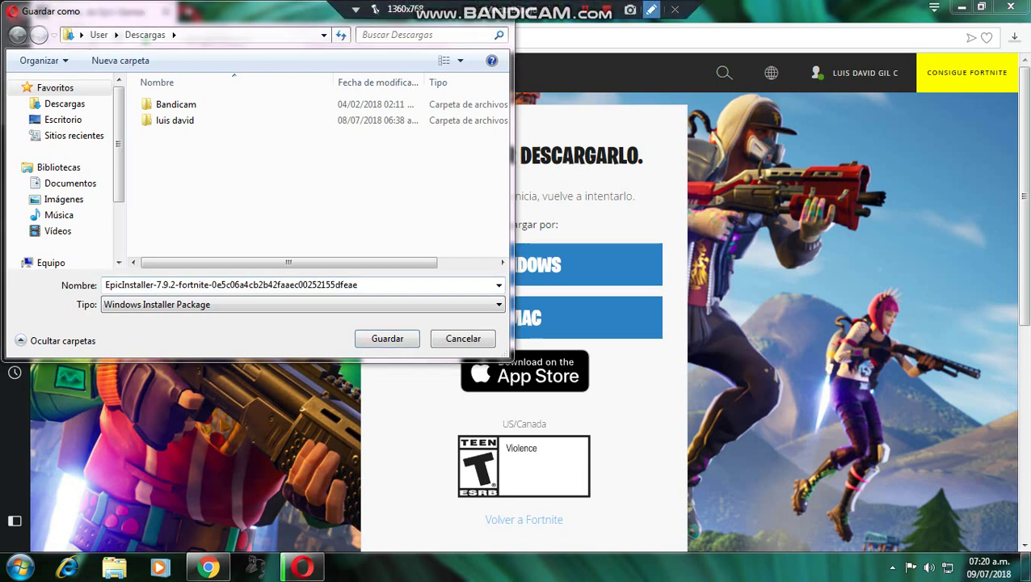
# Step: Write the annotation "una vez se haigan creado su cuenta" over the save dialog for the Epic installer
pyautogui.click(358, 285)
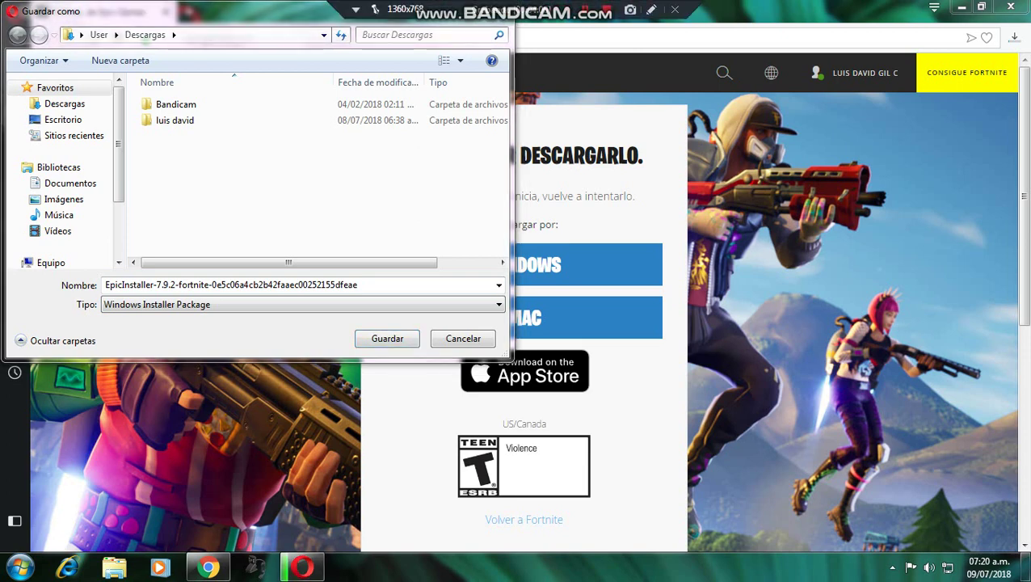
pyautogui.click(650, 10)
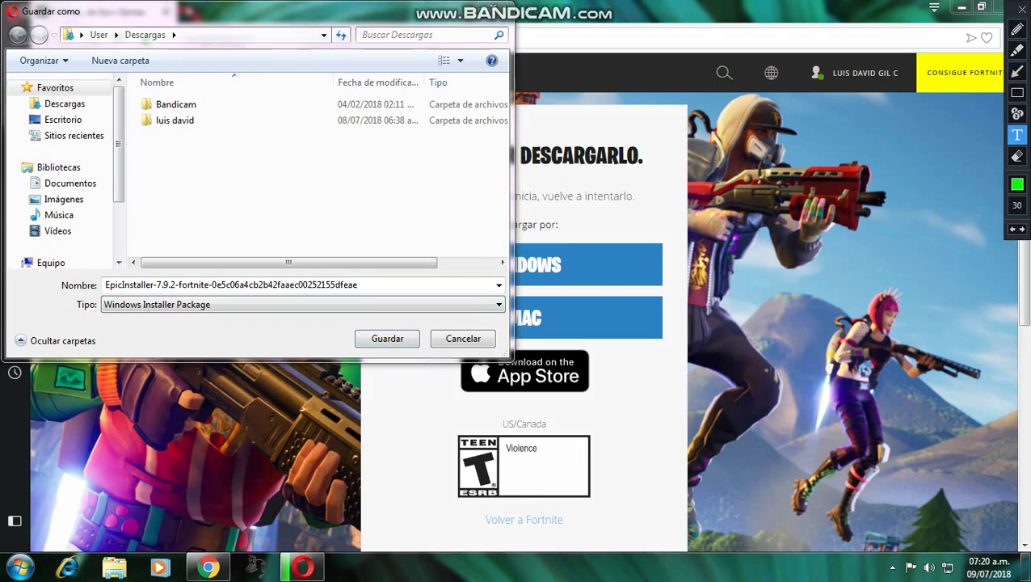
pyautogui.click(249, 174)
pyautogui.write('una vez ')
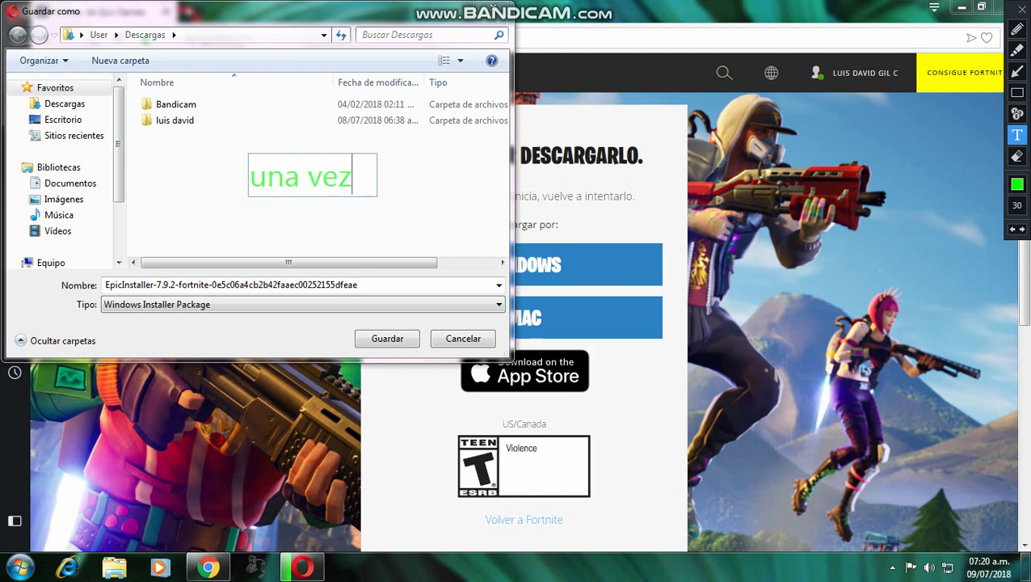
pyautogui.write('d')
pyautogui.press('BackSpace')
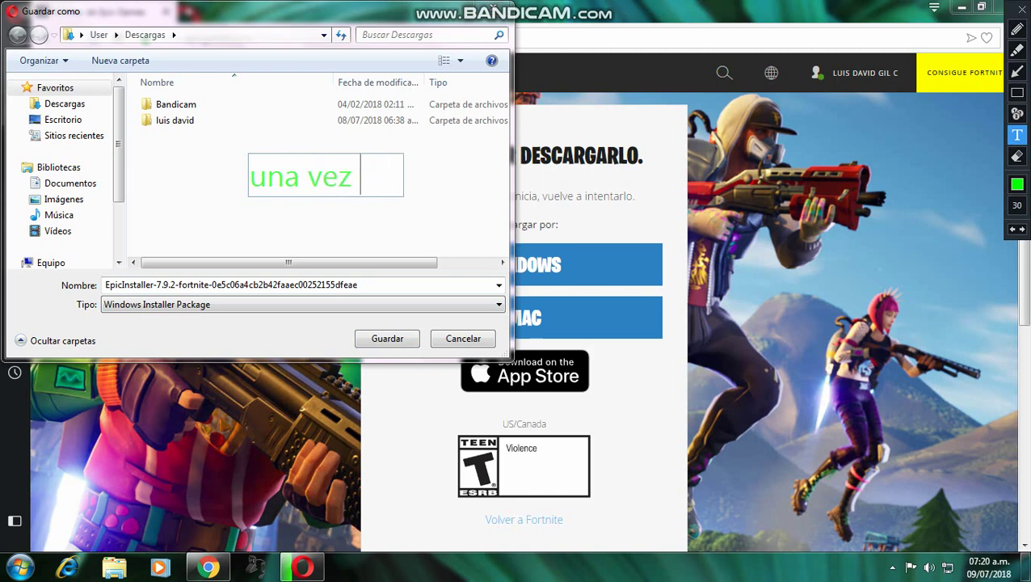
pyautogui.write('se haigna')
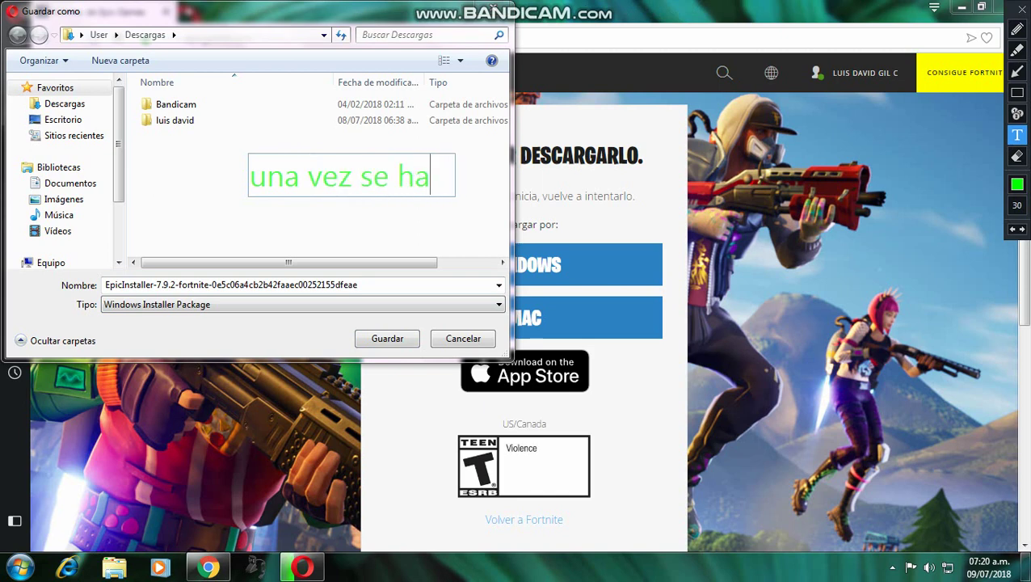
pyautogui.press('BackSpace')
pyautogui.press('BackSpace')
pyautogui.press('BackSpace')
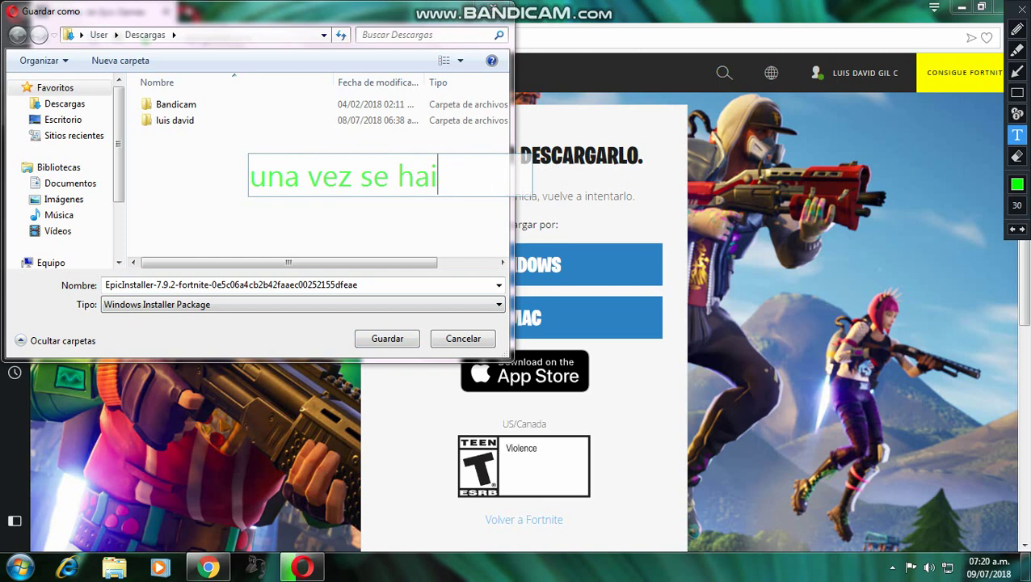
pyautogui.write('gan creado')
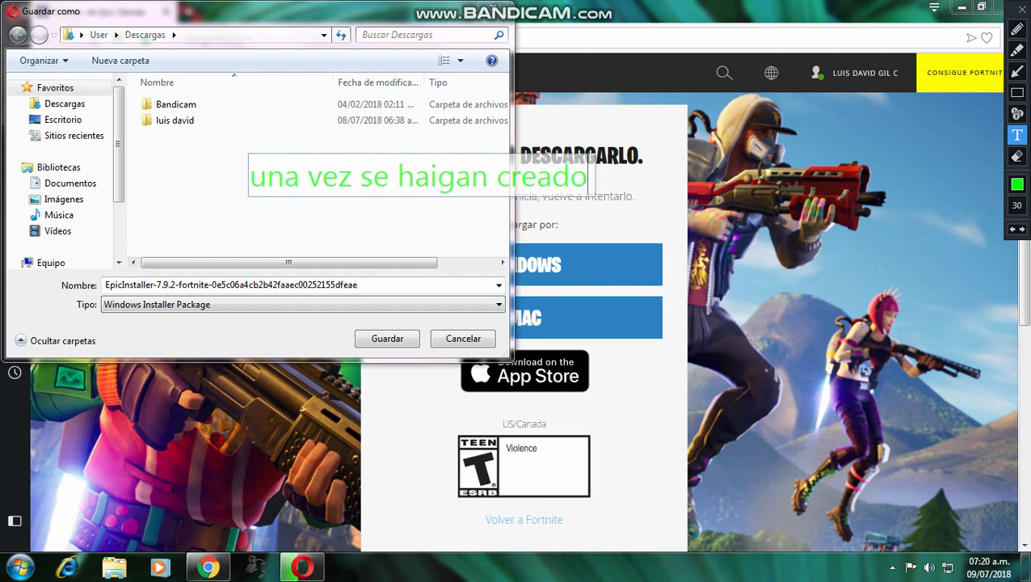
pyautogui.write(' su cuenta')
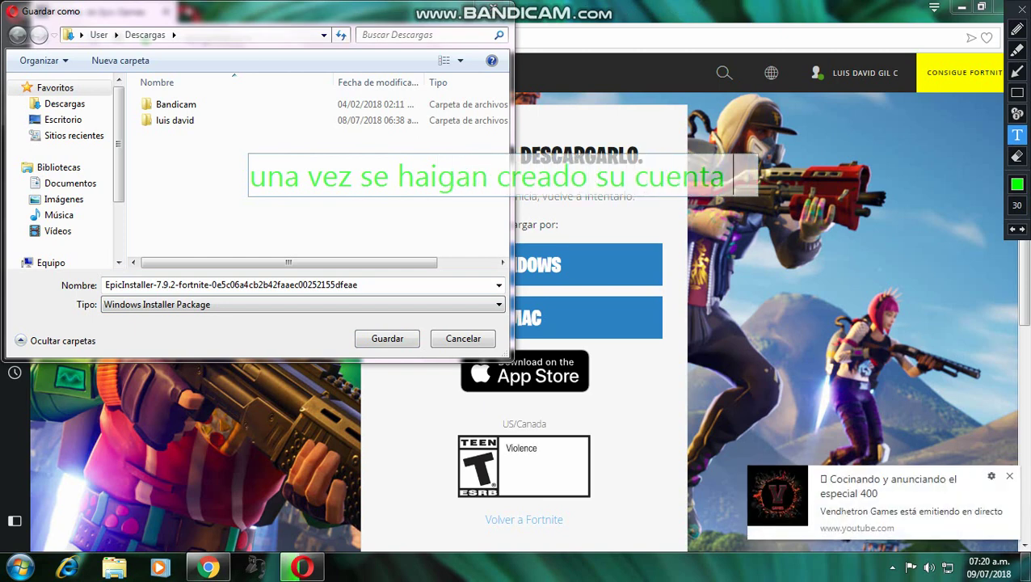
# Step: Replace the annotation about creating an account with "los mandara a descargarlo"
pyautogui.press('BackSpace')
pyautogui.press('BackSpace')
pyautogui.press('BackSpace')
pyautogui.press('BackSpace')
pyautogui.press('BackSpace')
pyautogui.press('BackSpace')
pyautogui.press('BackSpace')
pyautogui.press('BackSpace')
pyautogui.press('BackSpace')
pyautogui.press('BackSpace')
pyautogui.press('BackSpace')
pyautogui.press('BackSpace')
pyautogui.press('BackSpace')
pyautogui.press('BackSpace')
pyautogui.press('BackSpace')
pyautogui.press('BackSpace')
pyautogui.press('BackSpace')
pyautogui.press('BackSpace')
pyautogui.press('BackSpace')
pyautogui.press('BackSpace')
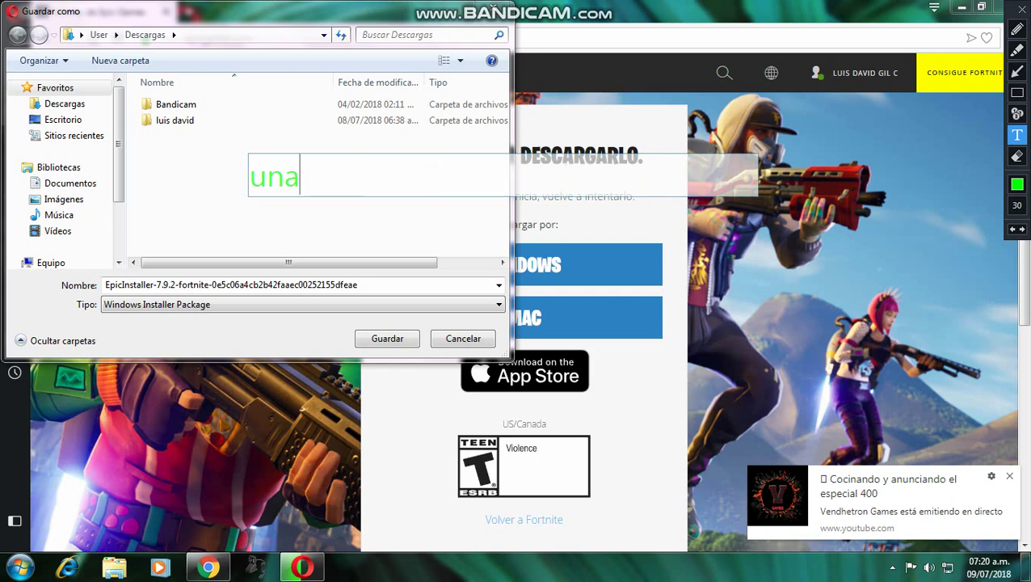
pyautogui.write('los mandara ')
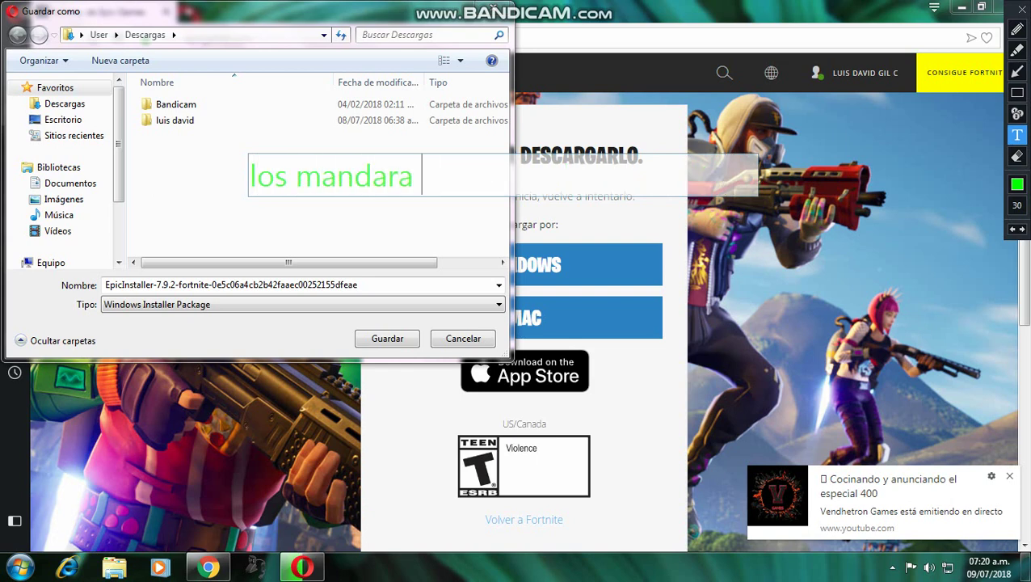
pyautogui.write('a de')
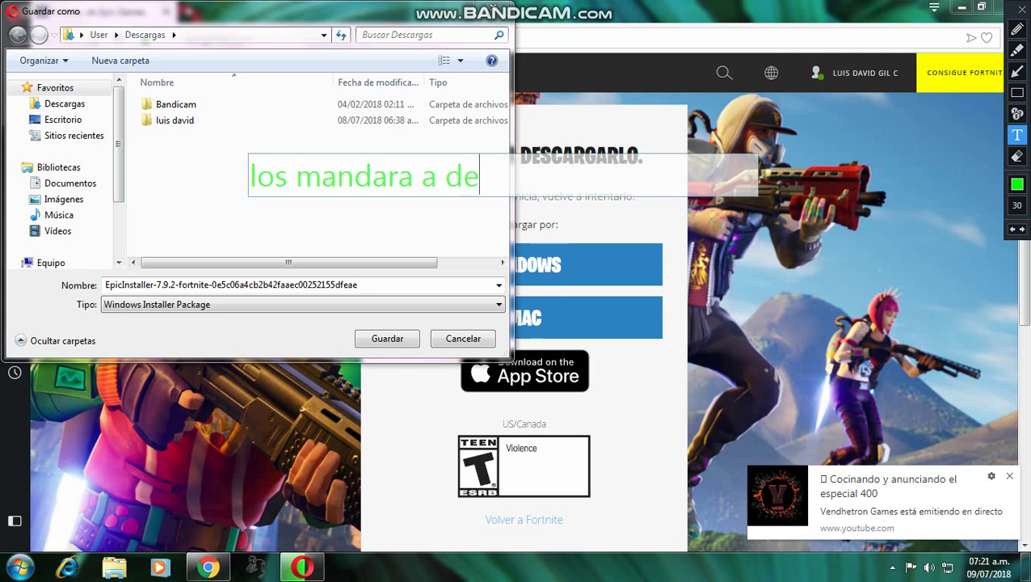
pyautogui.write('scargarlo')
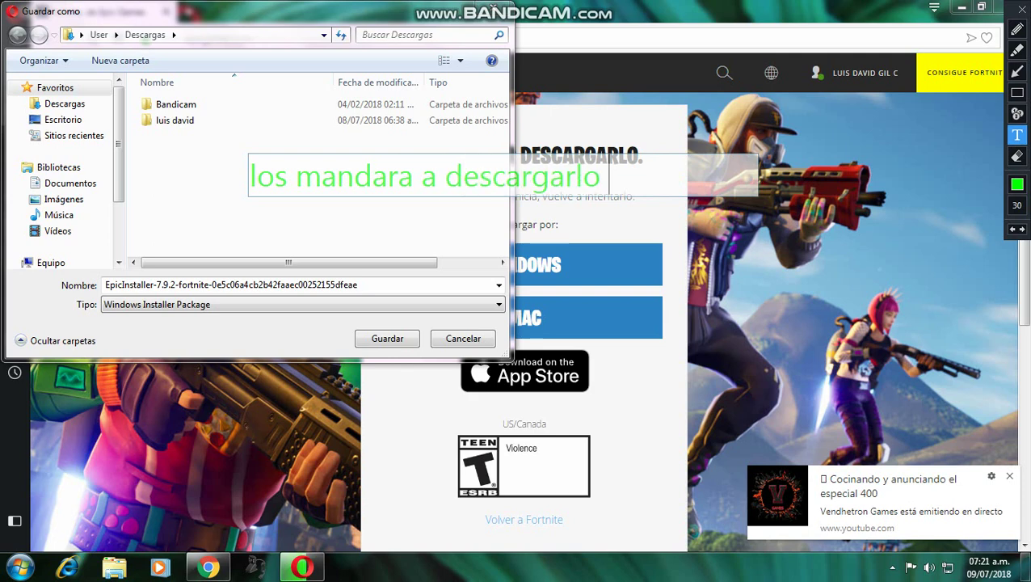
# Step: Replace the annotation about being sent to the download with "yo les recomendaria opera"
pyautogui.press('BackSpace')
pyautogui.press('BackSpace')
pyautogui.press('BackSpace')
pyautogui.press('BackSpace')
pyautogui.press('BackSpace')
pyautogui.press('BackSpace')
pyautogui.press('BackSpace')
pyautogui.press('BackSpace')
pyautogui.press('BackSpace')
pyautogui.press('BackSpace')
pyautogui.press('BackSpace')
pyautogui.press('BackSpace')
pyautogui.press('BackSpace')
pyautogui.press('BackSpace')
pyautogui.press('BackSpace')
pyautogui.press('BackSpace')
pyautogui.press('BackSpace')
pyautogui.press('BackSpace')
pyautogui.press('BackSpace')
pyautogui.press('BackSpace')
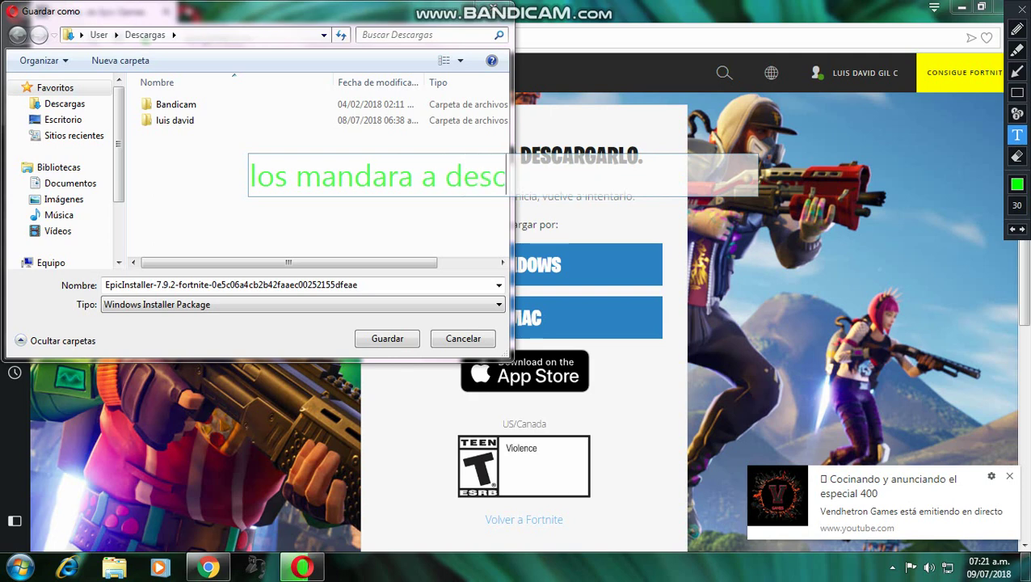
pyautogui.write('yo ')
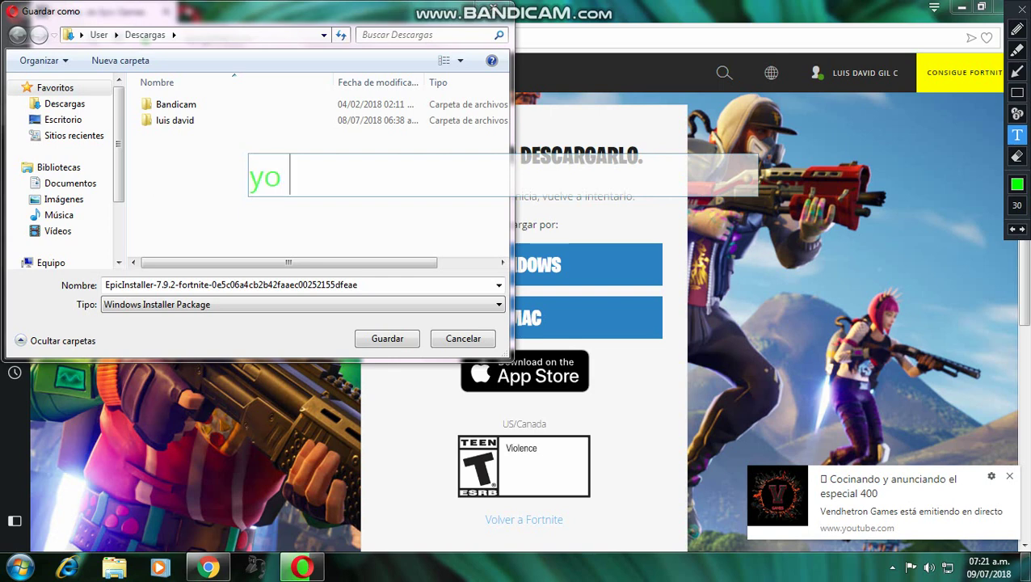
pyautogui.write('les re')
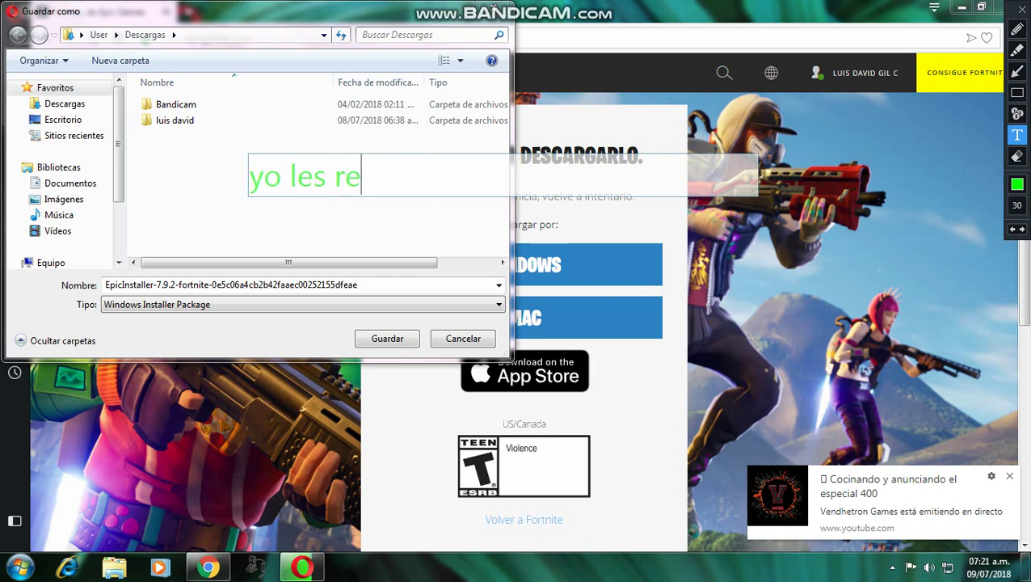
pyautogui.write('comendaria ')
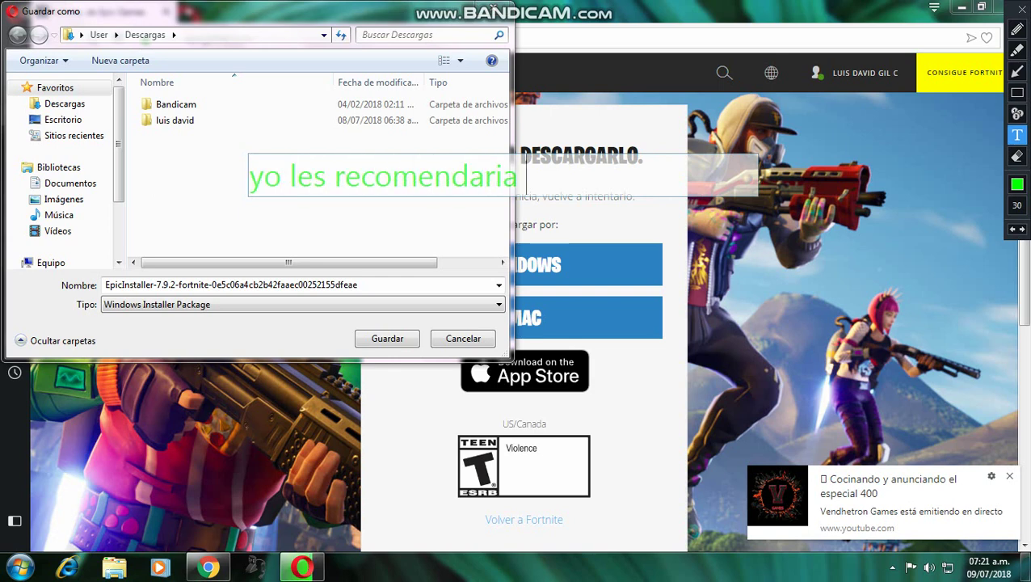
pyautogui.write('opera')
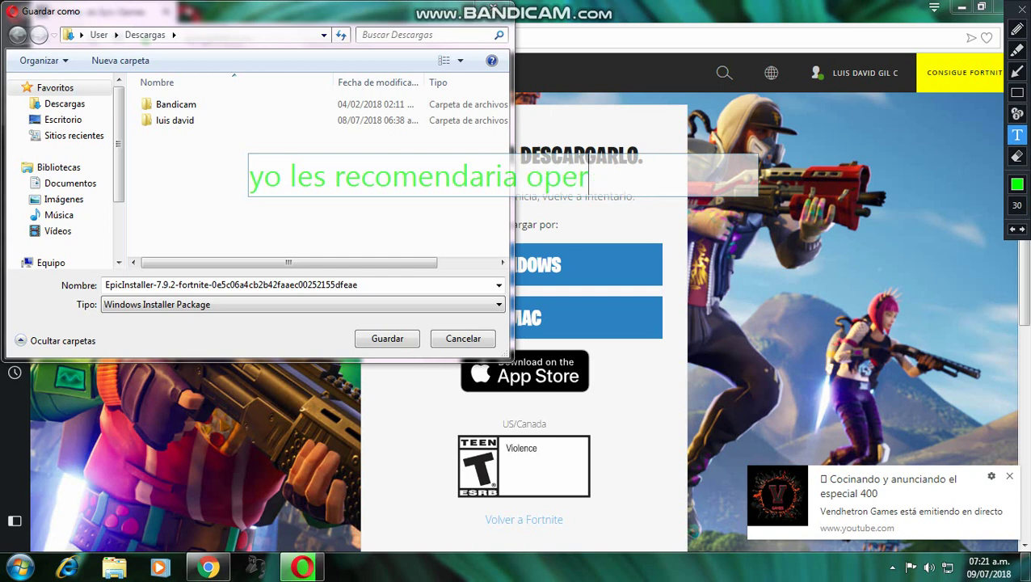
# Step: Replace the browser recommendation with the annotation "ya que es un navegador muy rapido"
pyautogui.press('BackSpace')
pyautogui.press('BackSpace')
pyautogui.press('BackSpace')
pyautogui.press('BackSpace')
pyautogui.press('BackSpace')
pyautogui.press('BackSpace')
pyautogui.press('BackSpace')
pyautogui.press('BackSpace')
pyautogui.press('BackSpace')
pyautogui.press('BackSpace')
pyautogui.press('BackSpace')
pyautogui.press('BackSpace')
pyautogui.press('BackSpace')
pyautogui.press('BackSpace')
pyautogui.press('BackSpace')
pyautogui.press('BackSpace')
pyautogui.press('BackSpace')
pyautogui.press('BackSpace')
pyautogui.press('BackSpace')
pyautogui.press('BackSpace')
pyautogui.write('ya qu')
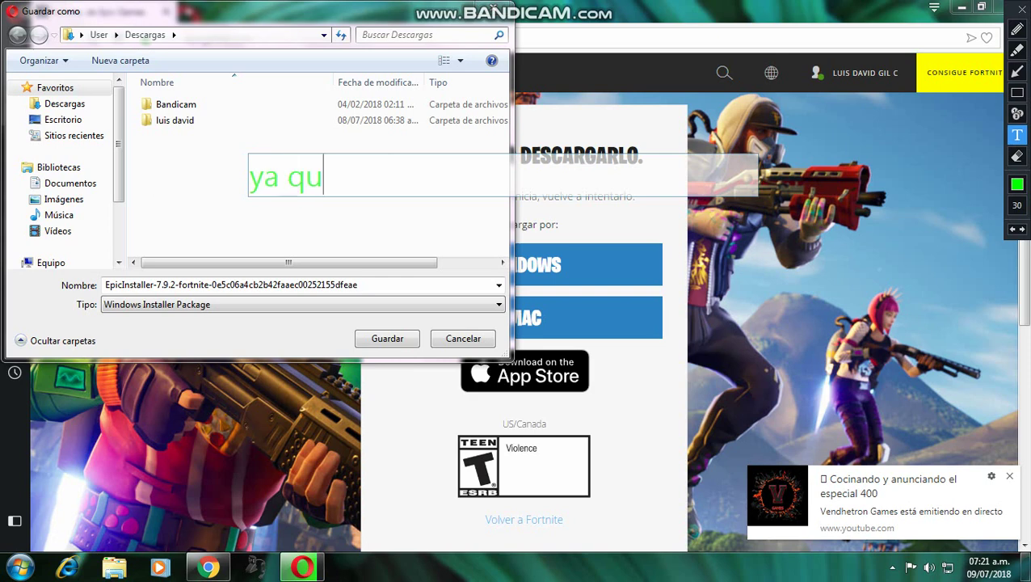
pyautogui.write('e es un naved')
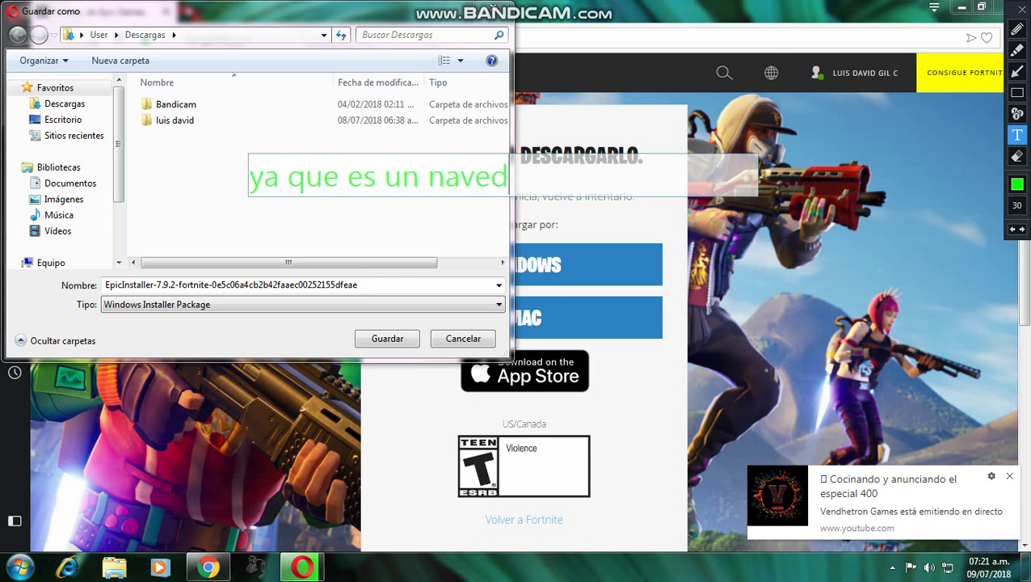
pyautogui.press('BackSpace')
pyautogui.write('gador m')
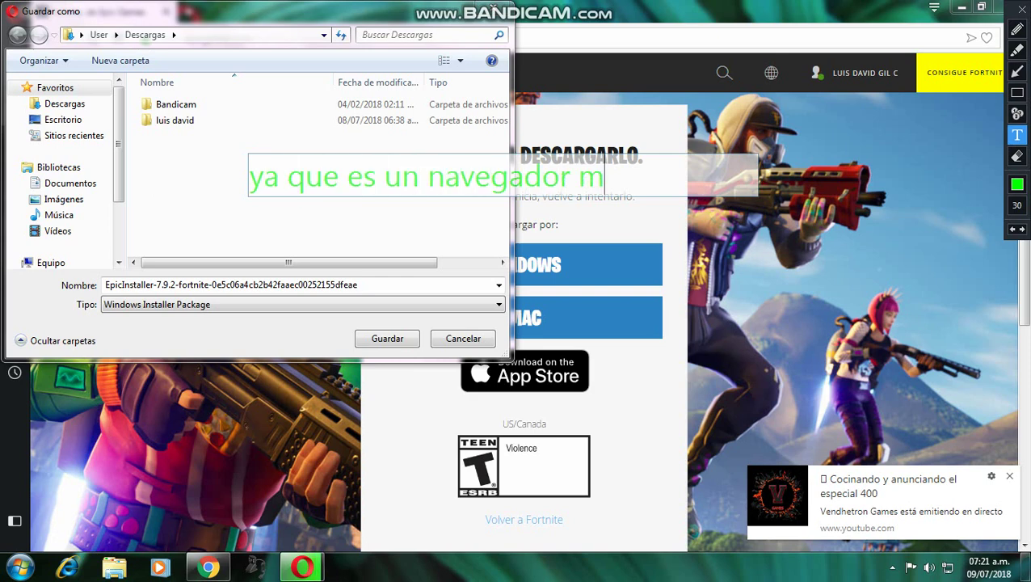
pyautogui.write('uy rapido')
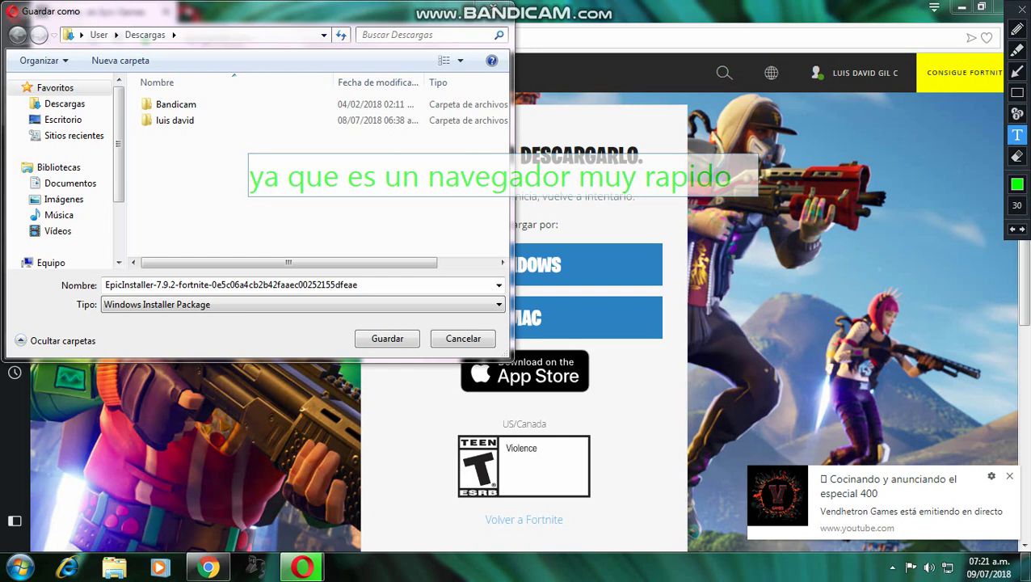
# Step: Clear the message about the fast browser from the annotation over the save dialog
pyautogui.press('BackSpace')
pyautogui.press('BackSpace')
pyautogui.press('BackSpace')
pyautogui.press('BackSpace')
pyautogui.press('BackSpace')
pyautogui.press('BackSpace')
pyautogui.press('BackSpace')
pyautogui.press('BackSpace')
pyautogui.press('BackSpace')
pyautogui.press('BackSpace')
pyautogui.press('BackSpace')
pyautogui.press('BackSpace')
pyautogui.press('BackSpace')
pyautogui.press('BackSpace')
pyautogui.press('BackSpace')
pyautogui.press('BackSpace')
pyautogui.press('BackSpace')
pyautogui.press('BackSpace')
pyautogui.press('BackSpace')
pyautogui.press('BackSpace')
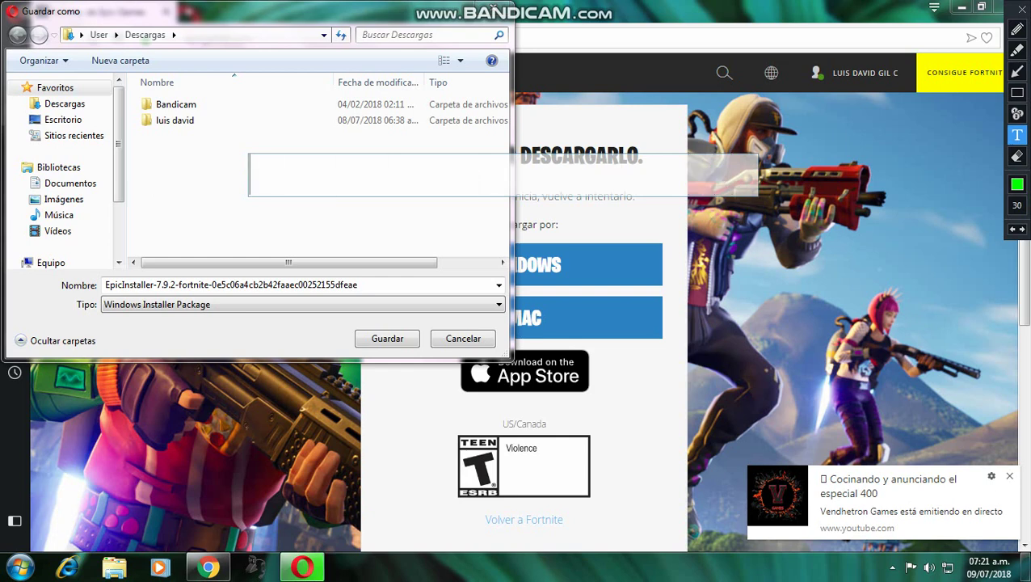
# Step: End the annotation and save the Epic Games installer to the Descargas folder under its suggested name
pyautogui.click(1010, 476)
pyautogui.press('Escape')
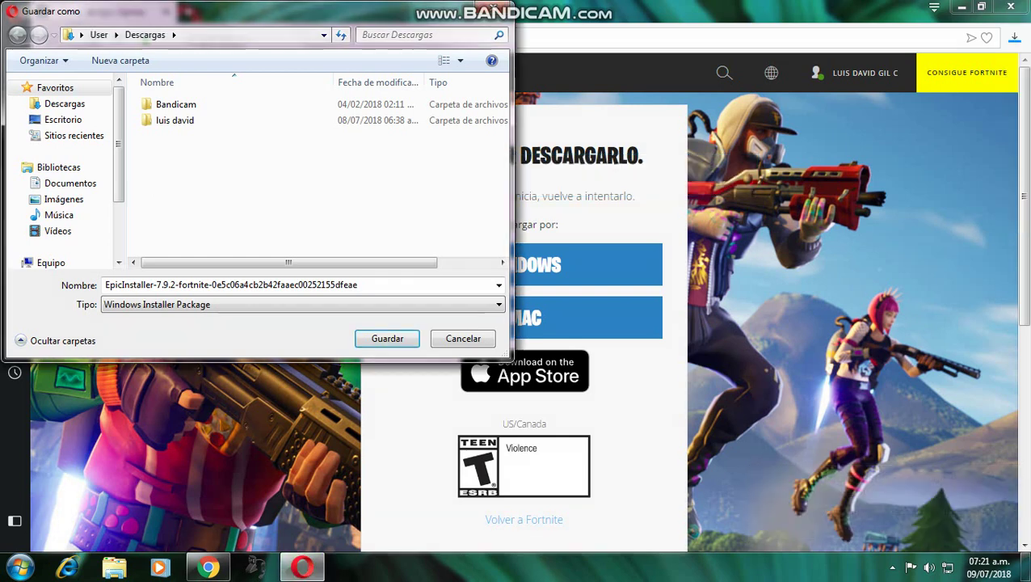
pyautogui.press('Return')
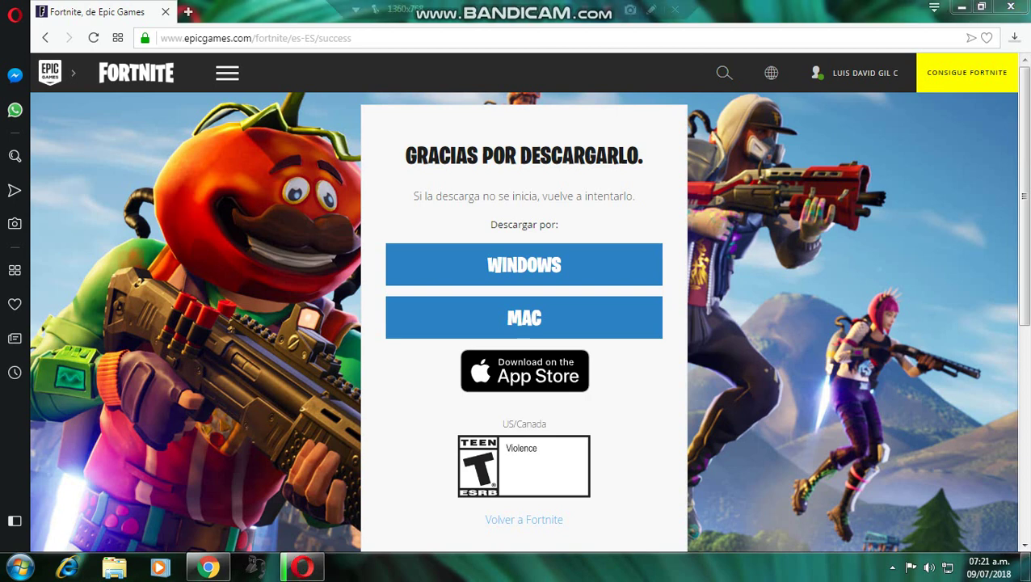
pyautogui.click(651, 9)
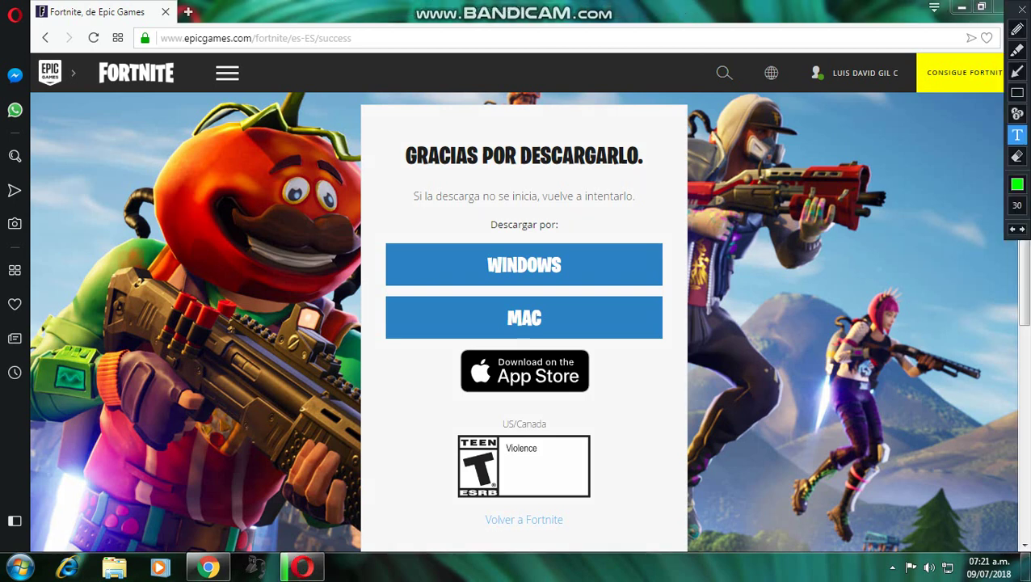
pyautogui.click(291, 153)
pyautogui.write('como ve')
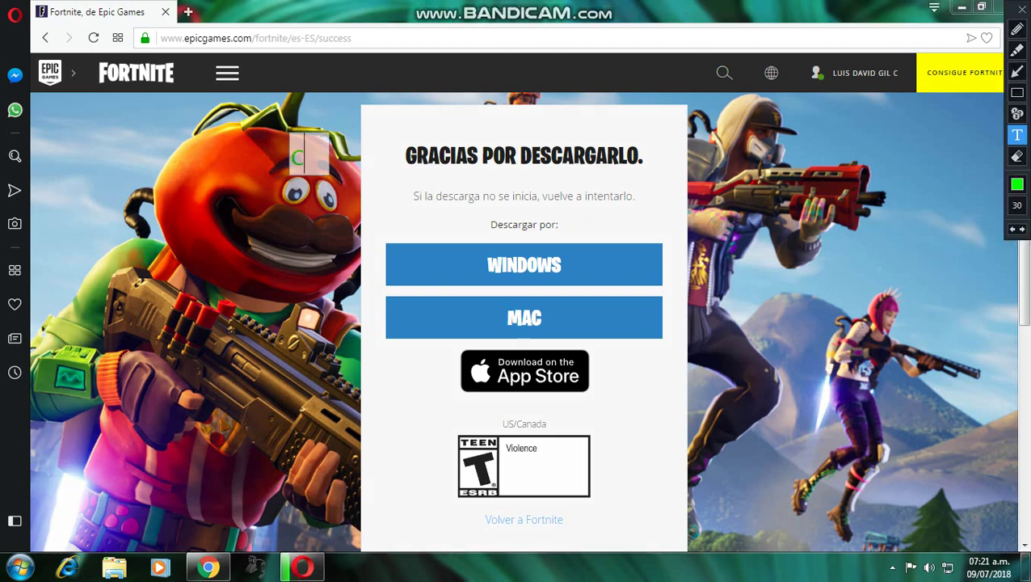
pyautogui.write('r s')
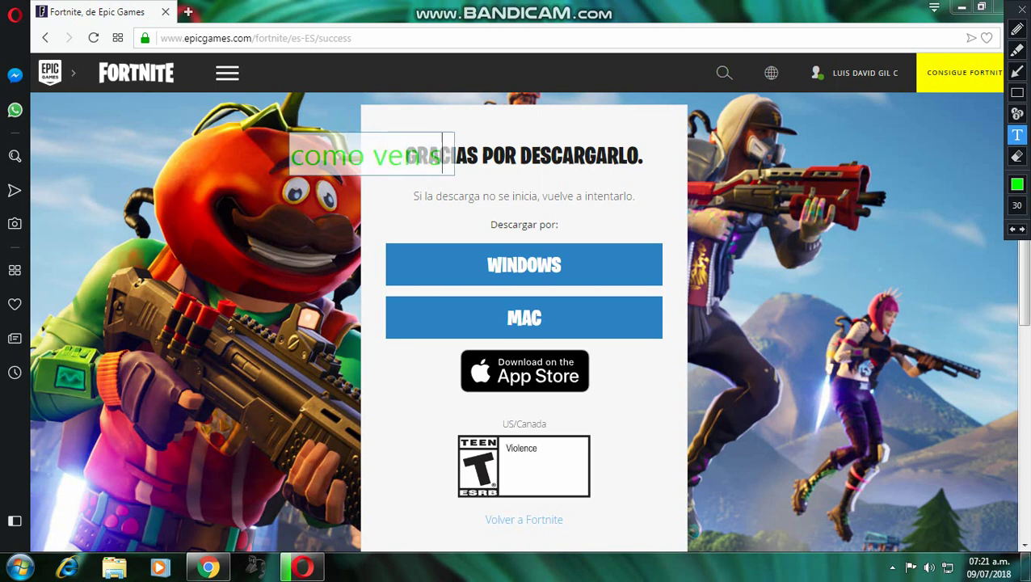
pyautogui.write('plo')
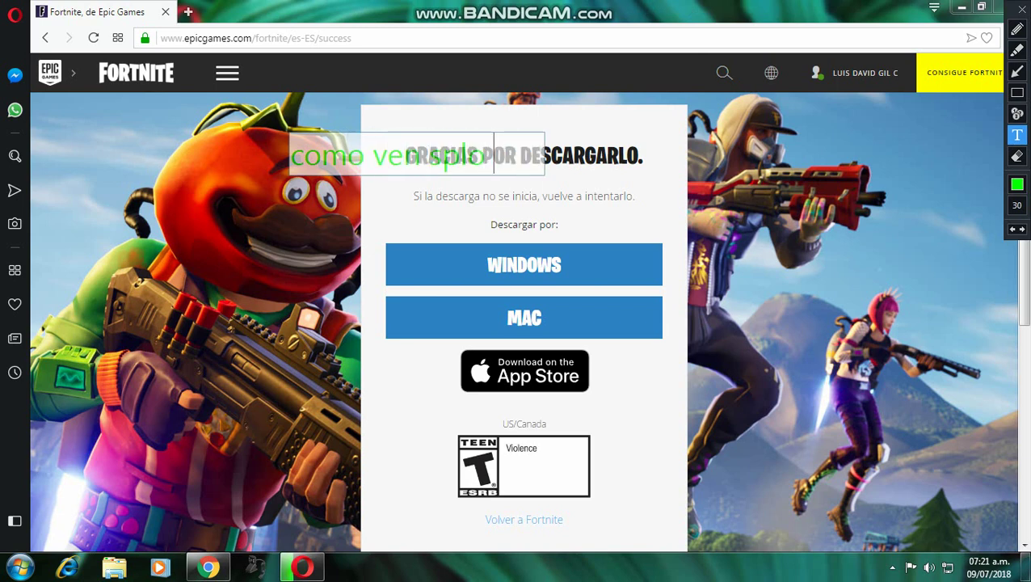
pyautogui.press('BackSpace')
pyautogui.press('BackSpace')
pyautogui.press('BackSpace')
pyautogui.press('BackSpace')
pyautogui.press('BackSpace')
pyautogui.press('BackSpace')
pyautogui.press('BackSpace')
pyautogui.press('BackSpace')
pyautogui.press('BackSpace')
pyautogui.press('BackSpace')
pyautogui.press('BackSpace')
pyautogui.press('BackSpace')
pyautogui.click(277, 252)
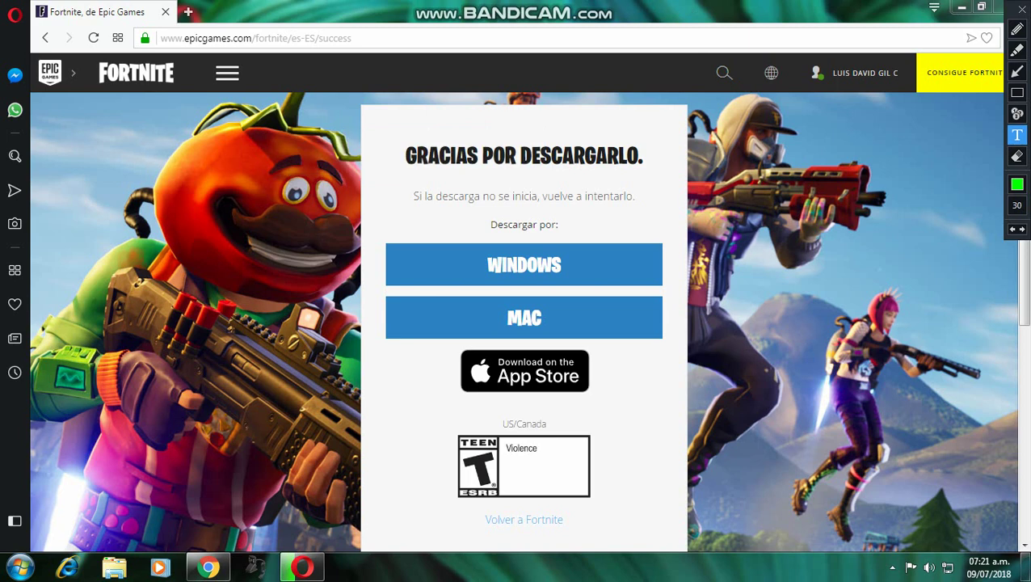
pyautogui.click(277, 252)
pyautogui.write('como ven')
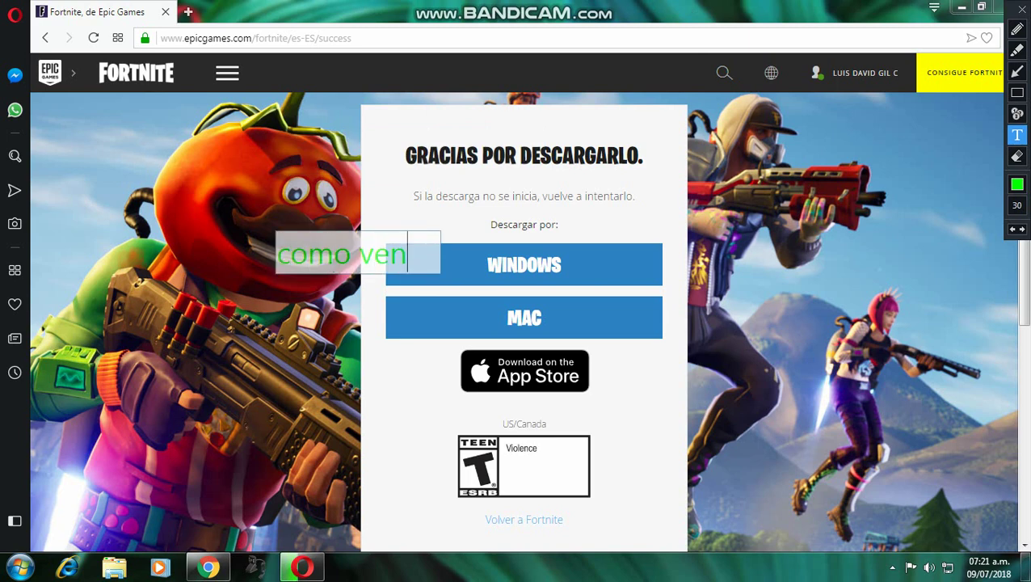
pyautogui.press('BackSpace')
pyautogui.press('BackSpace')
pyautogui.press('BackSpace')
pyautogui.press('BackSpace')
pyautogui.press('BackSpace')
pyautogui.press('BackSpace')
pyautogui.press('BackSpace')
pyautogui.press('BackSpace')
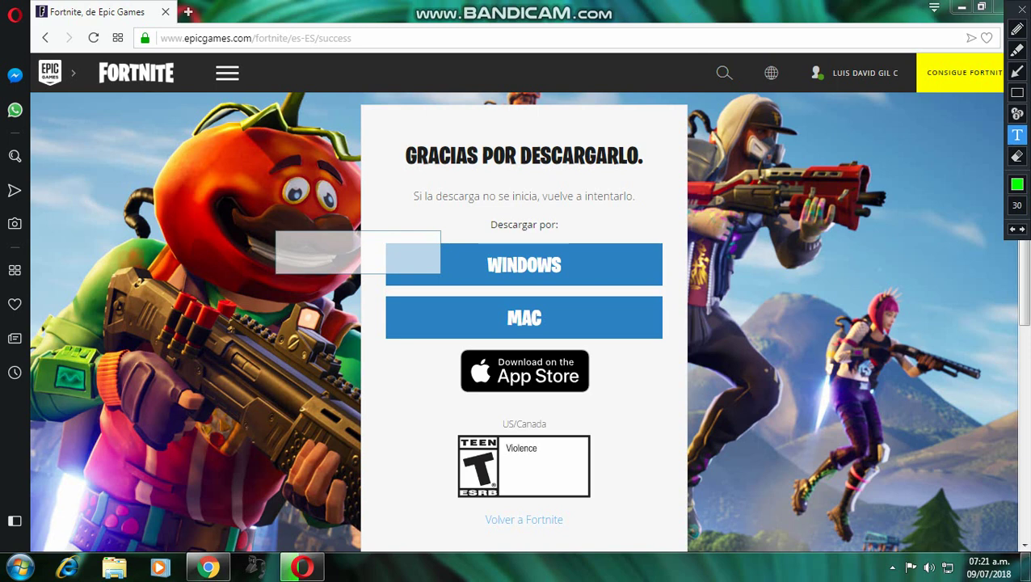
pyautogui.click(1022, 9)
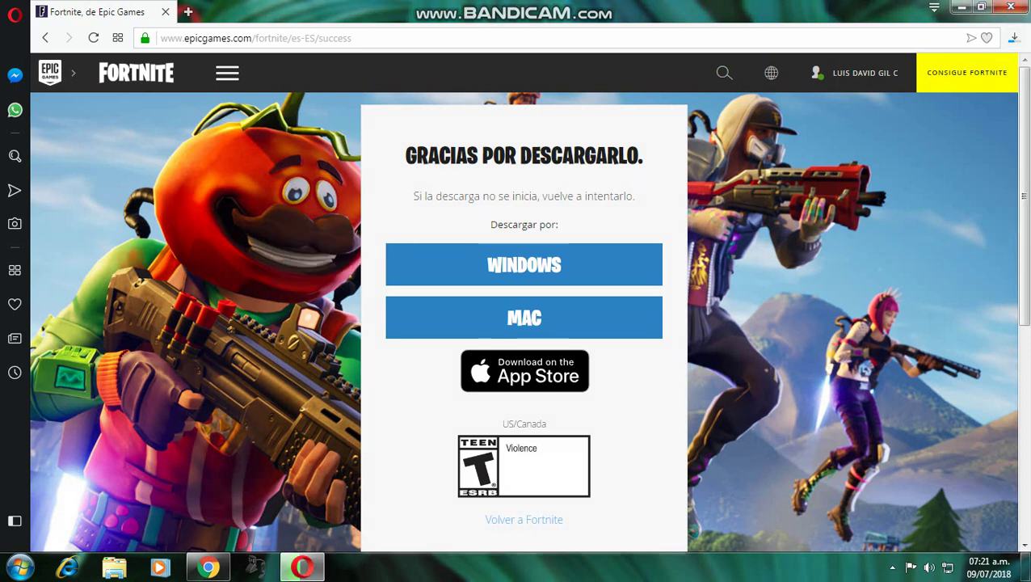
# Step: Check the installer's progress in the browser's download list and minimize the browser to show the desktop
pyautogui.click(1014, 37)
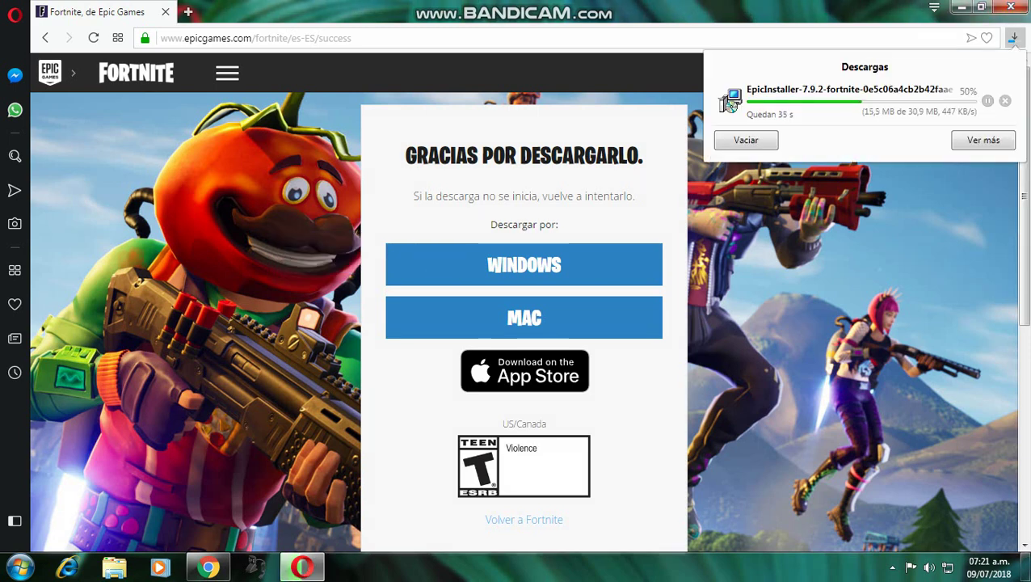
pyautogui.hotkey('ctrl', 't')
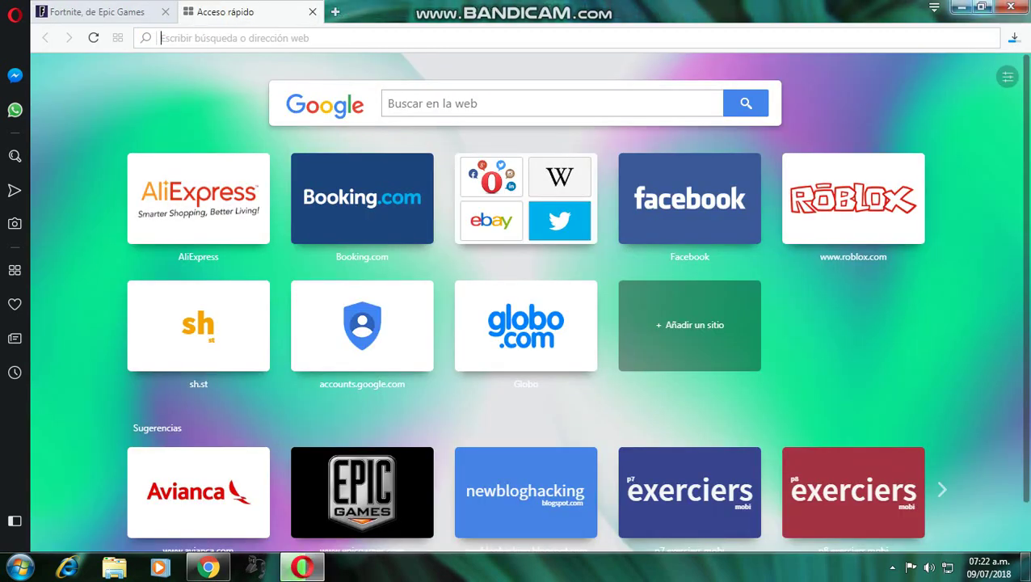
pyautogui.click(961, 7)
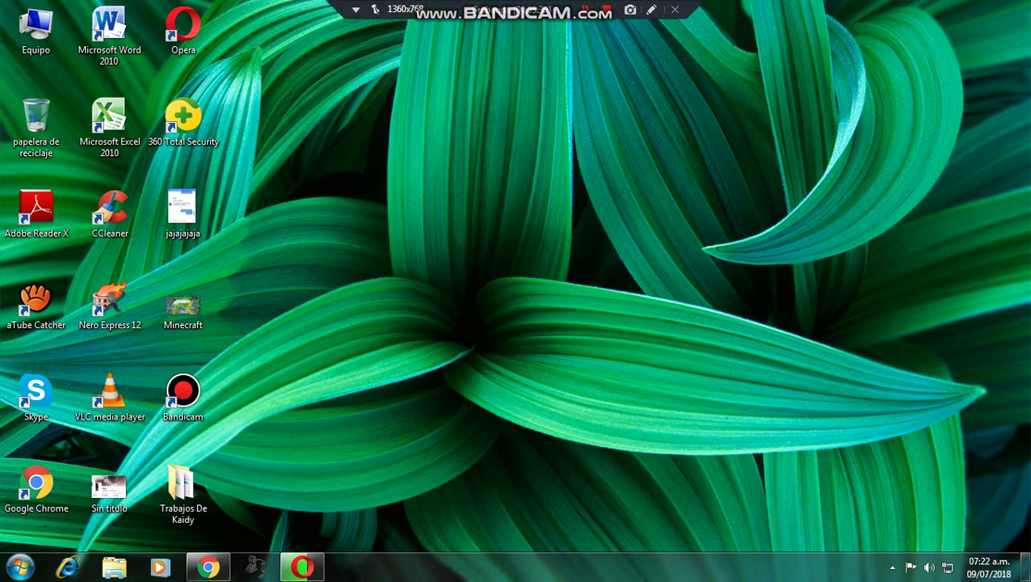
# Step: Annotate the desktop with the message "como ven solo me dura 1 minuto"
pyautogui.click(650, 10)
pyautogui.click(296, 177)
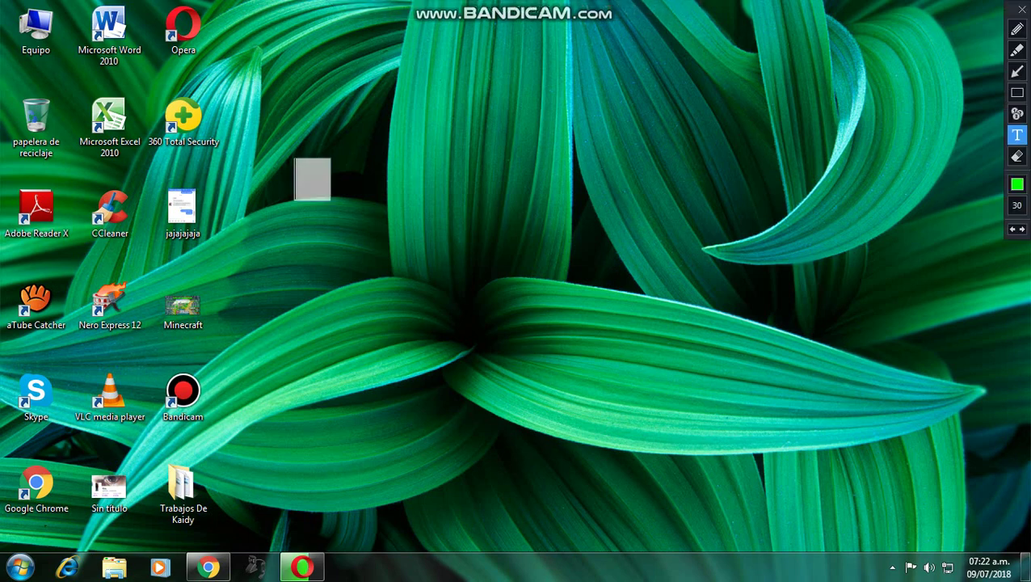
pyautogui.write('como ven solo ')
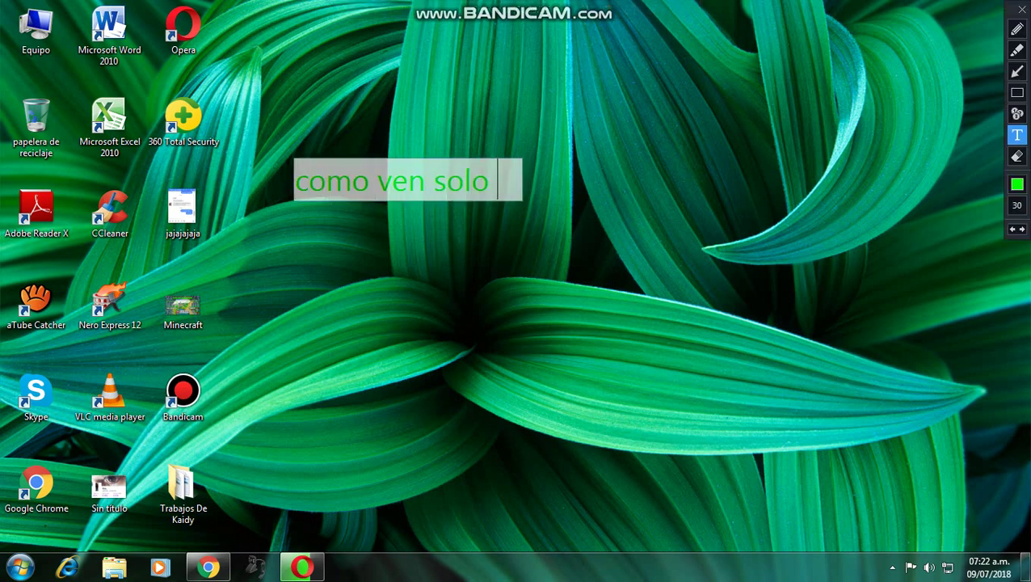
pyautogui.write('me dura 1 ')
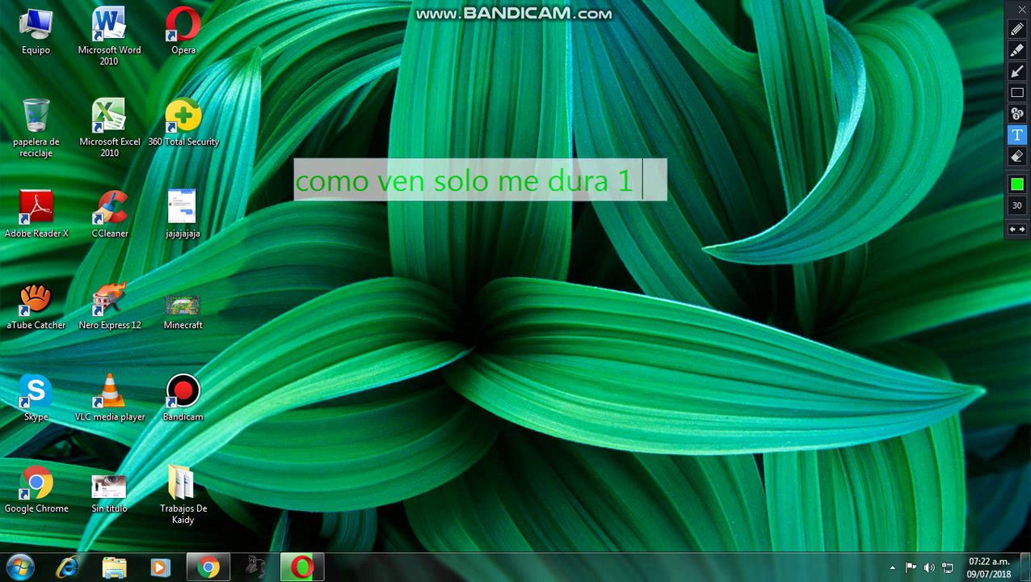
pyautogui.write('minuto')
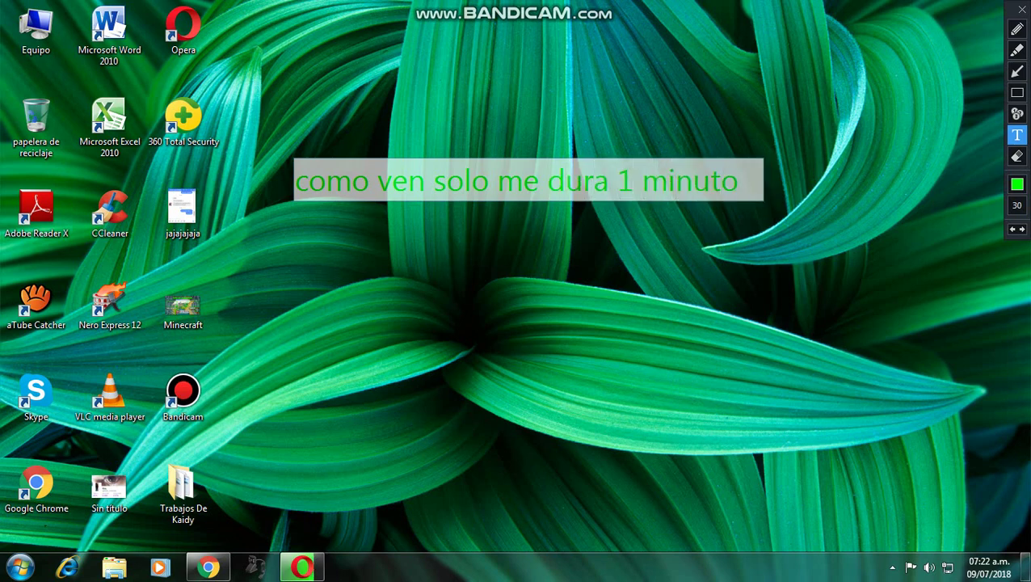
# Step: Clear the message about the one-minute download and end the annotation on the desktop
pyautogui.press('BackSpace')
pyautogui.press('BackSpace')
pyautogui.press('BackSpace')
pyautogui.press('BackSpace')
pyautogui.press('BackSpace')
pyautogui.press('BackSpace')
pyautogui.press('BackSpace')
pyautogui.press('BackSpace')
pyautogui.press('BackSpace')
pyautogui.press('BackSpace')
pyautogui.press('BackSpace')
pyautogui.press('BackSpace')
pyautogui.press('BackSpace')
pyautogui.press('BackSpace')
pyautogui.press('BackSpace')
pyautogui.press('BackSpace')
pyautogui.press('BackSpace')
pyautogui.press('BackSpace')
pyautogui.press('BackSpace')
pyautogui.press('BackSpace')
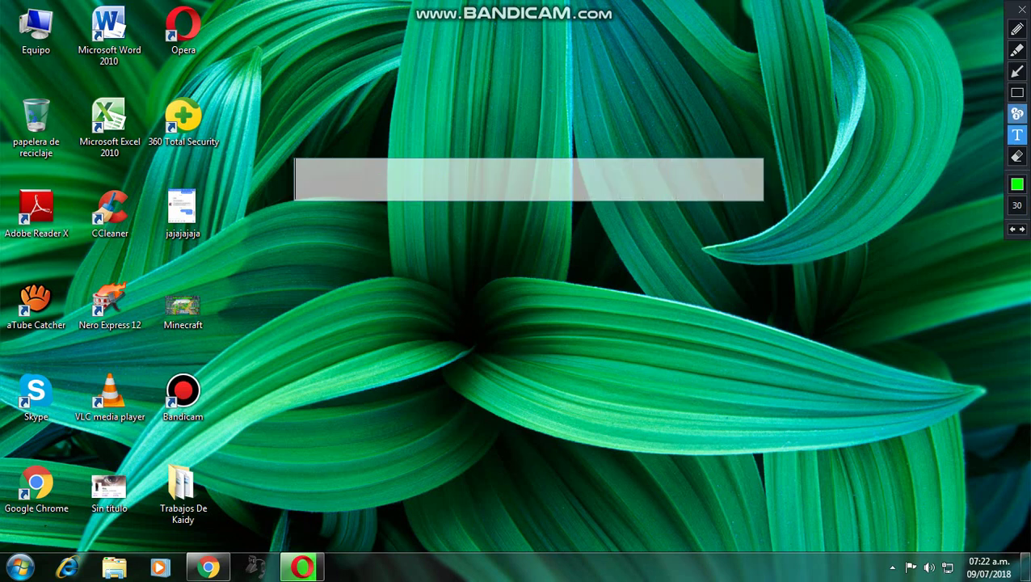
pyautogui.press('Escape')
pyautogui.press('Escape')
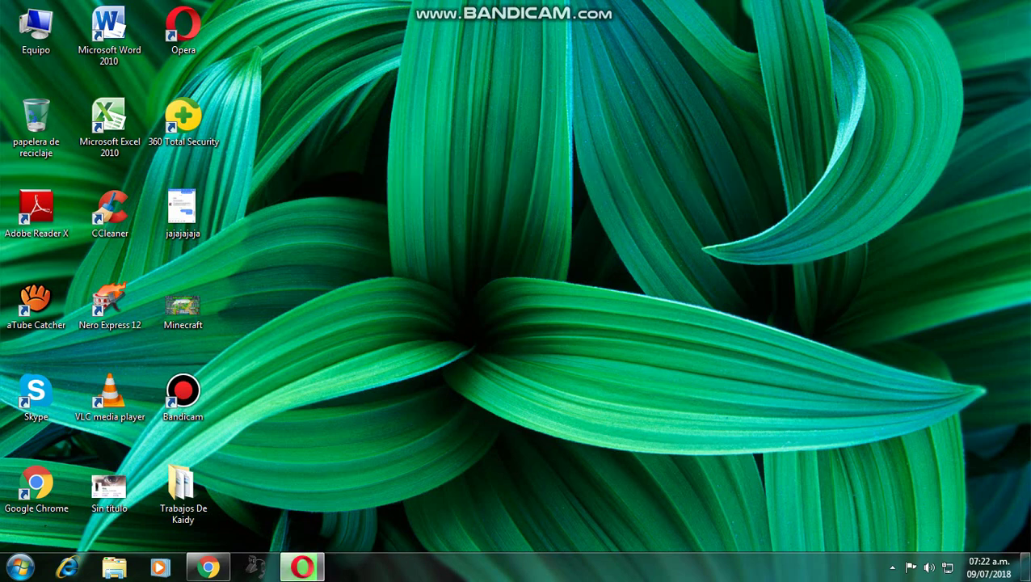
# Step: Switch to Opera and clear the finished Epic Games installer from its download list
pyautogui.click(302, 566)
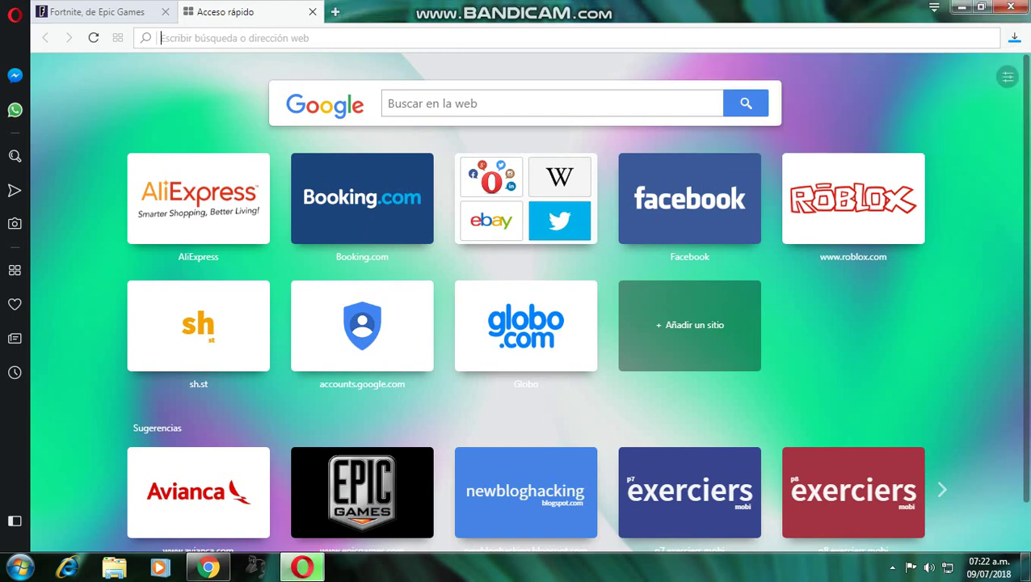
pyautogui.click(651, 8)
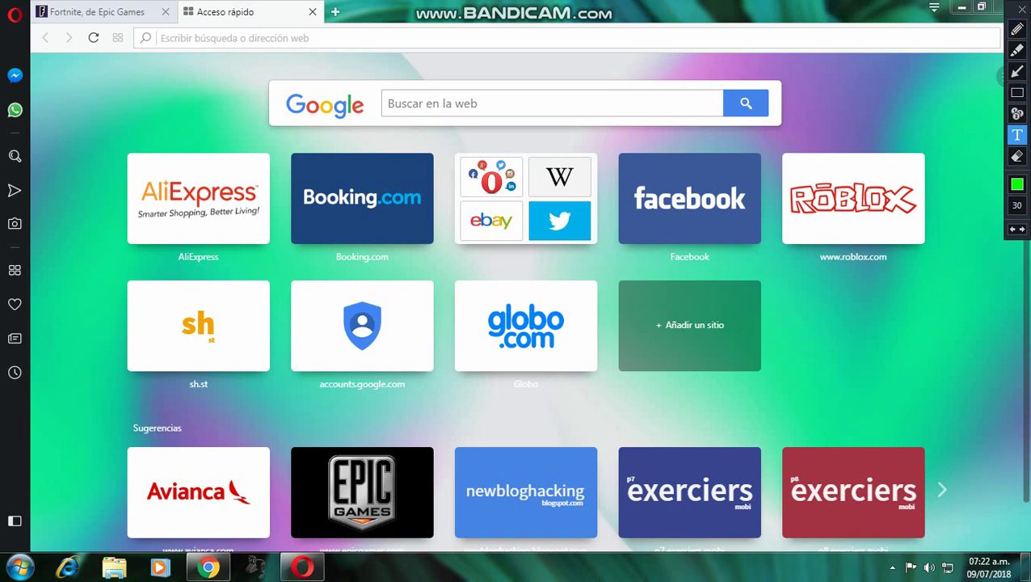
pyautogui.click(1021, 9)
pyautogui.click(1015, 37)
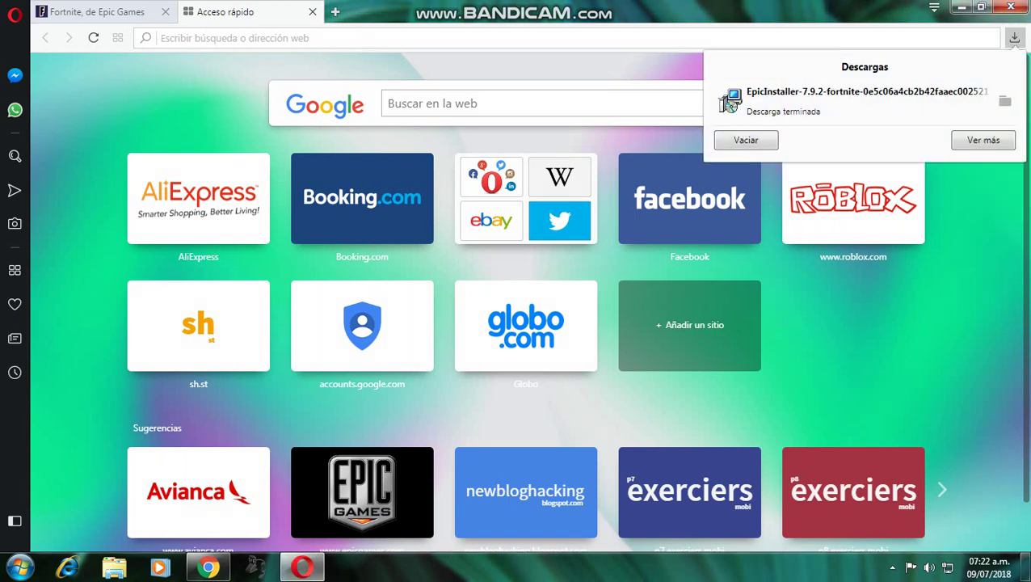
pyautogui.click(746, 140)
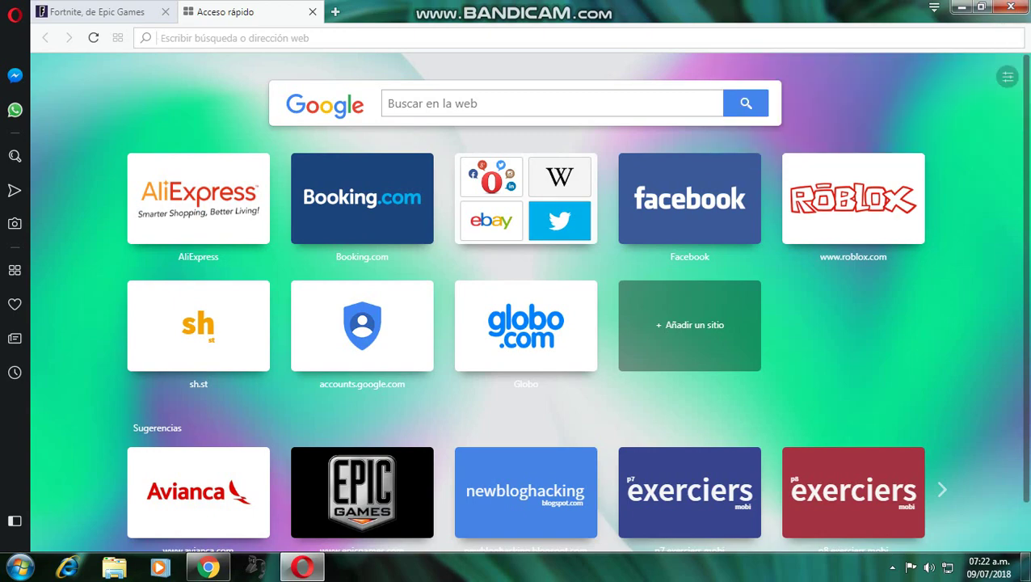
# Step: Close the Acceso rápido tab and minimize the browser to the desktop
pyautogui.hotkey('ctrl', 'w')
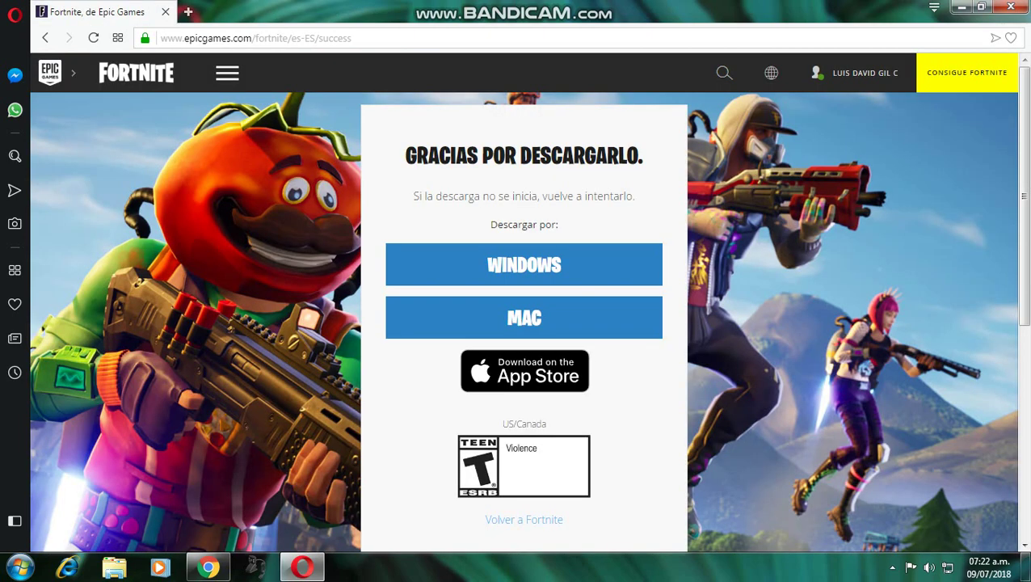
pyautogui.click(961, 7)
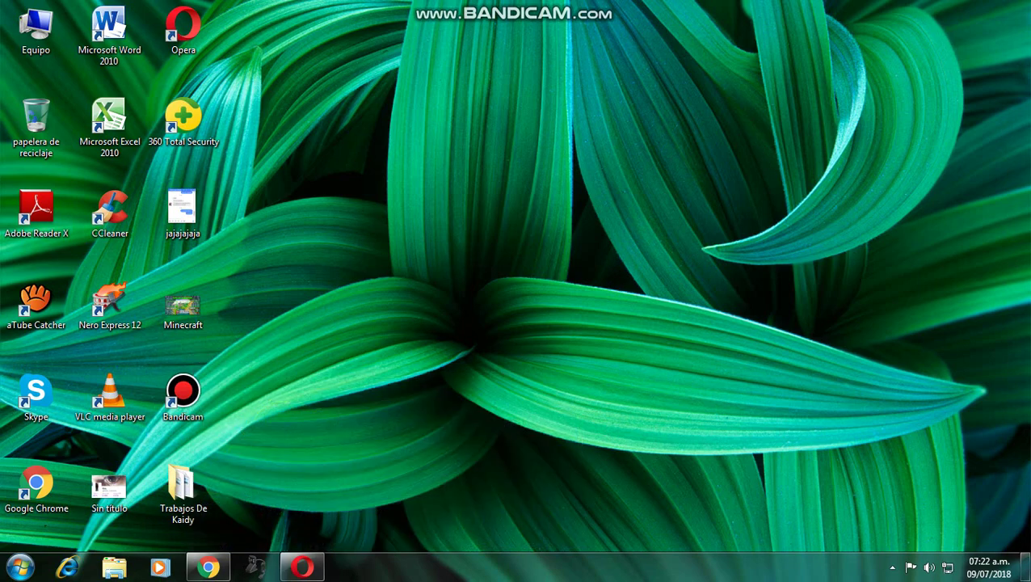
# Step: Open the Descargas folder in Windows Explorer
pyautogui.click(20, 568)
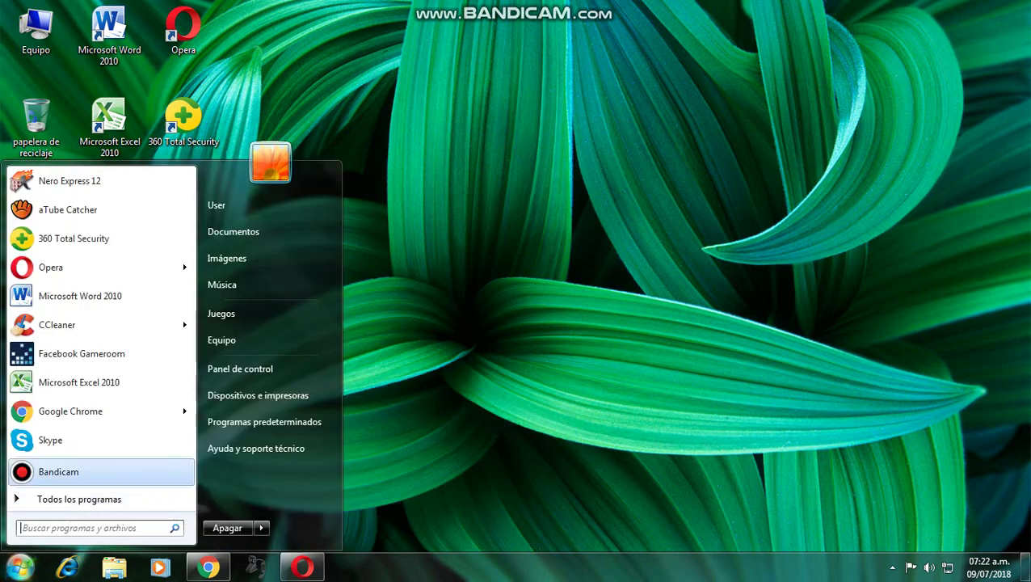
pyautogui.rightClick(66, 472)
pyautogui.click(128, 439)
pyautogui.click(222, 340)
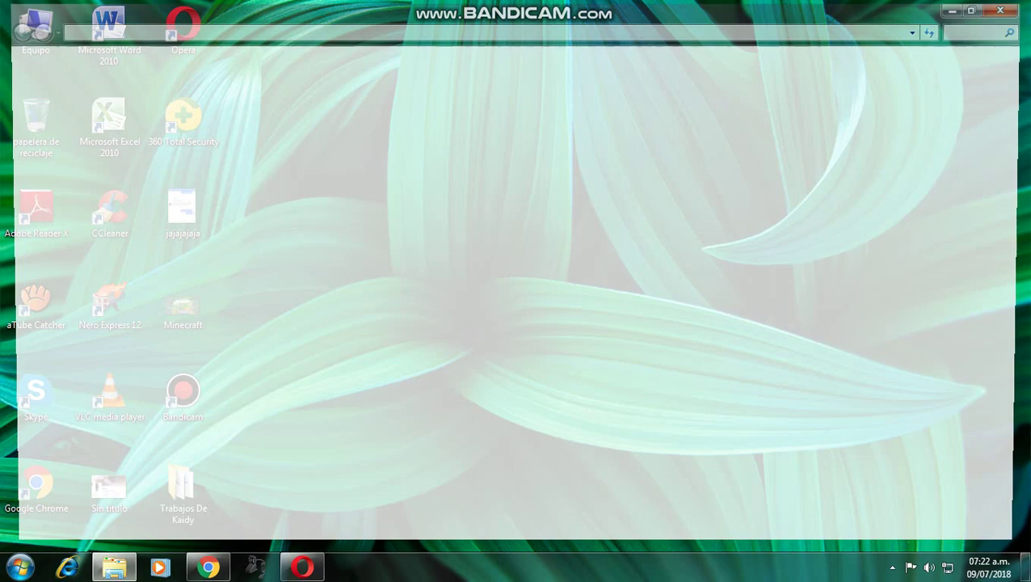
pyautogui.click(58, 97)
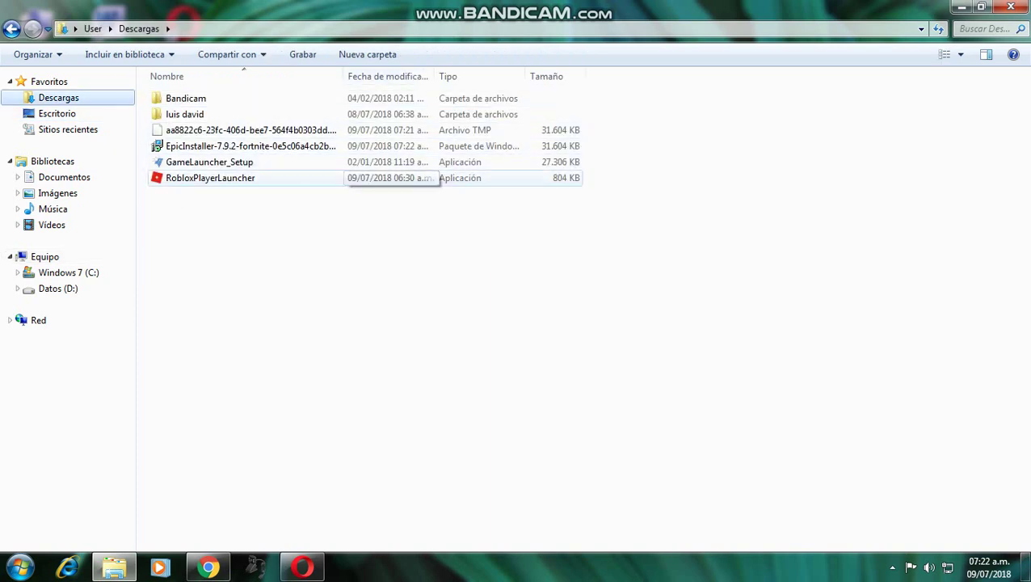
# Step: Delete the TMP file beginning with aa8822c6 from the Descargas folder
pyautogui.click(251, 129)
pyautogui.rightClick(330, 129)
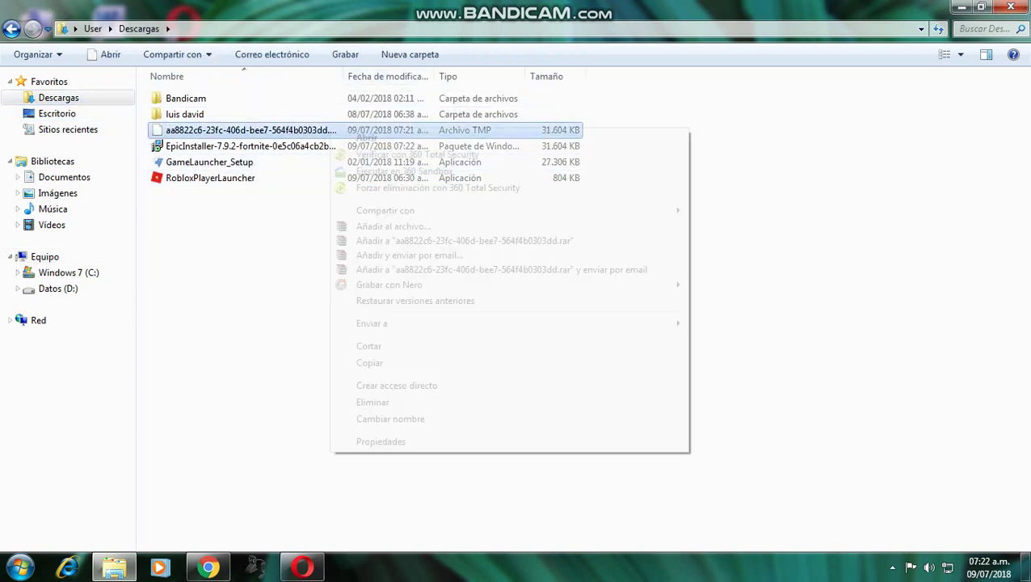
pyautogui.click(372, 399)
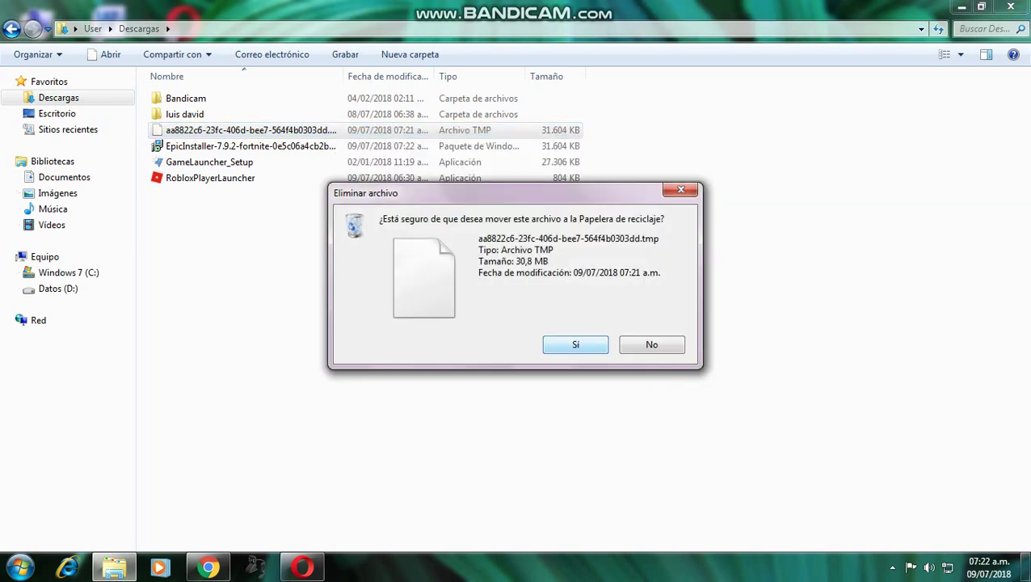
pyautogui.click(574, 344)
# Step: Move the Epic Games installer from Descargas to the desktop and empty the recycle bin
pyautogui.moveTo(328, 129); pyautogui.dragTo(260, 34)
pyautogui.rightClick(24, 134)
pyautogui.click(103, 194)
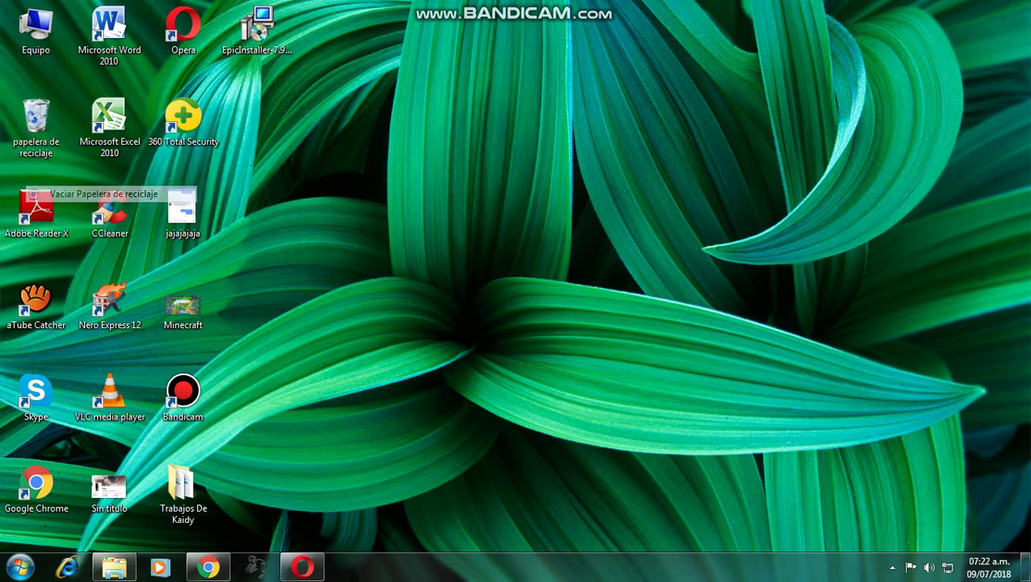
pyautogui.click(573, 342)
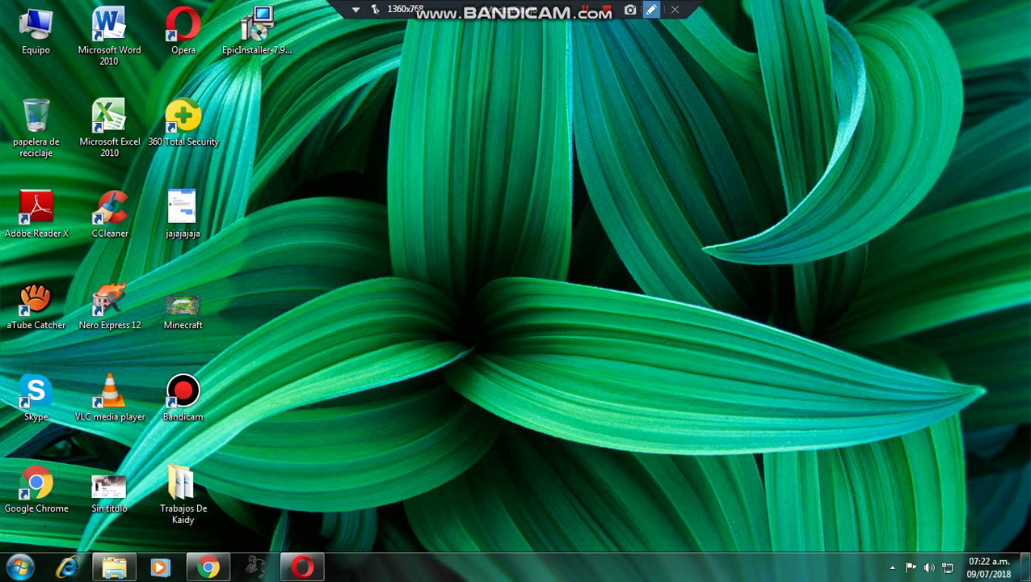
# Step: Annotate the desktop with the message "bueno una vez descargado"
pyautogui.click(652, 10)
pyautogui.click(340, 117)
pyautogui.write('bueno')
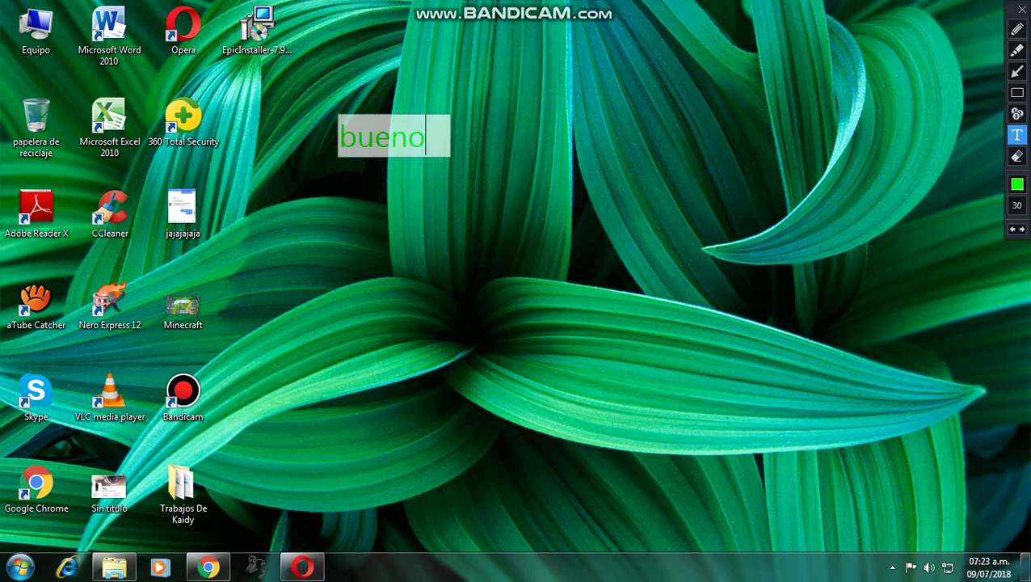
pyautogui.write(' una vez descargado')
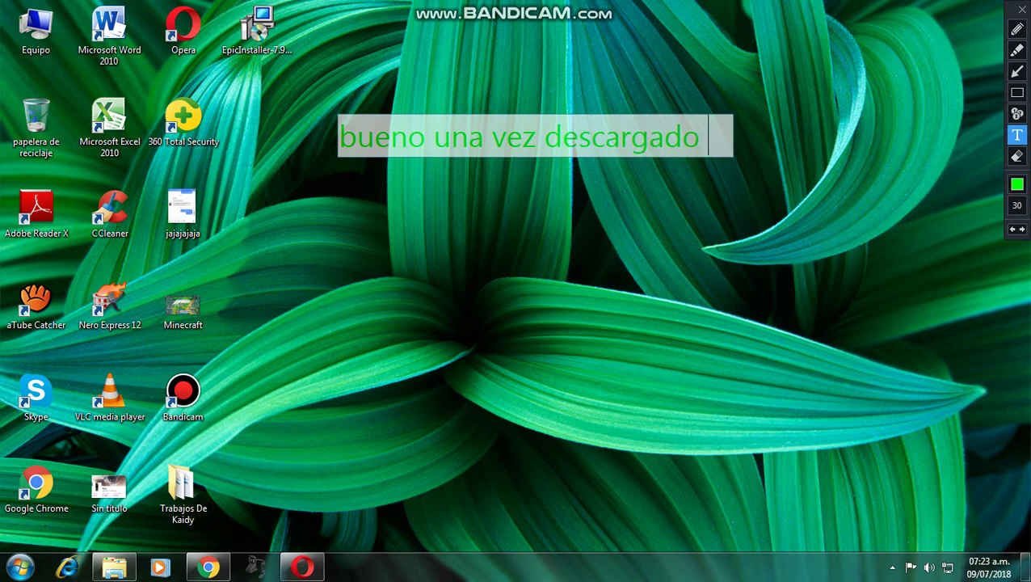
# Step: Replace the on-screen message with "les dejara esto", then end the annotation
pyautogui.press('BackSpace')
pyautogui.press('BackSpace')
pyautogui.press('BackSpace')
pyautogui.press('BackSpace')
pyautogui.press('BackSpace')
pyautogui.press('BackSpace')
pyautogui.press('BackSpace')
pyautogui.press('BackSpace')
pyautogui.press('BackSpace')
pyautogui.press('BackSpace')
pyautogui.press('BackSpace')
pyautogui.press('BackSpace')
pyautogui.press('BackSpace')
pyautogui.press('BackSpace')
pyautogui.press('BackSpace')
pyautogui.press('BackSpace')
pyautogui.press('BackSpace')
pyautogui.press('BackSpace')
pyautogui.press('BackSpace')
pyautogui.press('BackSpace')
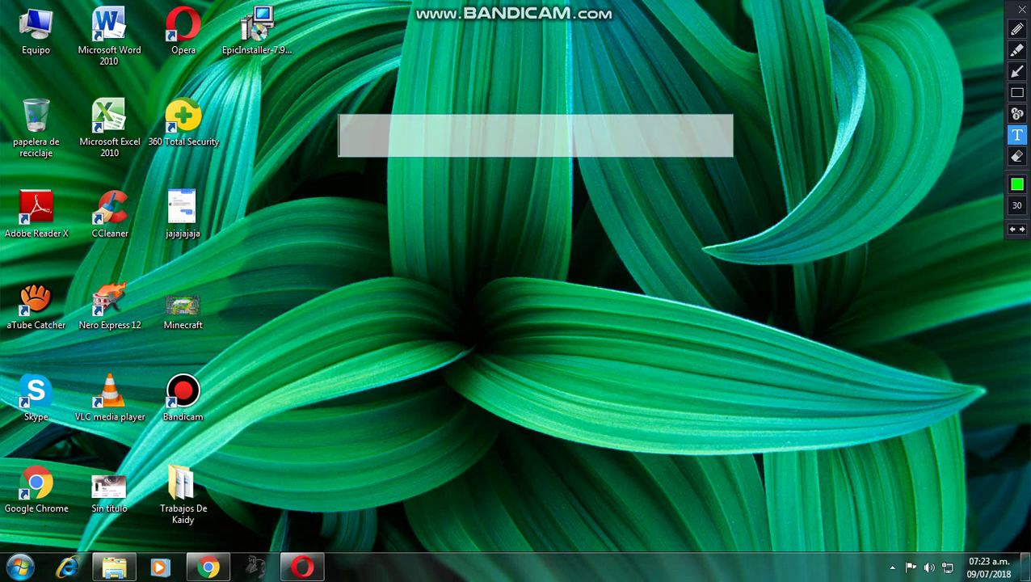
pyautogui.write('k')
pyautogui.press('BackSpace')
pyautogui.write('les de')
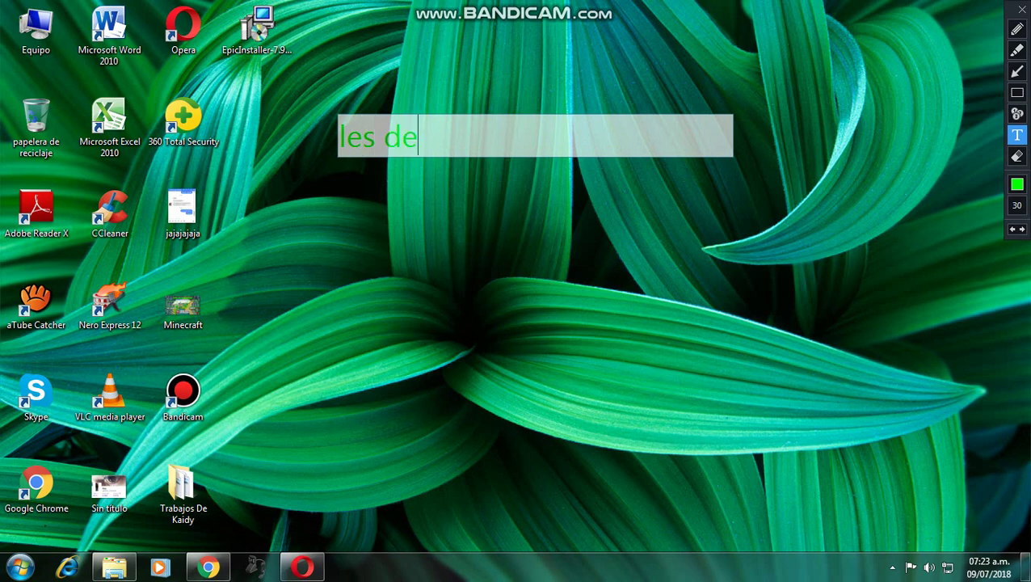
pyautogui.write('jara esto')
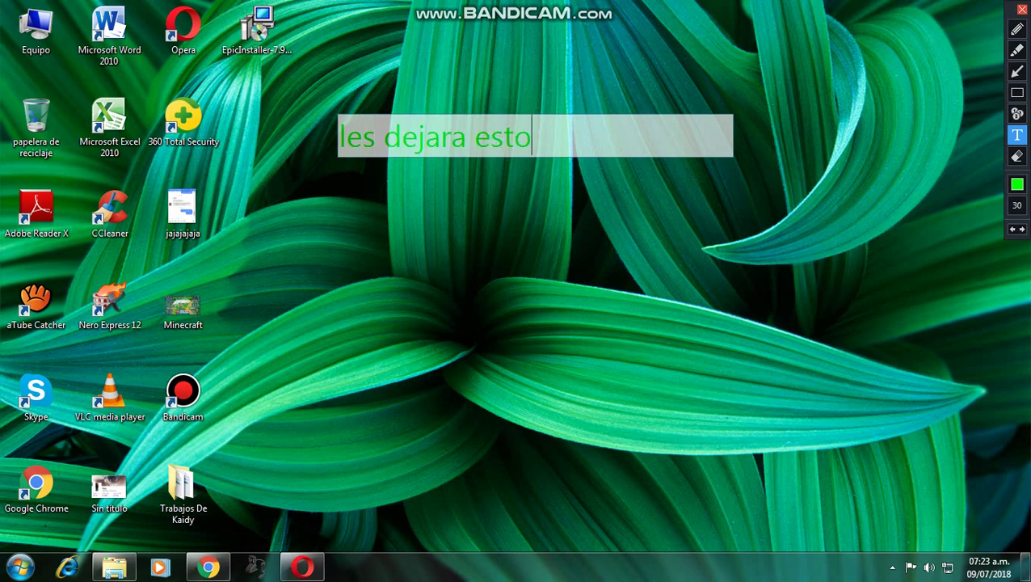
pyautogui.press('Escape')
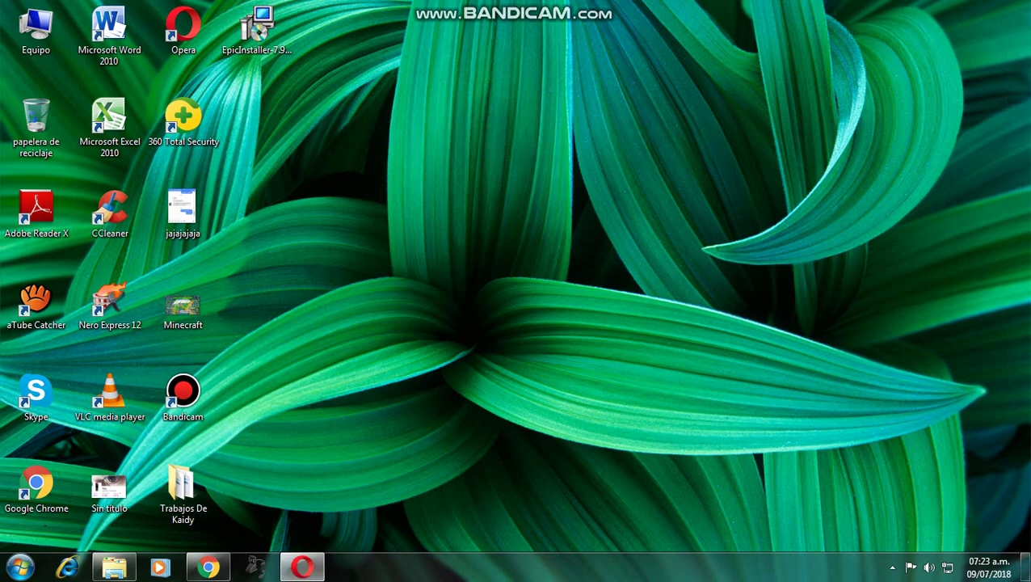
# Step: Move the Epic installer icon to the middle of the desktop and annotate above it "les dejara el instalador"
pyautogui.moveTo(257, 26); pyautogui.dragTo(521, 219)
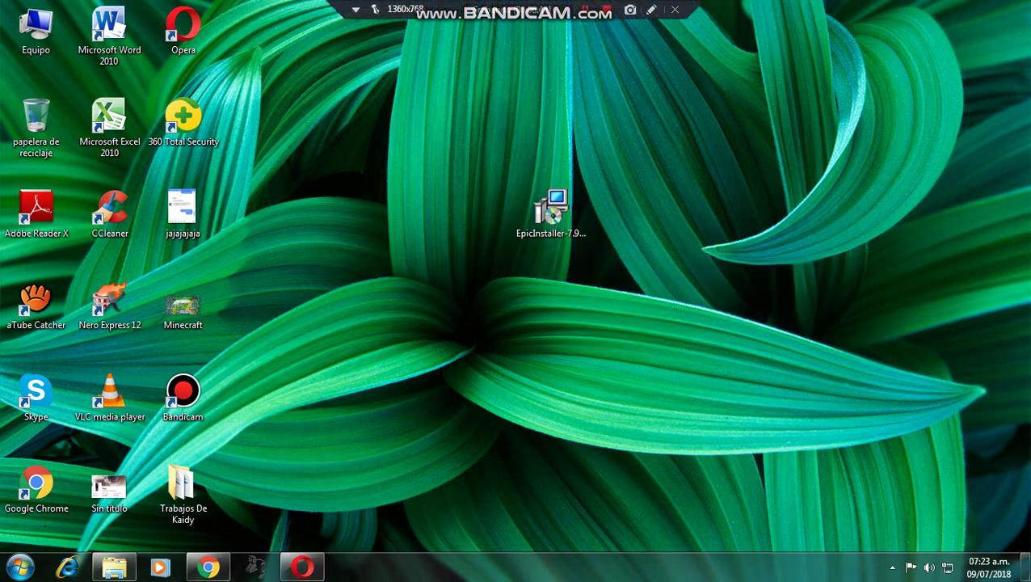
pyautogui.click(651, 9)
pyautogui.click(361, 79)
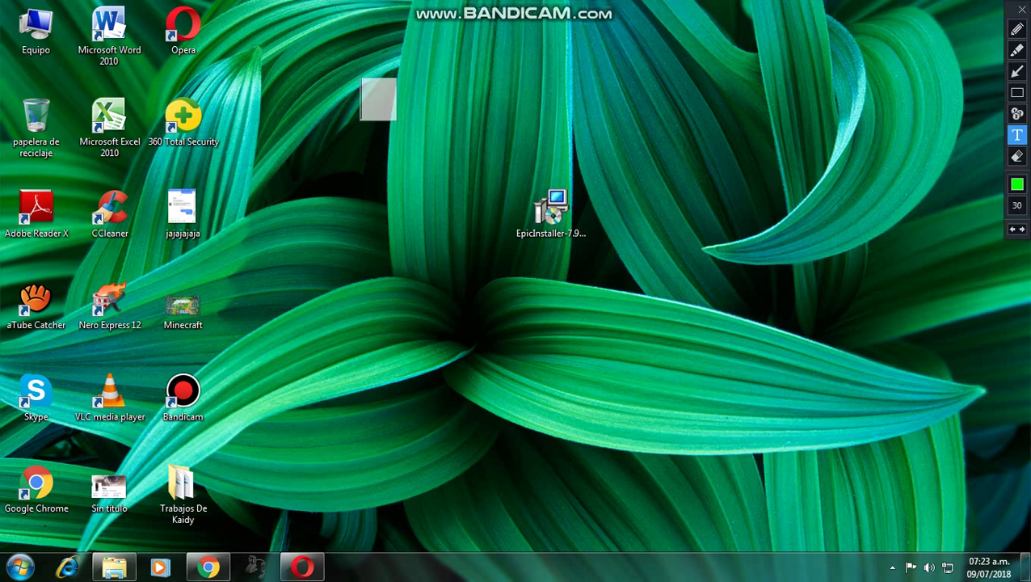
pyautogui.write('e')
pyautogui.press('BackSpace')
pyautogui.write('les de')
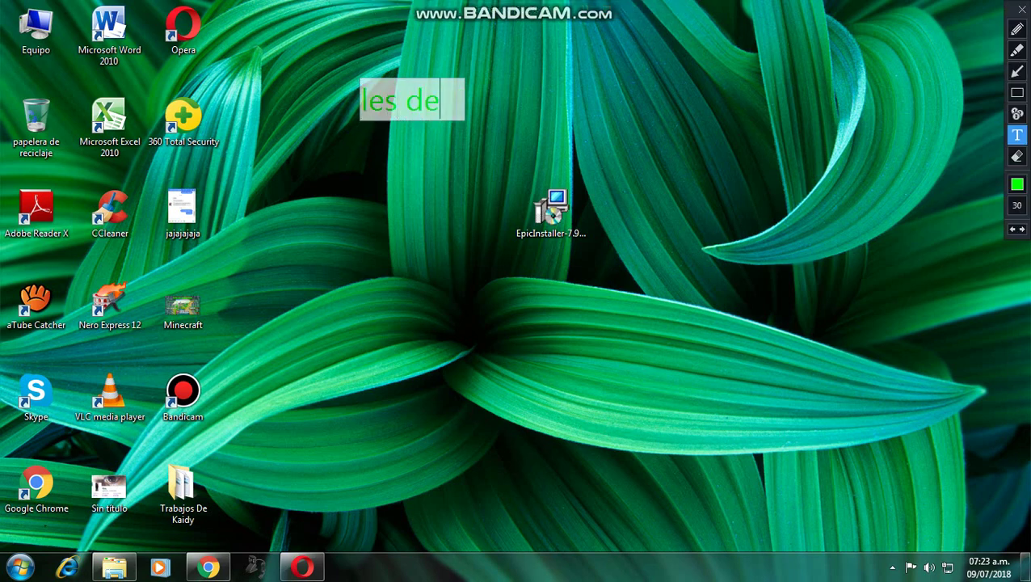
pyautogui.write('jara el in')
pyautogui.write('alador')
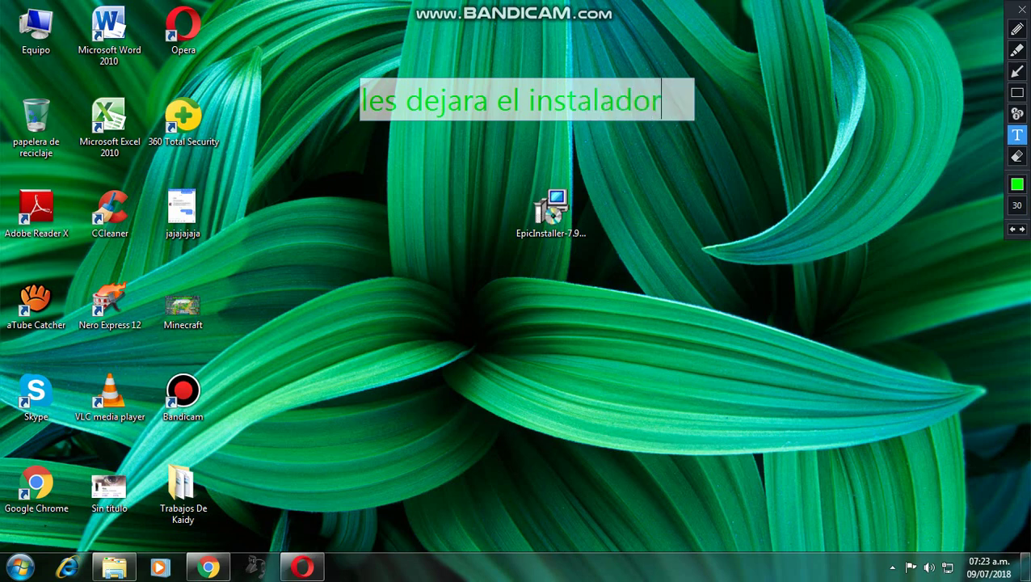
# Step: Replace the annotation above the installer icon with "solo tienen que instalarlo y listo"
pyautogui.press('BackSpace')
pyautogui.press('BackSpace')
pyautogui.press('BackSpace')
pyautogui.press('BackSpace')
pyautogui.press('BackSpace')
pyautogui.press('BackSpace')
pyautogui.press('BackSpace')
pyautogui.press('BackSpace')
pyautogui.press('BackSpace')
pyautogui.press('BackSpace')
pyautogui.press('BackSpace')
pyautogui.press('BackSpace')
pyautogui.press('BackSpace')
pyautogui.press('BackSpace')
pyautogui.press('BackSpace')
pyautogui.press('BackSpace')
pyautogui.press('BackSpace')
pyautogui.press('BackSpace')
pyautogui.press('BackSpace')
pyautogui.press('BackSpace')
pyautogui.write('solo t')
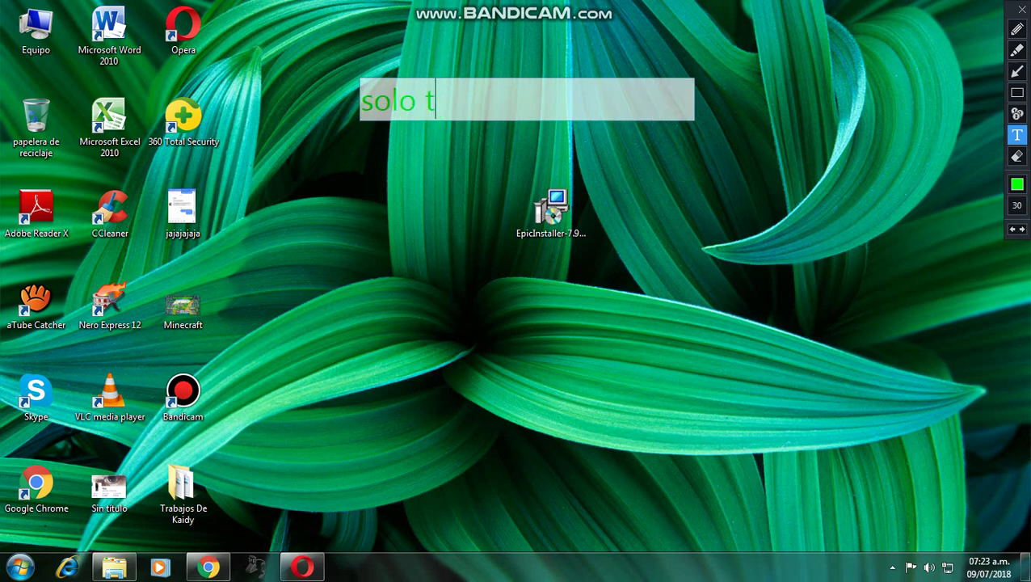
pyautogui.write('ienen q')
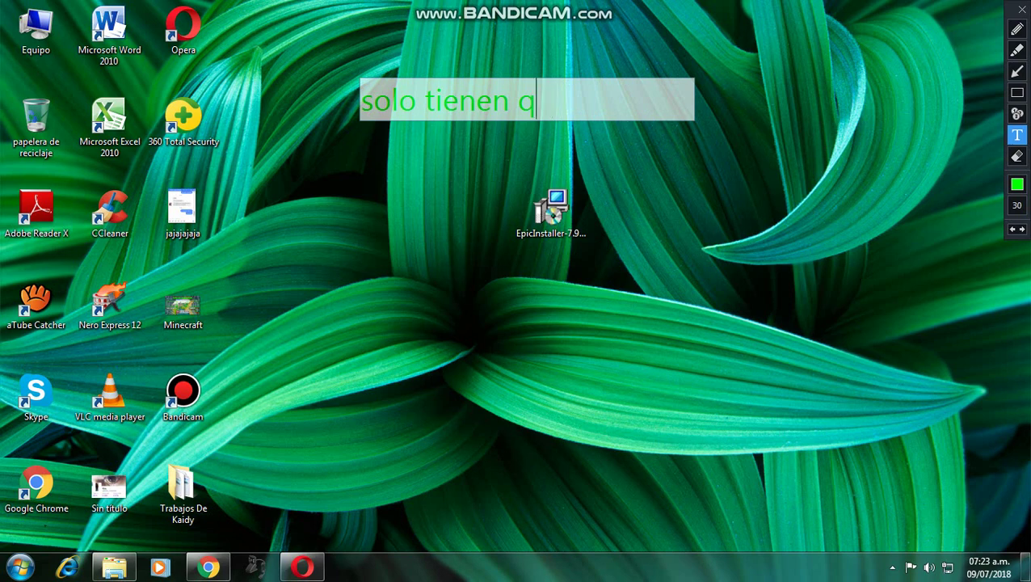
pyautogui.write('ue ins')
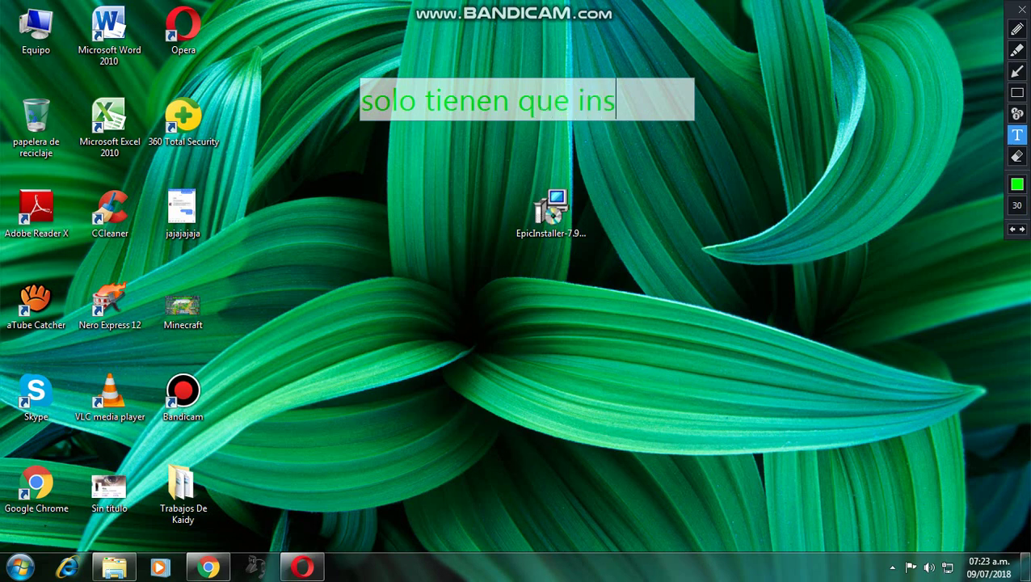
pyautogui.write('talarlo y listo')
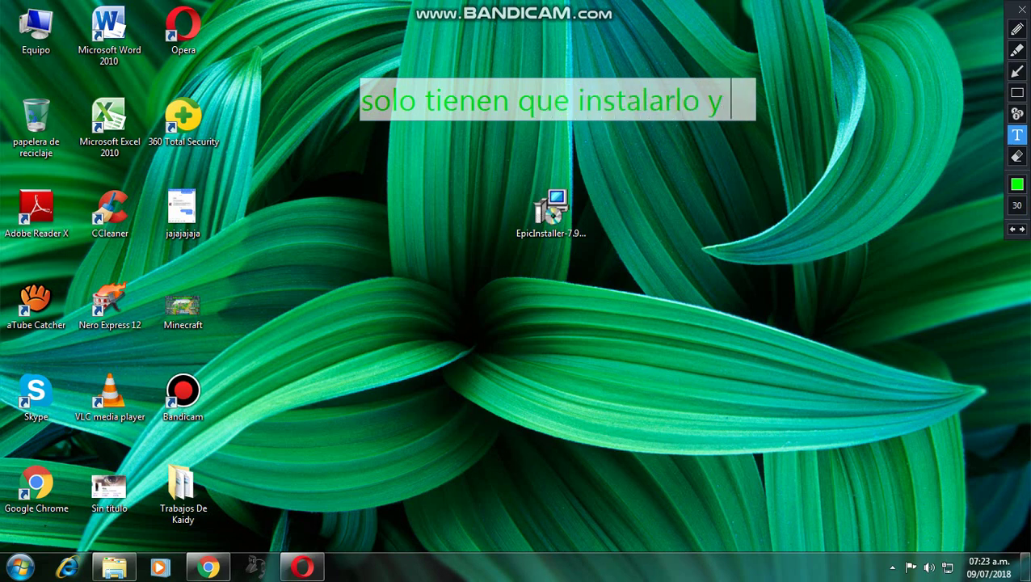
# Step: Replace the message above the installer icon with "yo no lo instalo por que ya lo tengo"
pyautogui.press('BackSpace')
pyautogui.press('BackSpace')
pyautogui.press('BackSpace')
pyautogui.press('BackSpace')
pyautogui.press('BackSpace')
pyautogui.press('BackSpace')
pyautogui.press('BackSpace')
pyautogui.press('BackSpace')
pyautogui.press('BackSpace')
pyautogui.press('BackSpace')
pyautogui.press('BackSpace')
pyautogui.press('BackSpace')
pyautogui.press('BackSpace')
pyautogui.press('BackSpace')
pyautogui.press('BackSpace')
pyautogui.press('BackSpace')
pyautogui.press('BackSpace')
pyautogui.press('BackSpace')
pyautogui.press('BackSpace')
pyautogui.press('BackSpace')
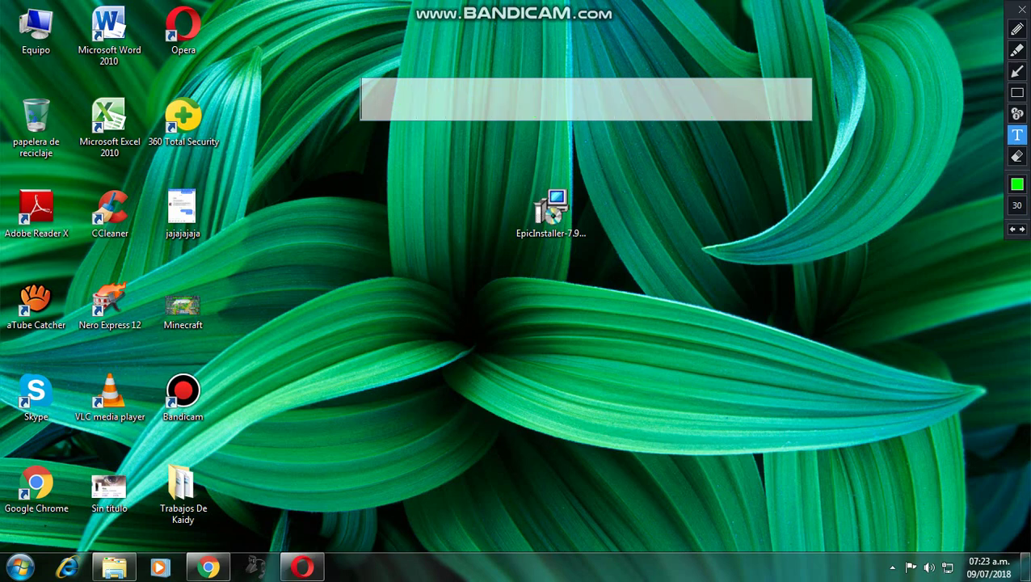
pyautogui.write('yo no lo instal')
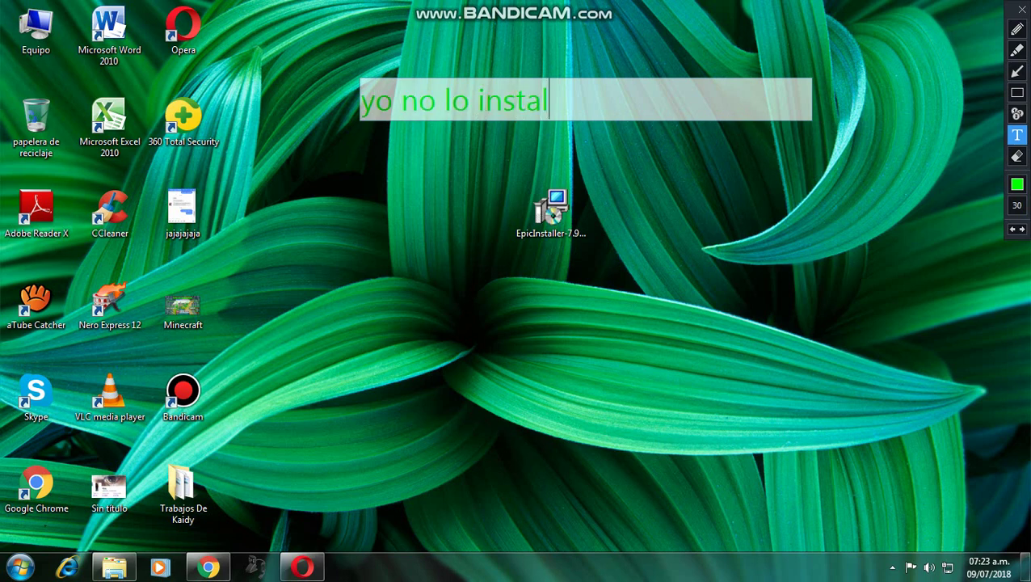
pyautogui.write('o pro que')
pyautogui.press('BackSpace')
pyautogui.press('BackSpace')
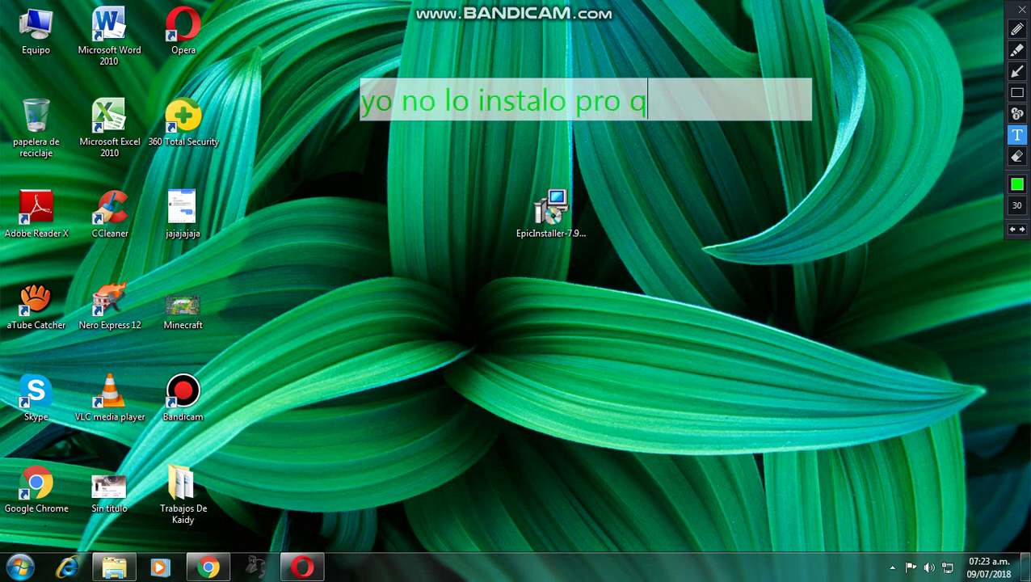
pyautogui.press('BackSpace')
pyautogui.press('BackSpace')
pyautogui.press('BackSpace')
pyautogui.press('BackSpace')
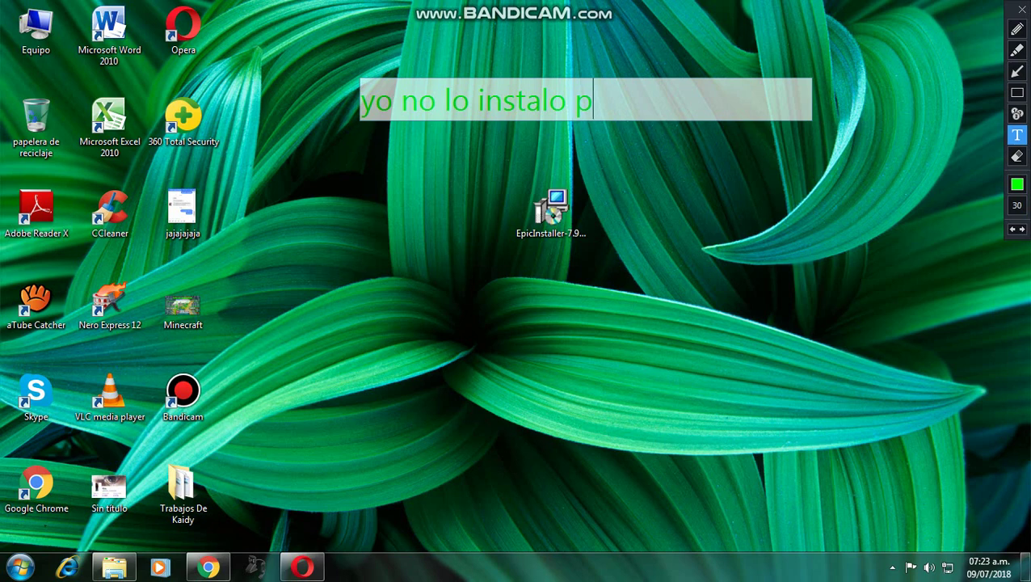
pyautogui.write('or que ya lo te')
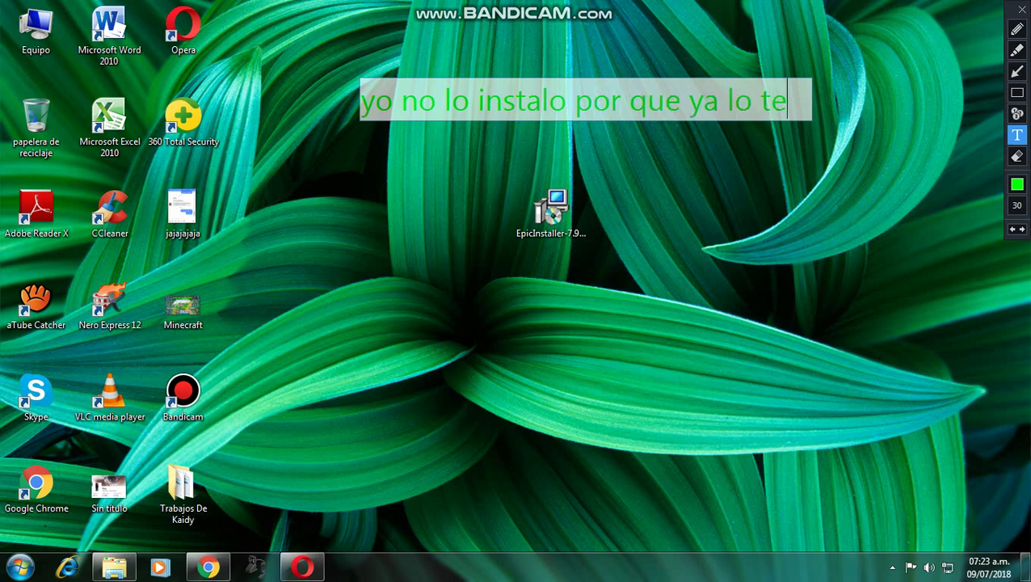
pyautogui.write('ngo')
# Step: Clear the message, frame the EpicInstaller icon with a green rectangle, and end the annotation
pyautogui.press('BackSpace')
pyautogui.press('BackSpace')
pyautogui.press('BackSpace')
pyautogui.press('BackSpace')
pyautogui.press('BackSpace')
pyautogui.press('BackSpace')
pyautogui.press('BackSpace')
pyautogui.press('BackSpace')
pyautogui.press('BackSpace')
pyautogui.press('BackSpace')
pyautogui.press('BackSpace')
pyautogui.press('BackSpace')
pyautogui.press('BackSpace')
pyautogui.press('BackSpace')
pyautogui.press('BackSpace')
pyautogui.press('BackSpace')
pyautogui.press('BackSpace')
pyautogui.press('BackSpace')
pyautogui.press('BackSpace')
pyautogui.press('BackSpace')
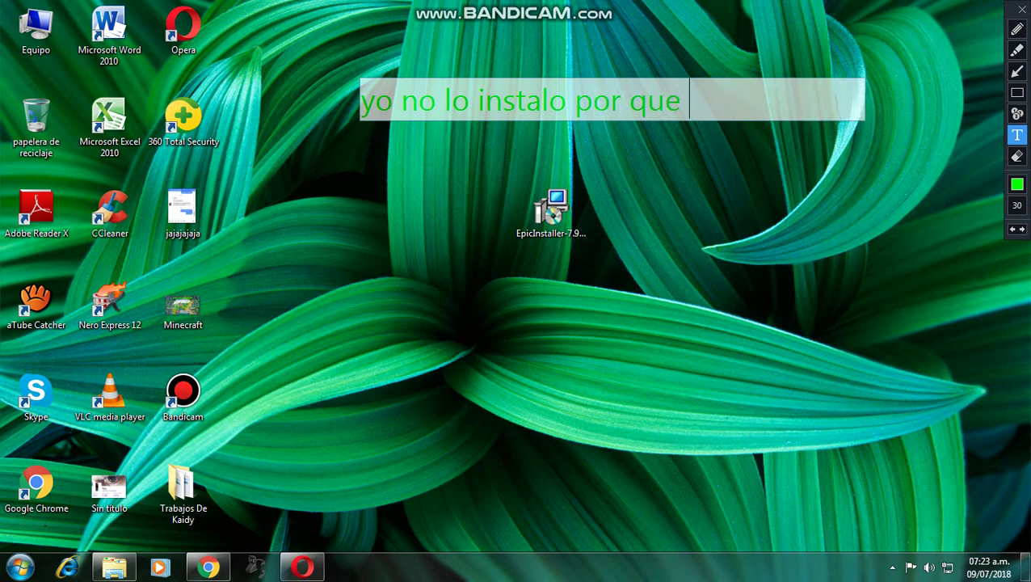
pyautogui.click(1017, 92)
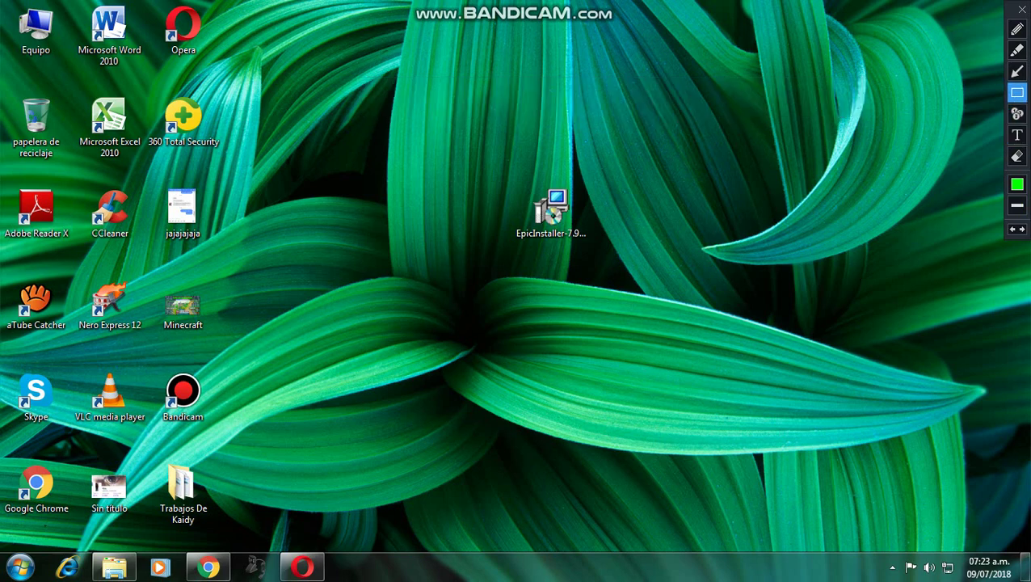
pyautogui.moveTo(521, 185)
pyautogui.mouseDown()
pyautogui.moveTo(638, 254)
pyautogui.moveTo(609, 253)
pyautogui.mouseUp()
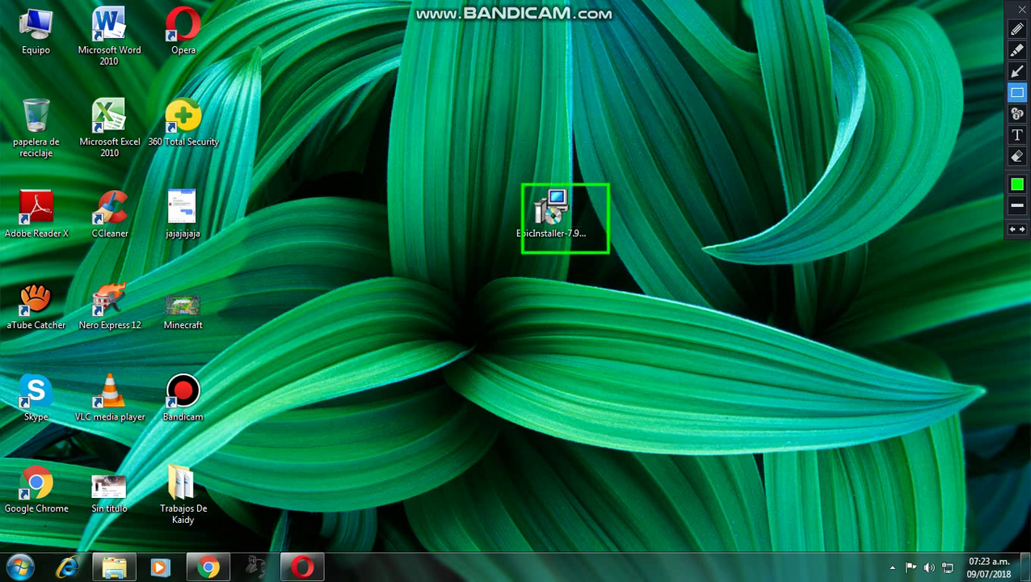
pyautogui.moveTo(458, 183)
pyautogui.mouseDown()
pyautogui.moveTo(660, 274)
pyautogui.moveTo(696, 253)
pyautogui.mouseUp()
pyautogui.press('Escape')
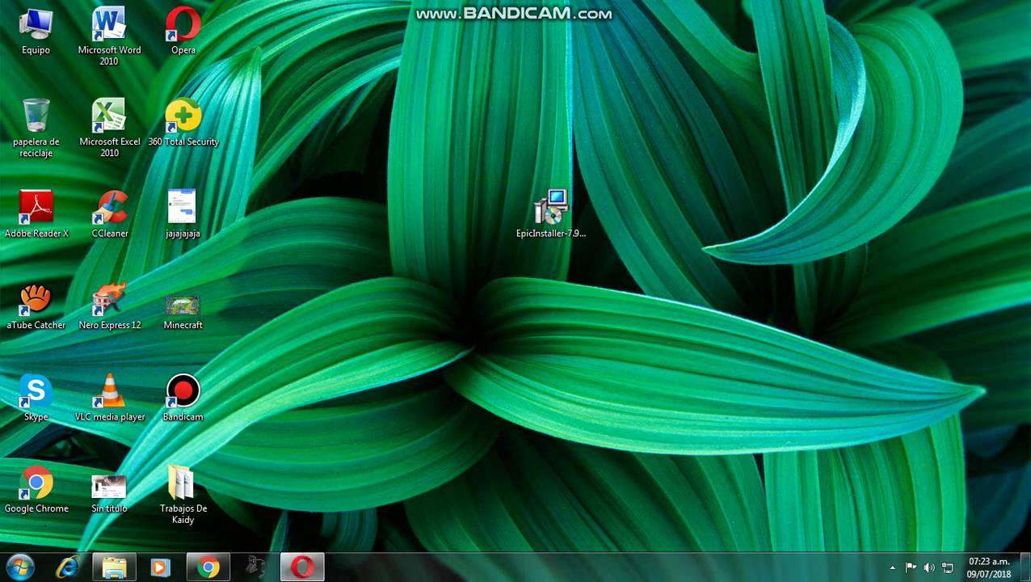
# Step: Start a new annotation and write the text "y Bueno Amigos si el video les a gustado" above the installer icon
pyautogui.click(652, 10)
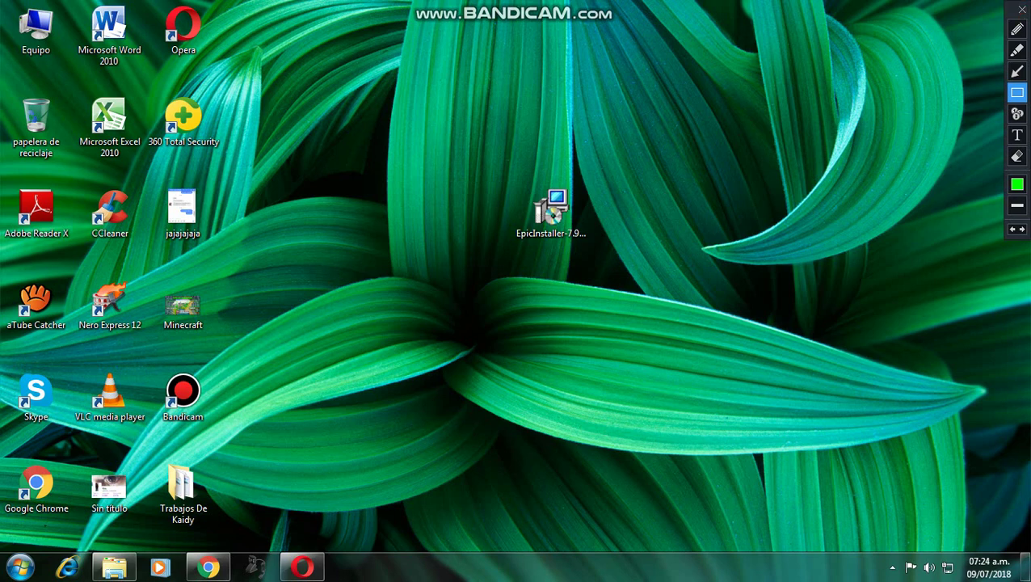
pyautogui.click(1017, 113)
pyautogui.click(1017, 135)
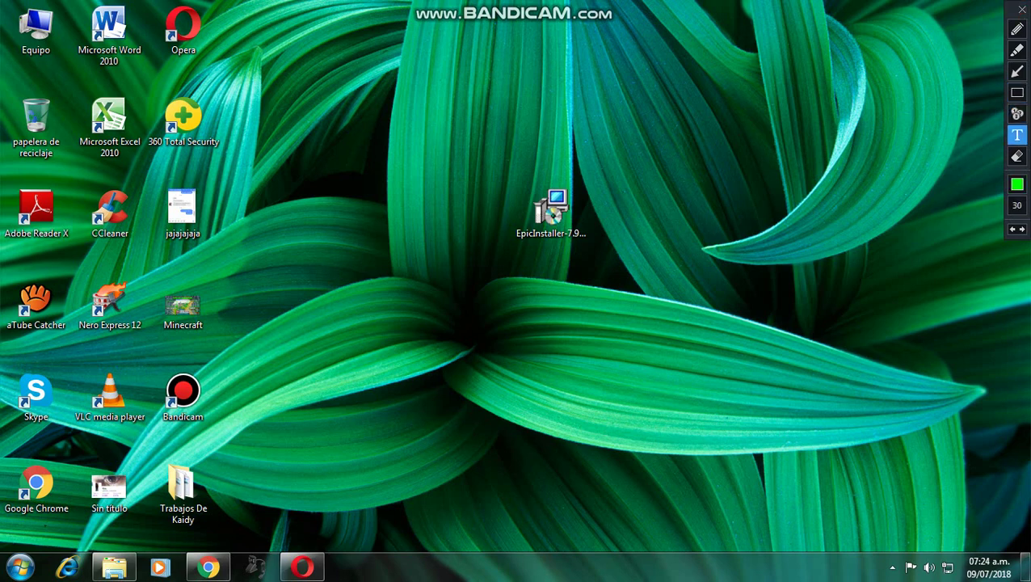
pyautogui.click(281, 78)
pyautogui.write('y Bu')
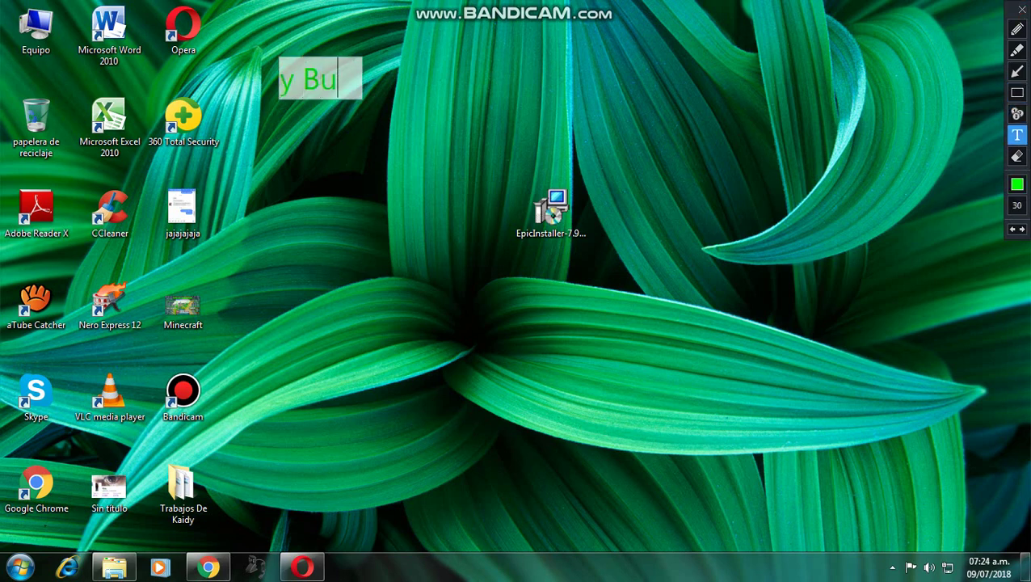
pyautogui.write('eno Amigos s')
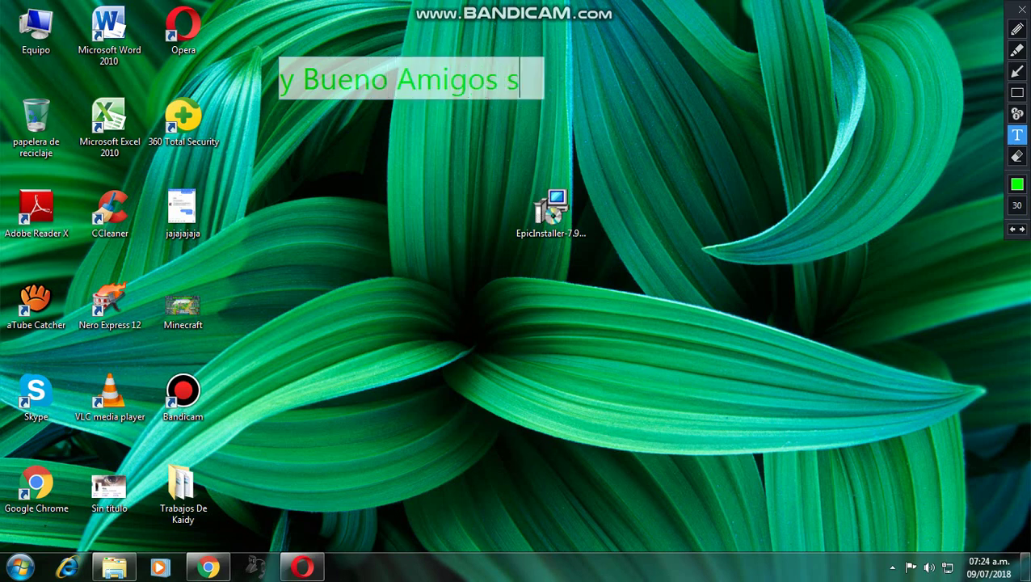
pyautogui.write('i el video les a ')
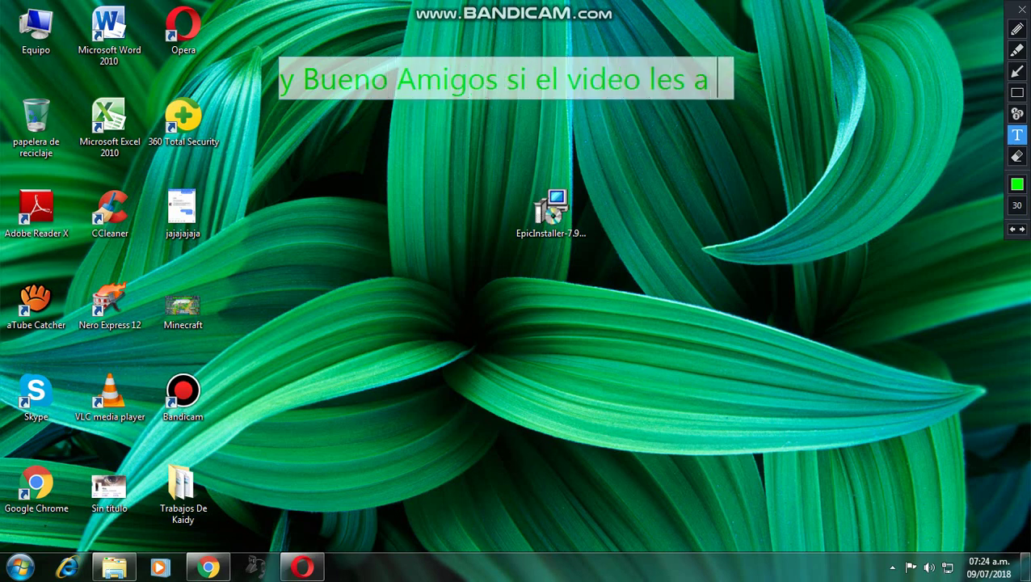
pyautogui.write('gus')
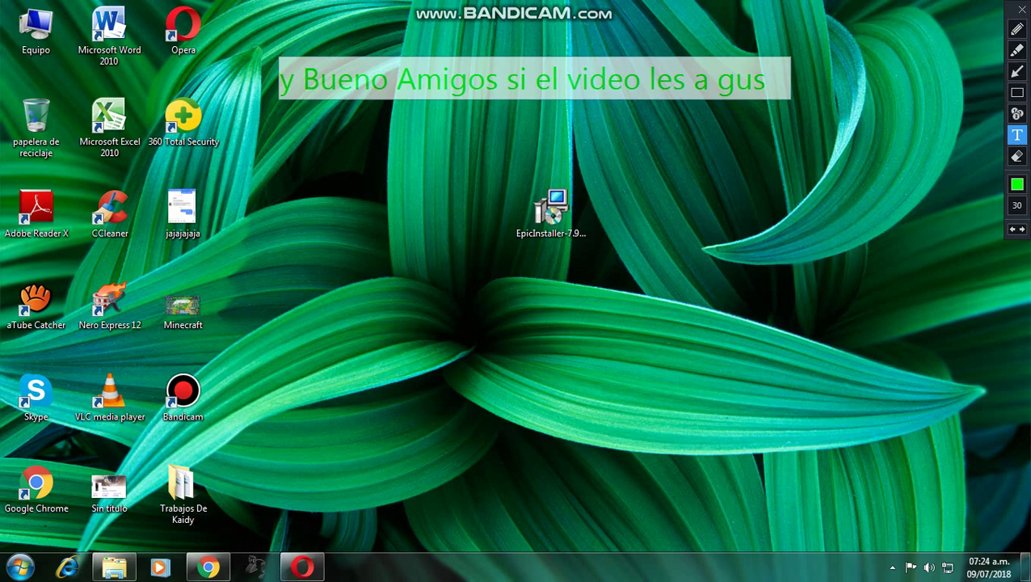
pyautogui.write('tado')
# Step: Replace the on-screen message with "no olviden suscribirse y darle un gran like al video"
pyautogui.press('BackSpace')
pyautogui.press('BackSpace')
pyautogui.press('BackSpace')
pyautogui.press('BackSpace')
pyautogui.press('BackSpace')
pyautogui.press('BackSpace')
pyautogui.press('BackSpace')
pyautogui.press('BackSpace')
pyautogui.press('BackSpace')
pyautogui.press('BackSpace')
pyautogui.press('BackSpace')
pyautogui.press('BackSpace')
pyautogui.press('BackSpace')
pyautogui.press('BackSpace')
pyautogui.press('BackSpace')
pyautogui.press('BackSpace')
pyautogui.press('BackSpace')
pyautogui.press('BackSpace')
pyautogui.press('BackSpace')
pyautogui.press('BackSpace')
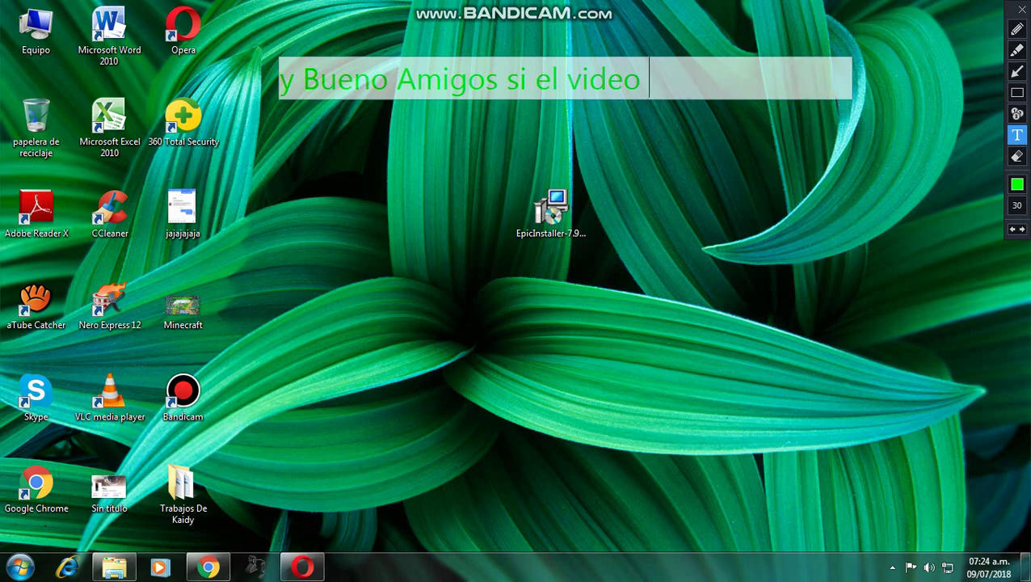
pyautogui.write('no olv')
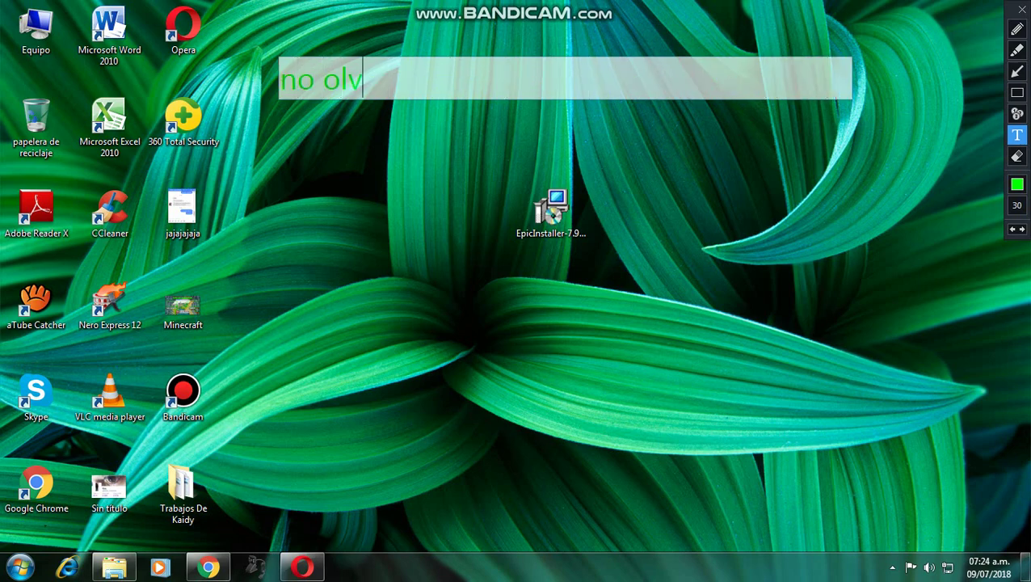
pyautogui.write('iden suscribir')
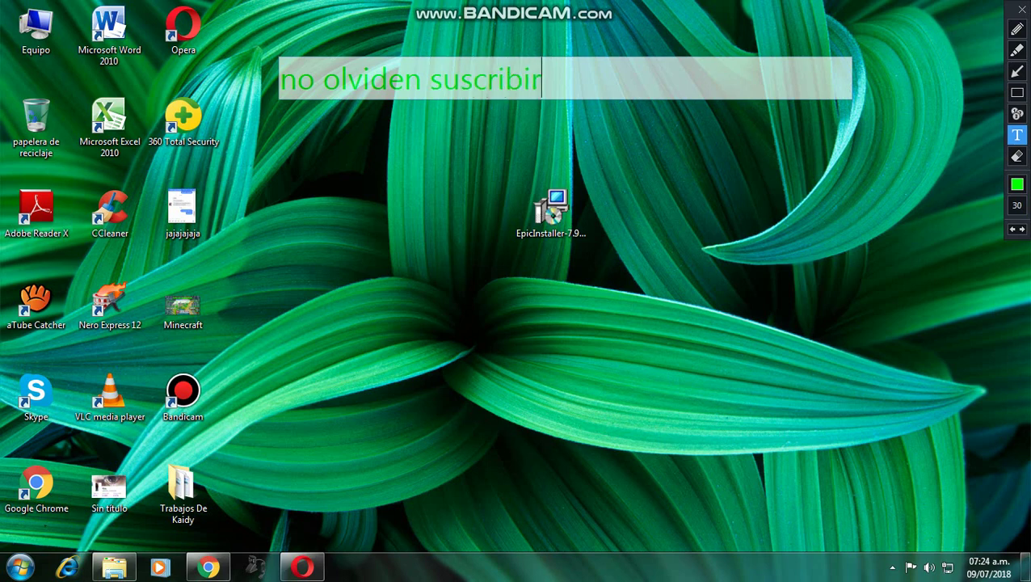
pyautogui.write('se y darle un gran l')
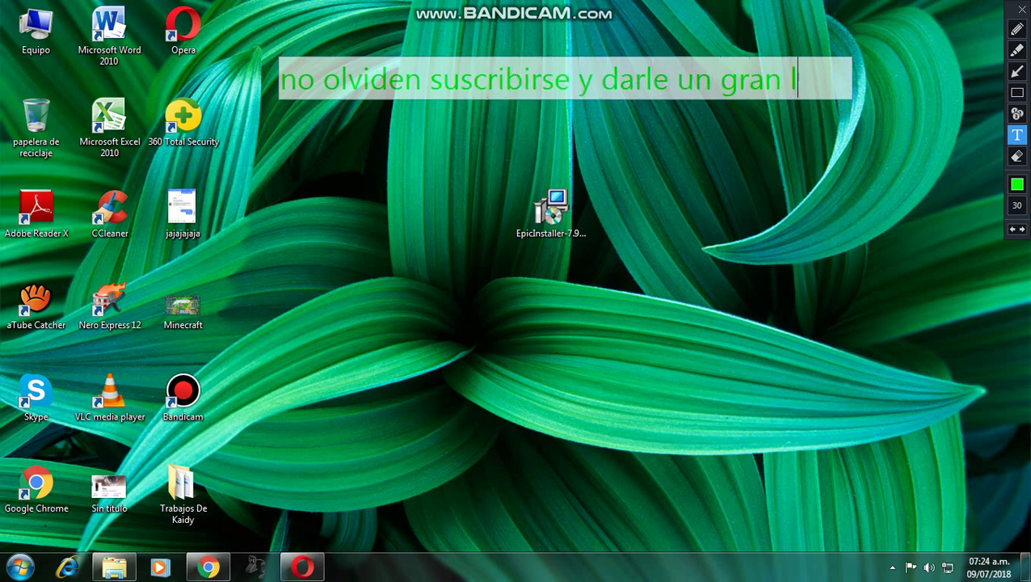
pyautogui.write('ike')
pyautogui.press('BackSpace')
pyautogui.write('ke al vi')
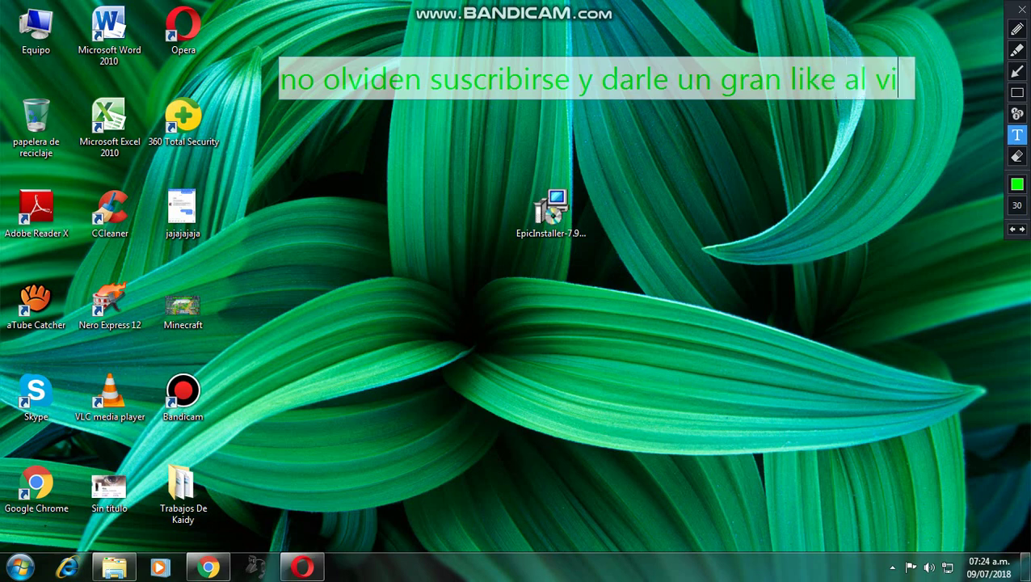
pyautogui.write('deo')
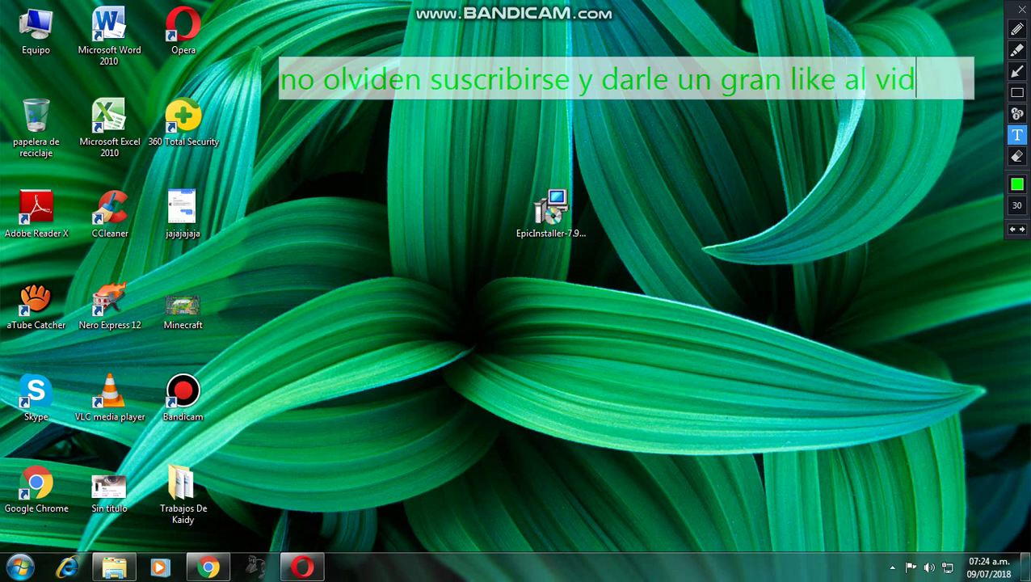
# Step: Replace the on-screen message with the farewell "Adiosssssss......"
pyautogui.press('BackSpace')
pyautogui.press('BackSpace')
pyautogui.press('BackSpace')
pyautogui.press('BackSpace')
pyautogui.press('BackSpace')
pyautogui.press('BackSpace')
pyautogui.press('BackSpace')
pyautogui.press('BackSpace')
pyautogui.press('BackSpace')
pyautogui.press('BackSpace')
pyautogui.press('BackSpace')
pyautogui.press('BackSpace')
pyautogui.press('BackSpace')
pyautogui.press('BackSpace')
pyautogui.press('BackSpace')
pyautogui.press('BackSpace')
pyautogui.press('BackSpace')
pyautogui.press('BackSpace')
pyautogui.press('BackSpace')
pyautogui.press('BackSpace')
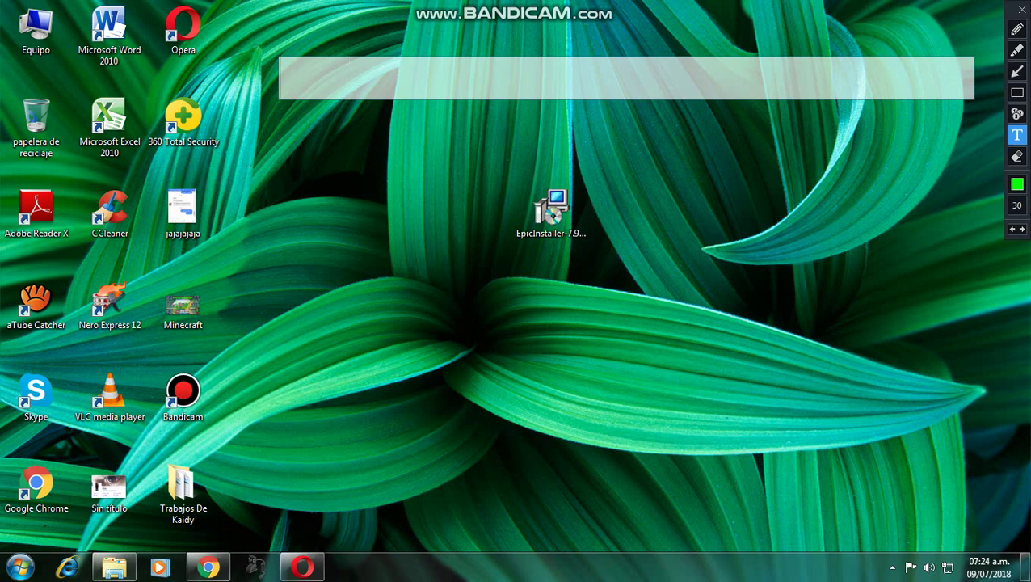
pyautogui.write('Adiosssssss......')
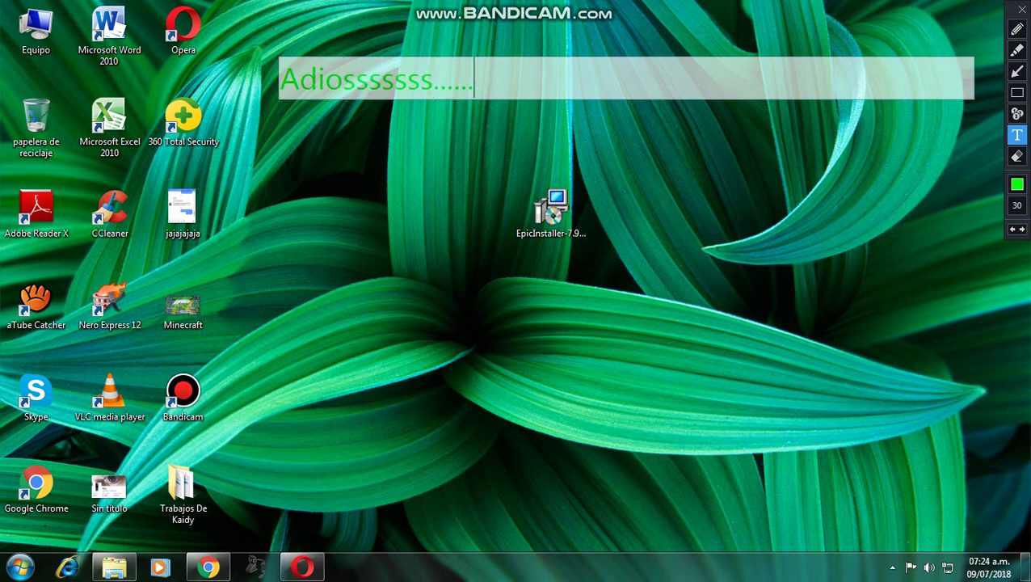
# Step: Reload the Gmail inbox in Chrome and switch to the Fortnite download page in Opera
pyautogui.click(209, 567)
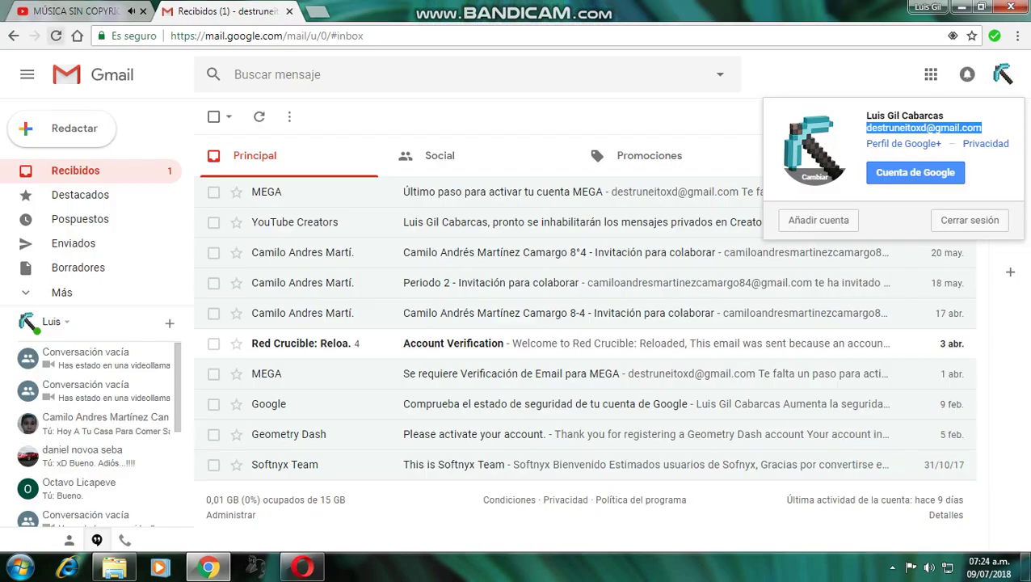
pyautogui.click(55, 35)
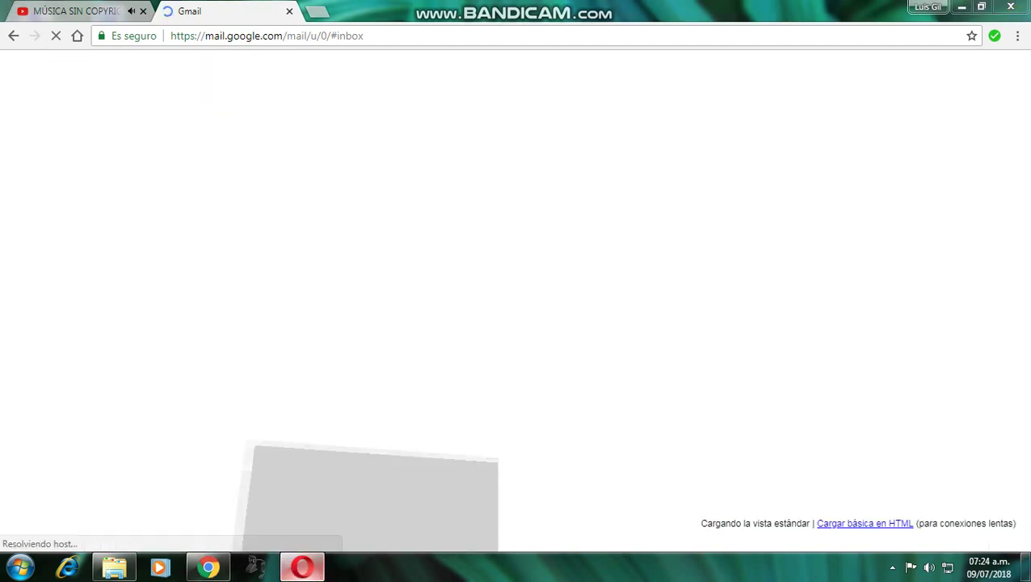
pyautogui.click(304, 567)
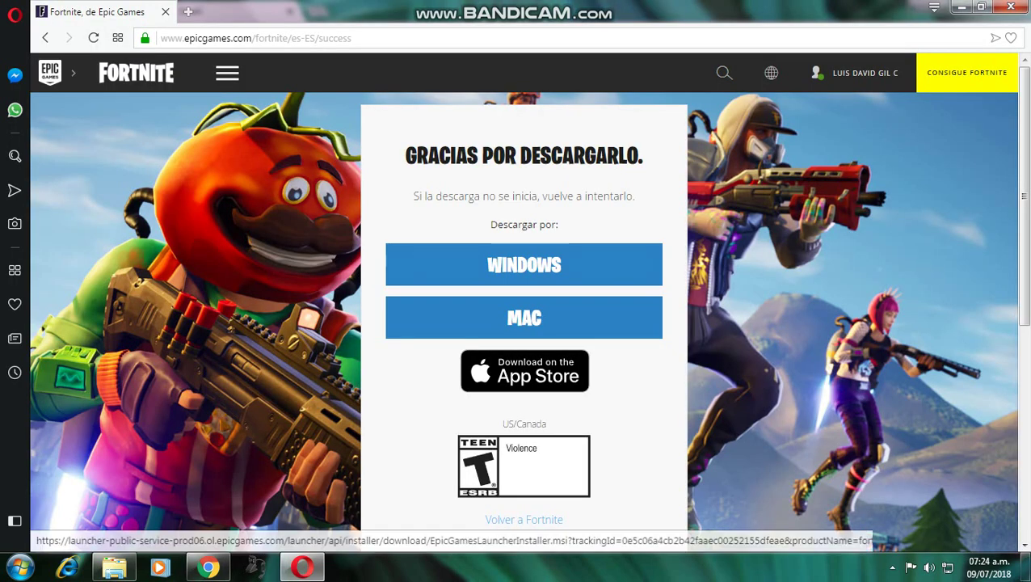